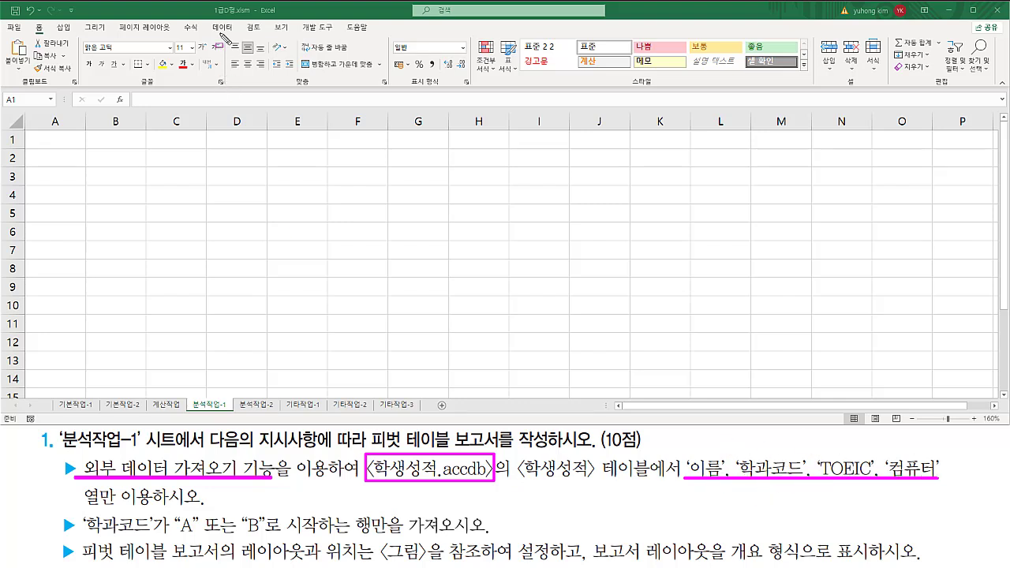
drag(208, 19, 236, 37)
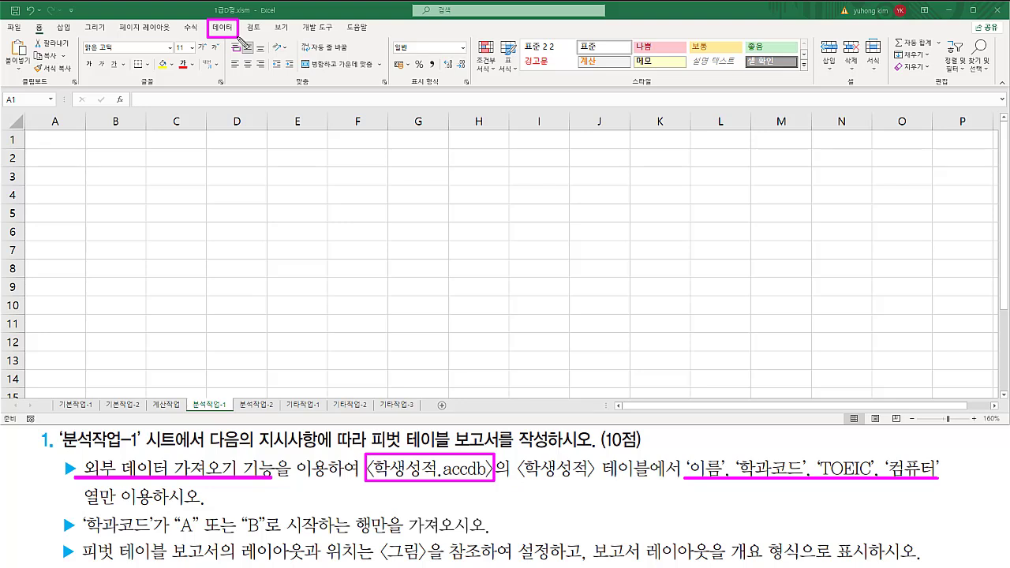
mouse_move(29, 206)
mouse_down()
mouse_move(36, 217)
mouse_move(77, 218)
mouse_up()
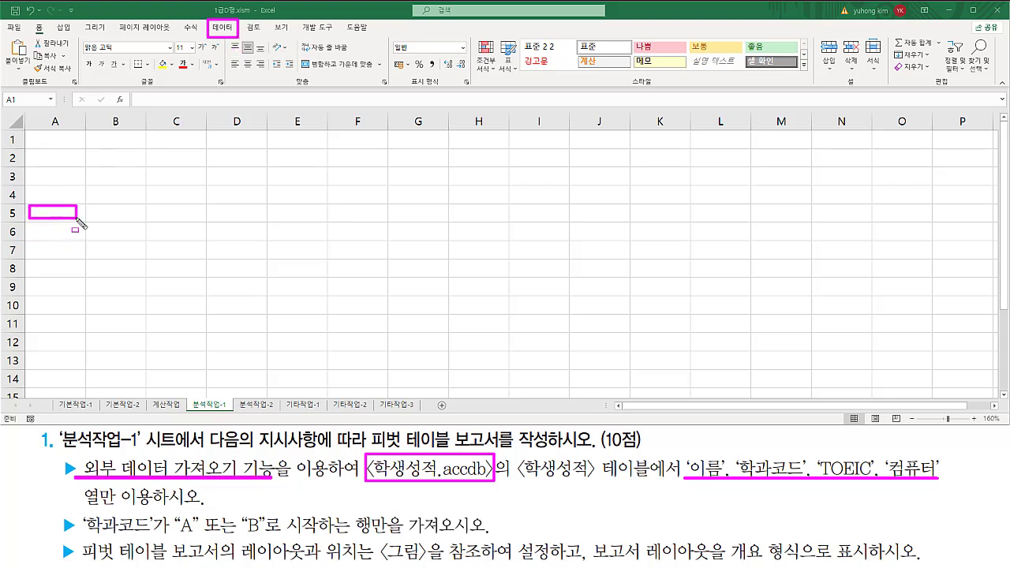
key(Escape)
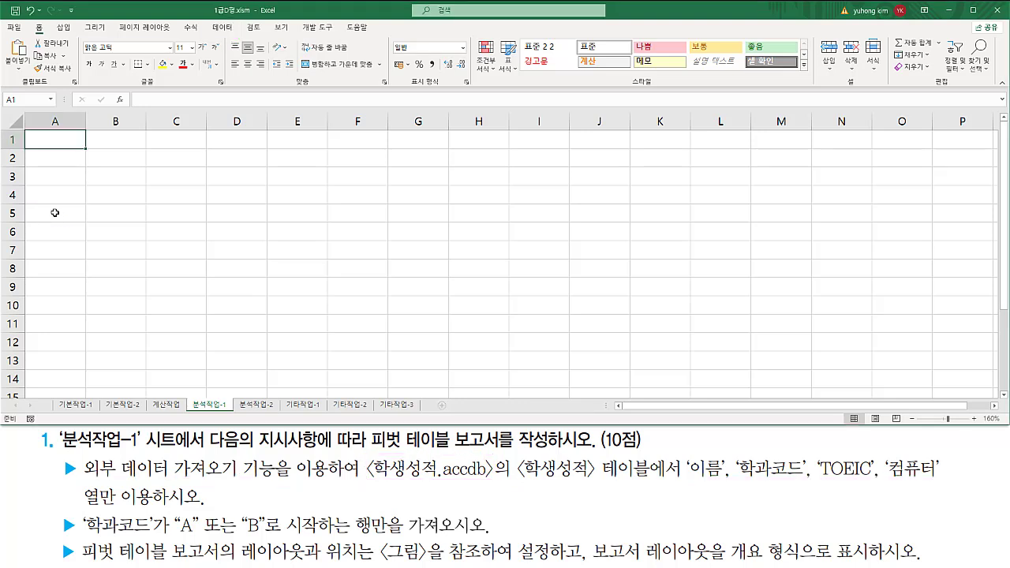
Start importing external data through Microsoft Query with cell A5 of the 분석작업-1 sheet selected
click(55, 212)
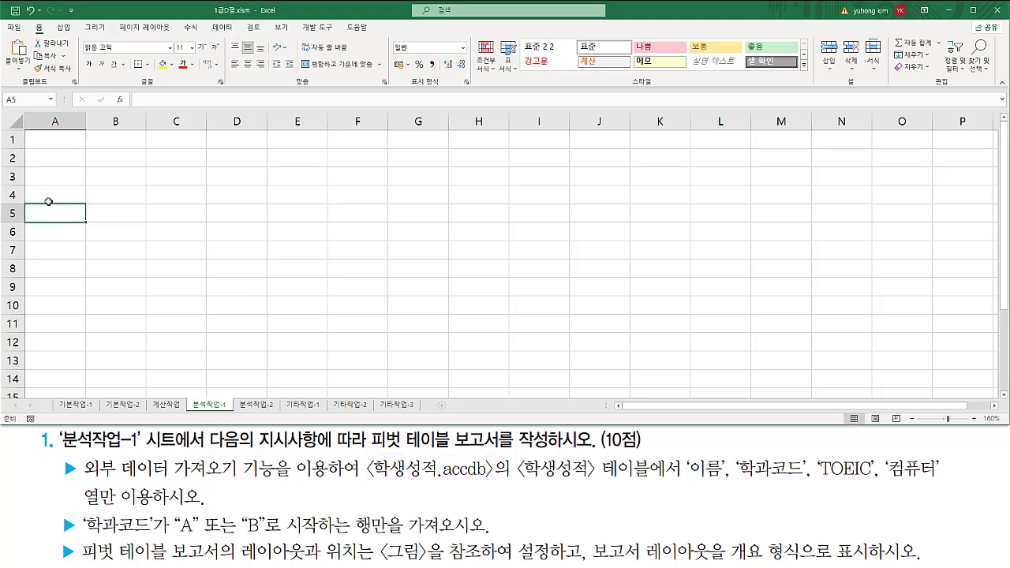
drag(210, 21, 224, 34)
key(Escape)
click(222, 30)
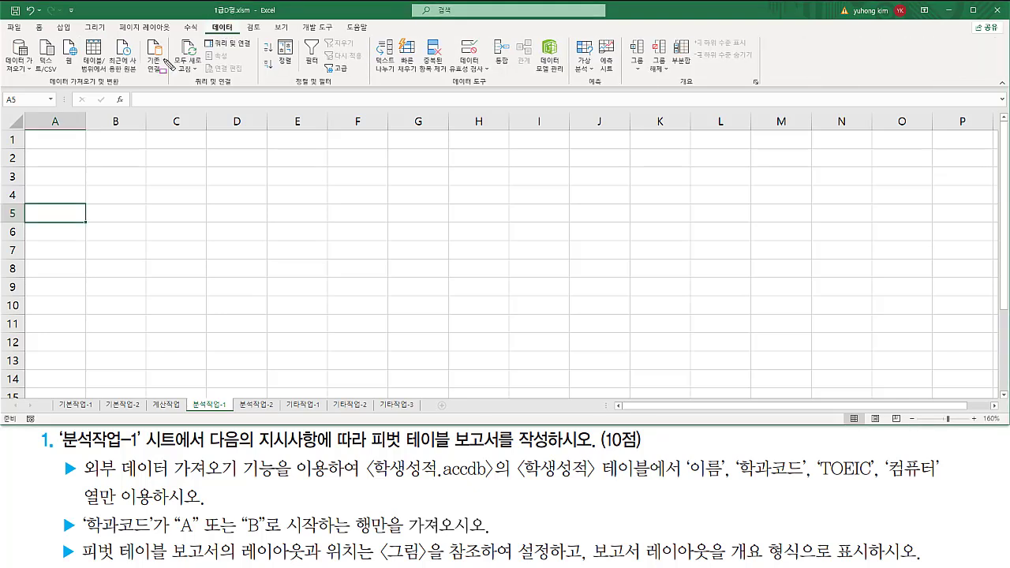
key(ctrl+2)
drag(41, 87, 120, 87)
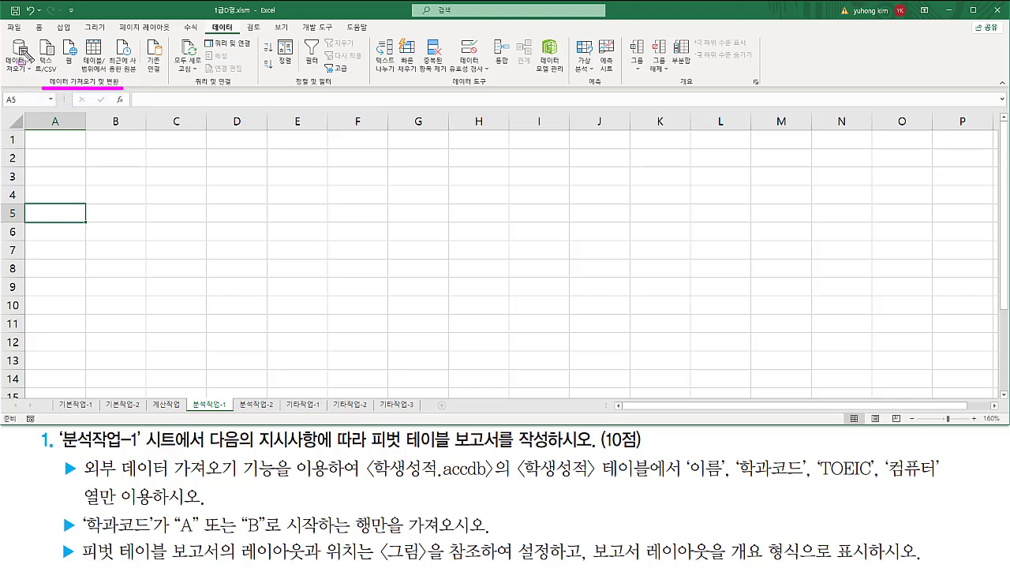
drag(7, 35, 33, 76)
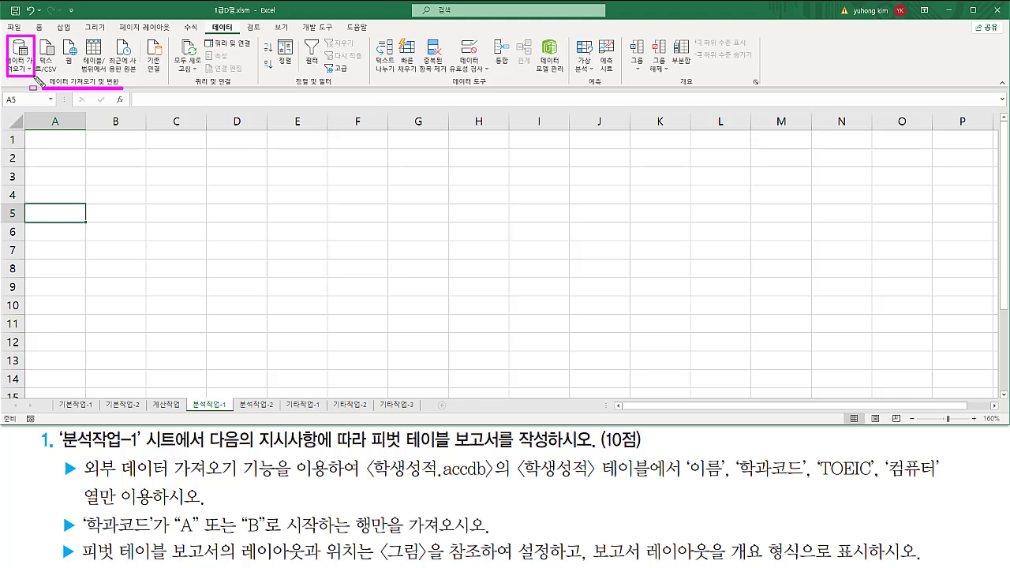
key(Escape)
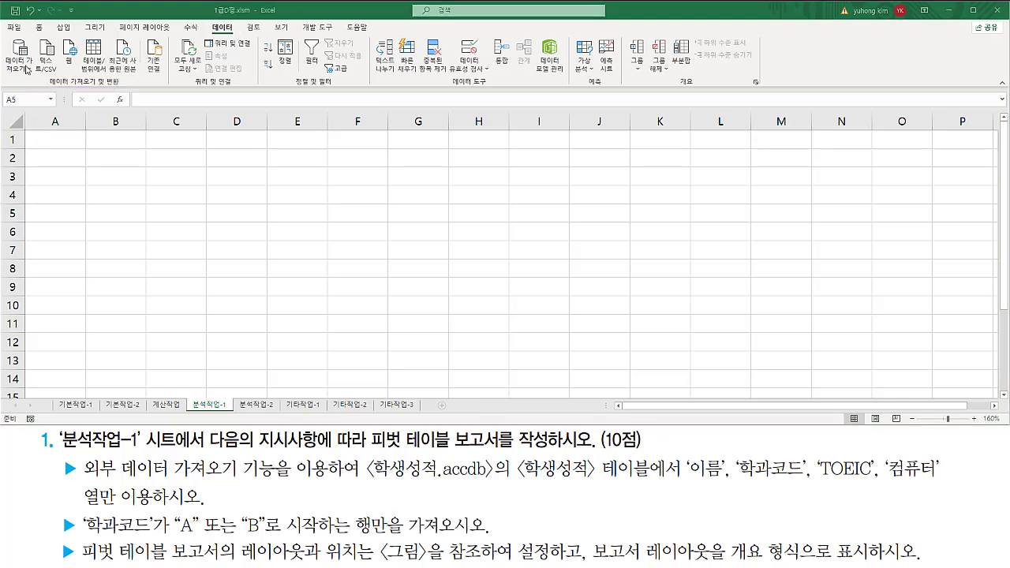
click(27, 70)
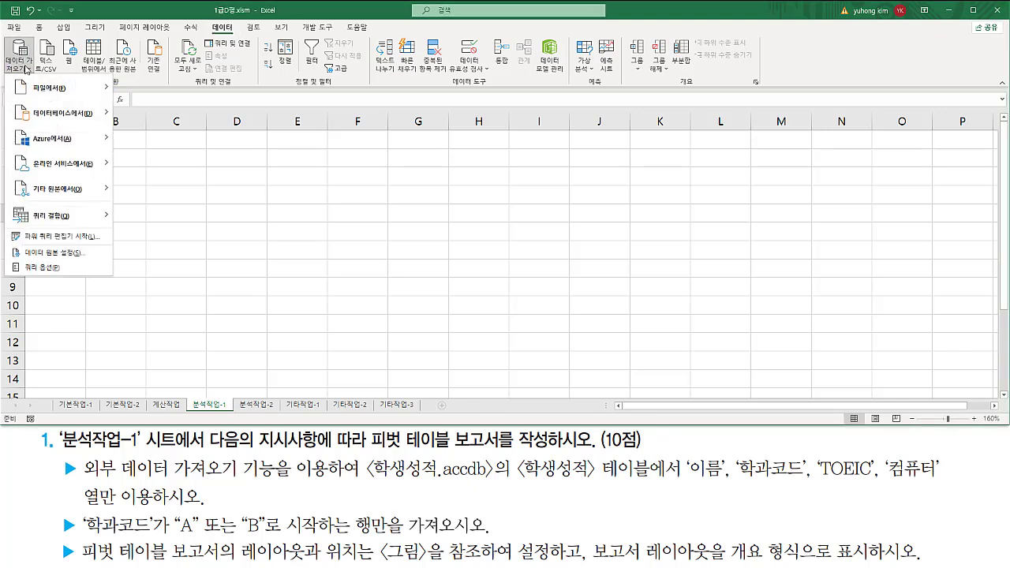
mouse_move(57, 194)
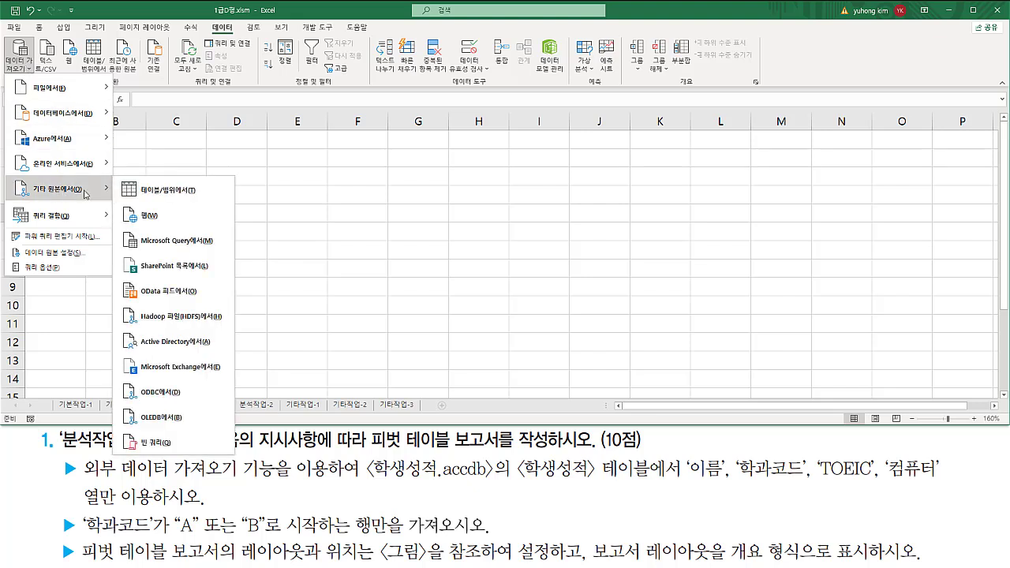
click(183, 244)
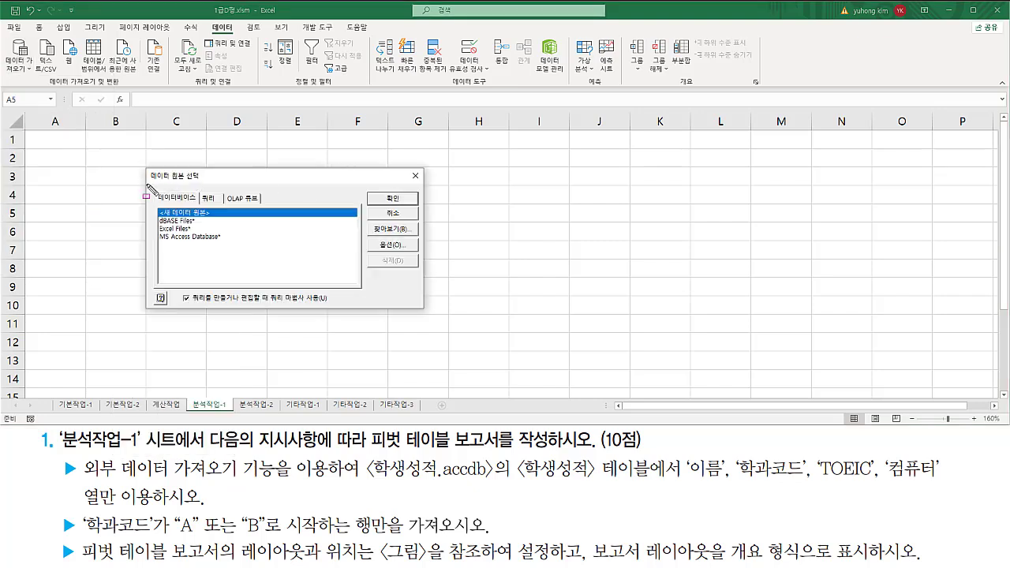
mouse_move(146, 183)
mouse_down()
mouse_move(202, 183)
mouse_move(208, 171)
mouse_up()
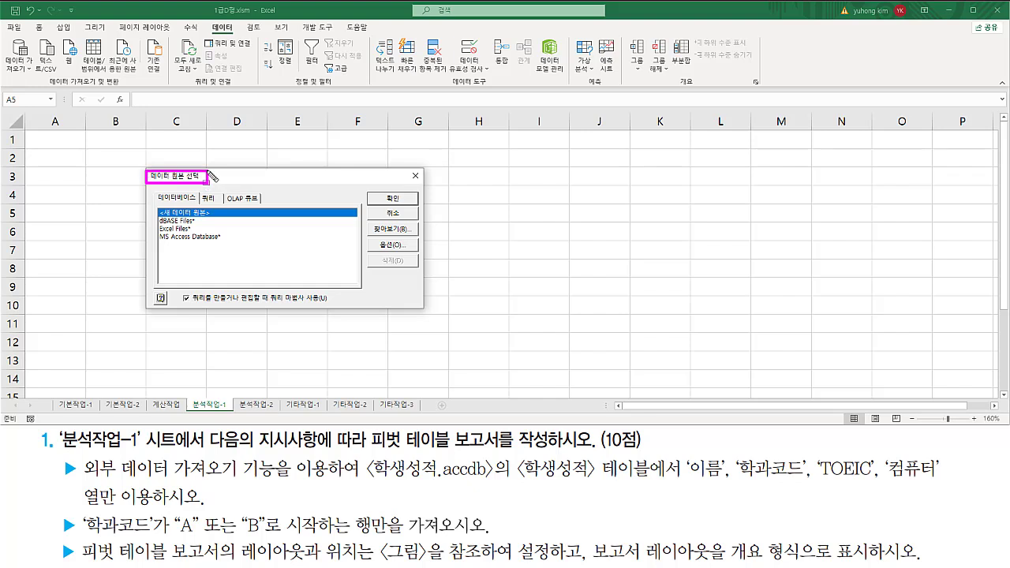
drag(365, 478, 499, 475)
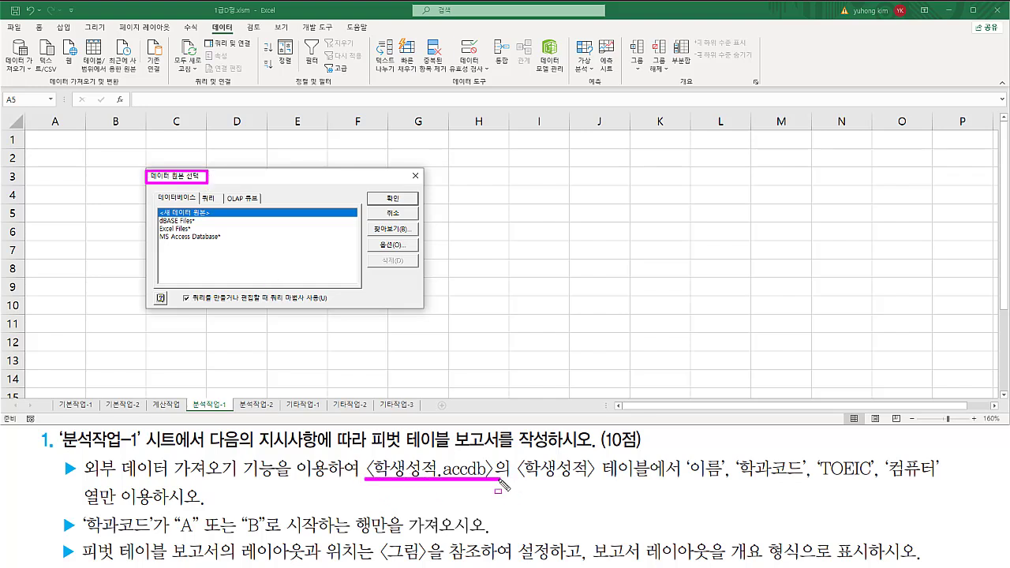
drag(155, 229, 224, 244)
key(Escape)
Choose MS Access Database* as the data source for the query and confirm it
click(207, 238)
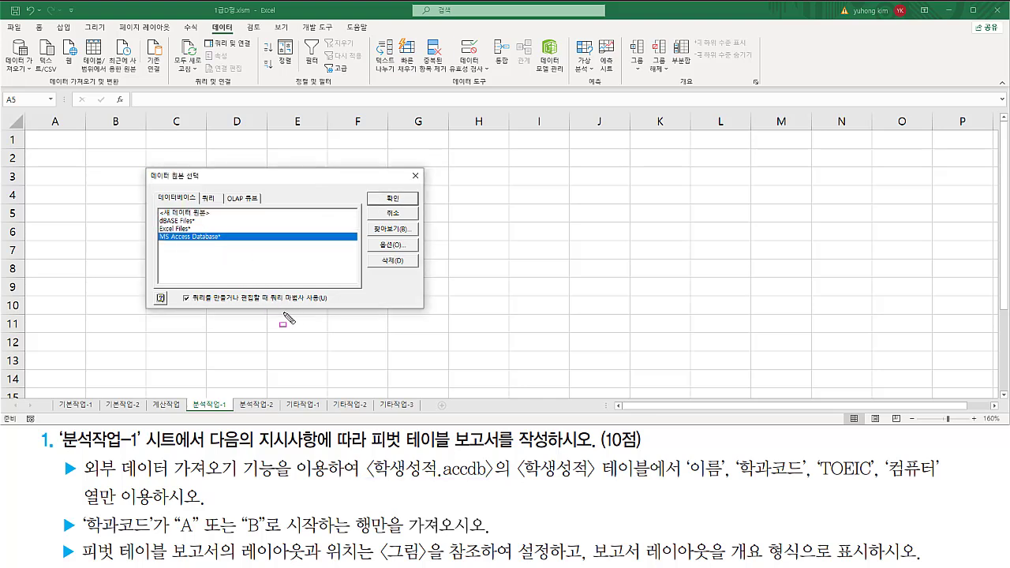
drag(266, 316, 330, 301)
drag(181, 292, 193, 305)
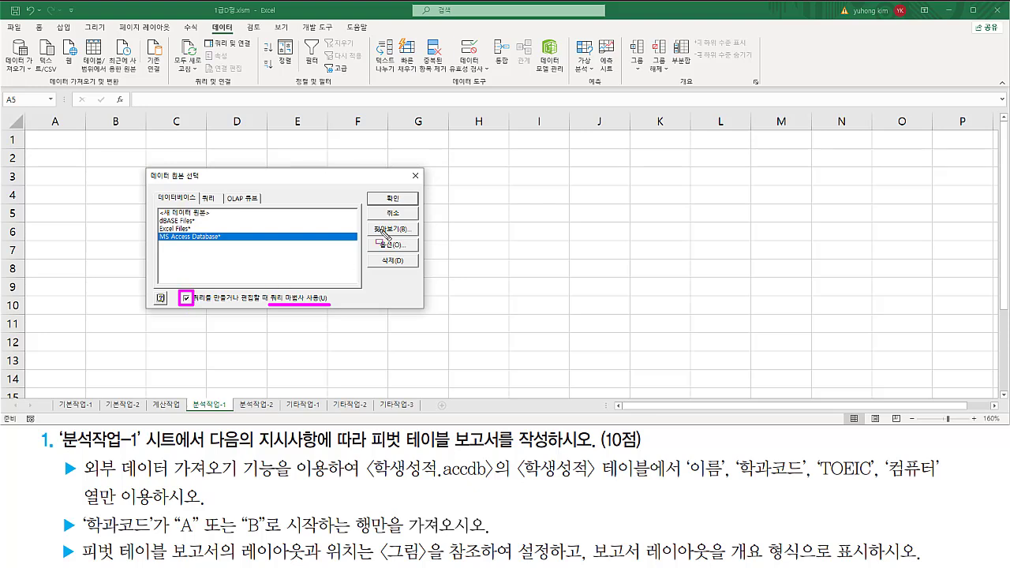
drag(376, 188, 410, 207)
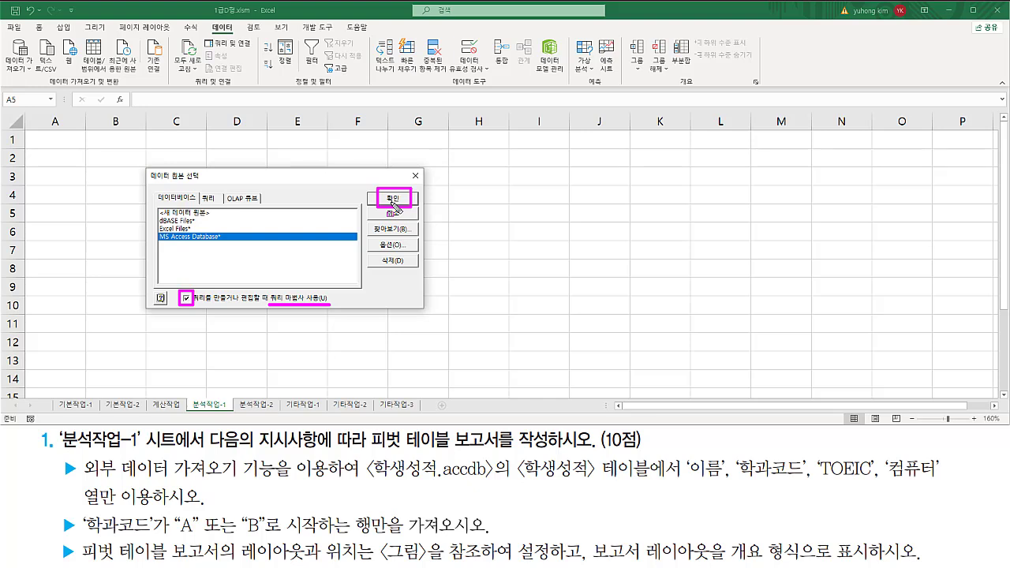
key(Escape)
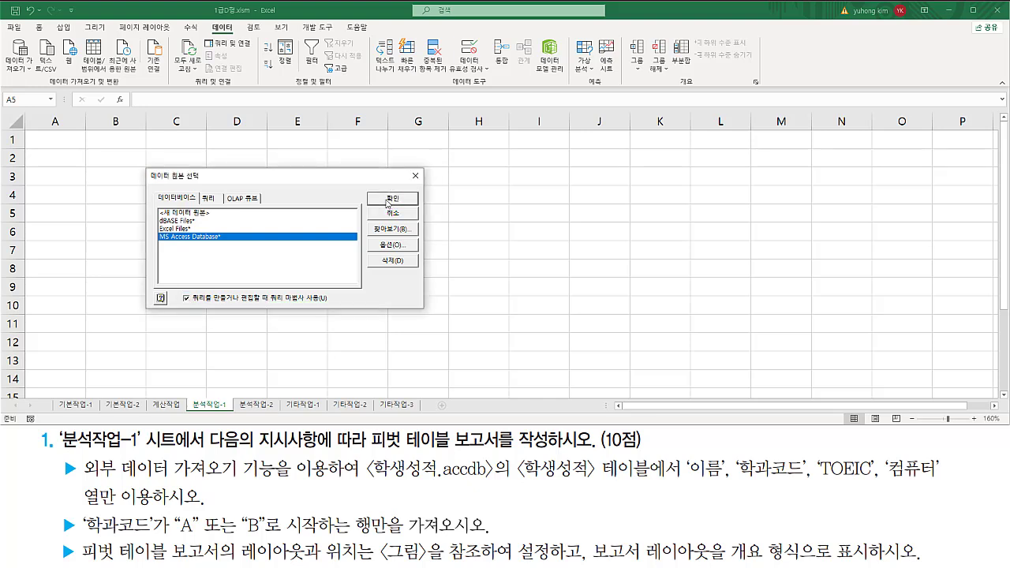
click(386, 203)
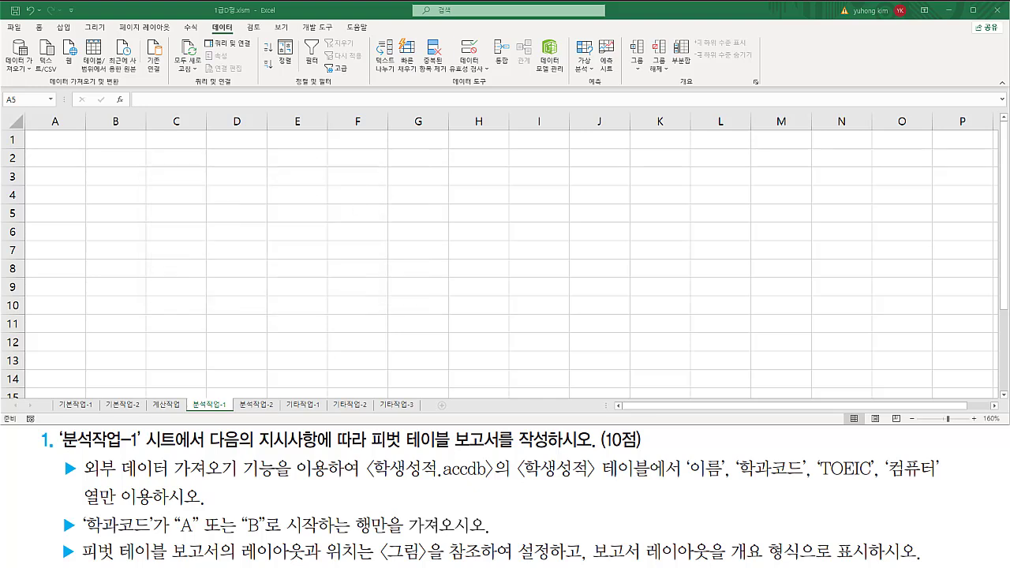
key(ctrl+shift+d)
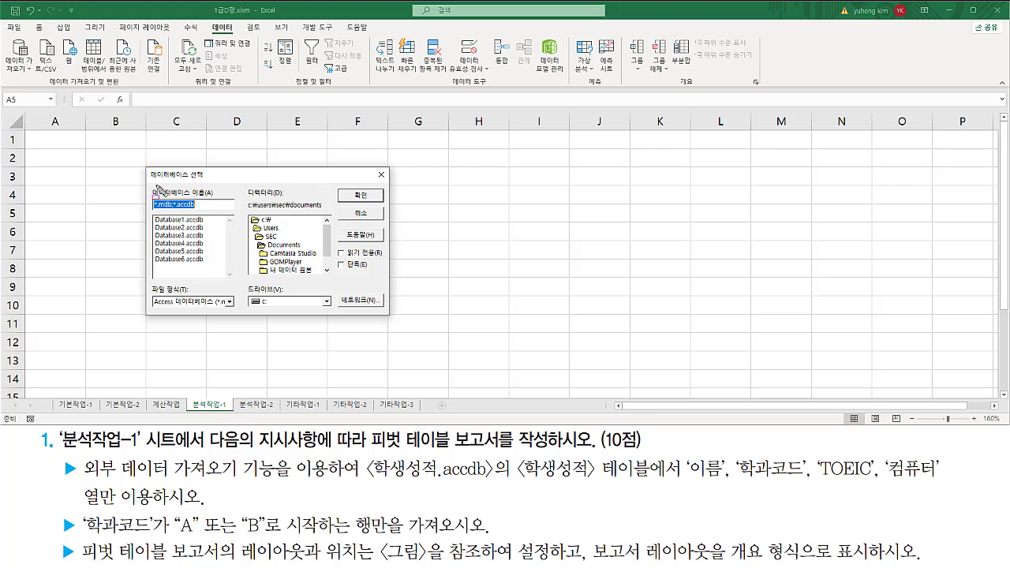
drag(147, 180, 207, 179)
drag(368, 478, 494, 479)
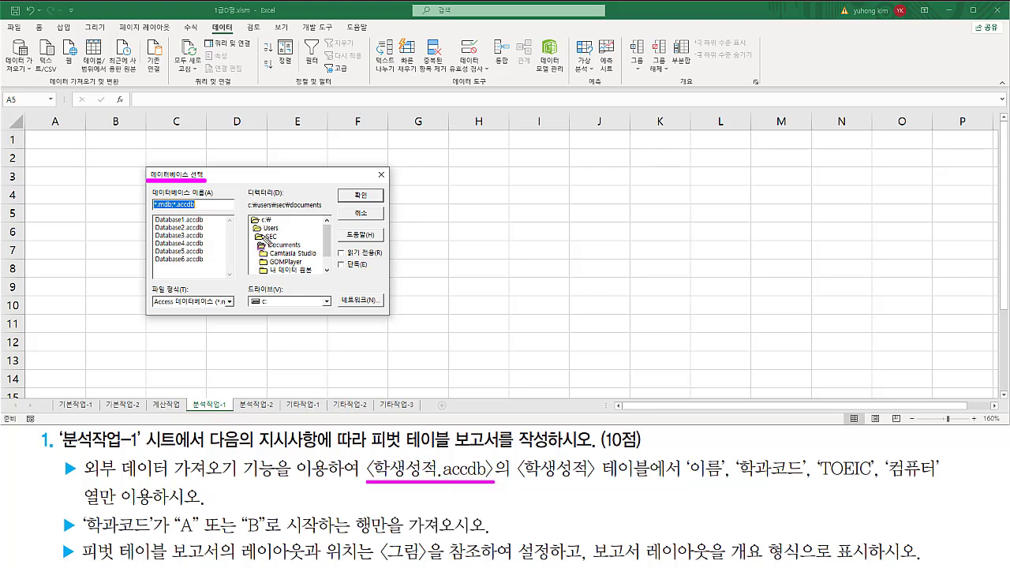
mouse_move(247, 214)
mouse_down()
mouse_move(327, 231)
mouse_move(330, 266)
mouse_up()
Browse from the C: root through 길벗컴활1급 and 01 엑셀 to the 04 실전모의고사 folder for the database
double_click(267, 220)
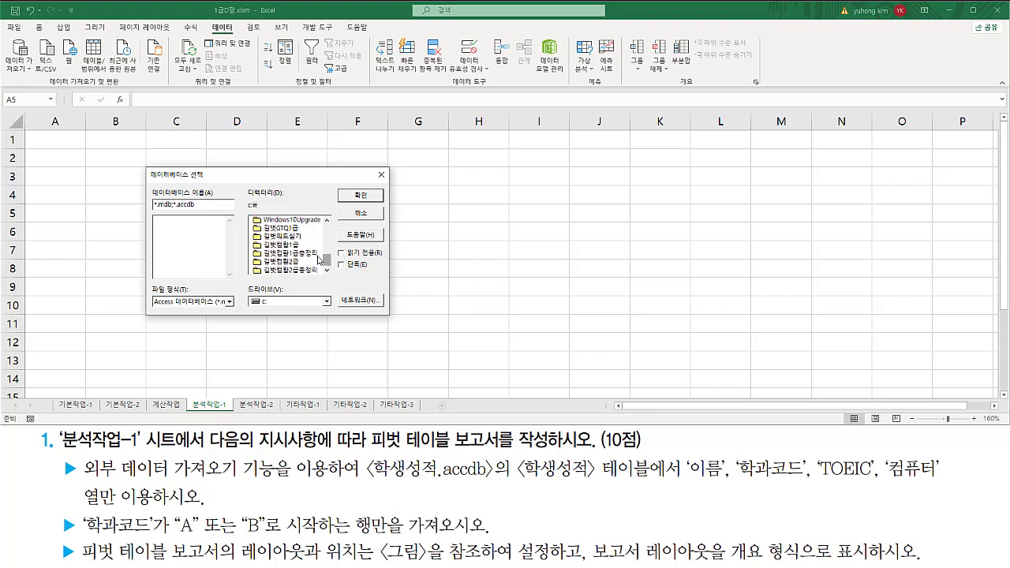
click(296, 245)
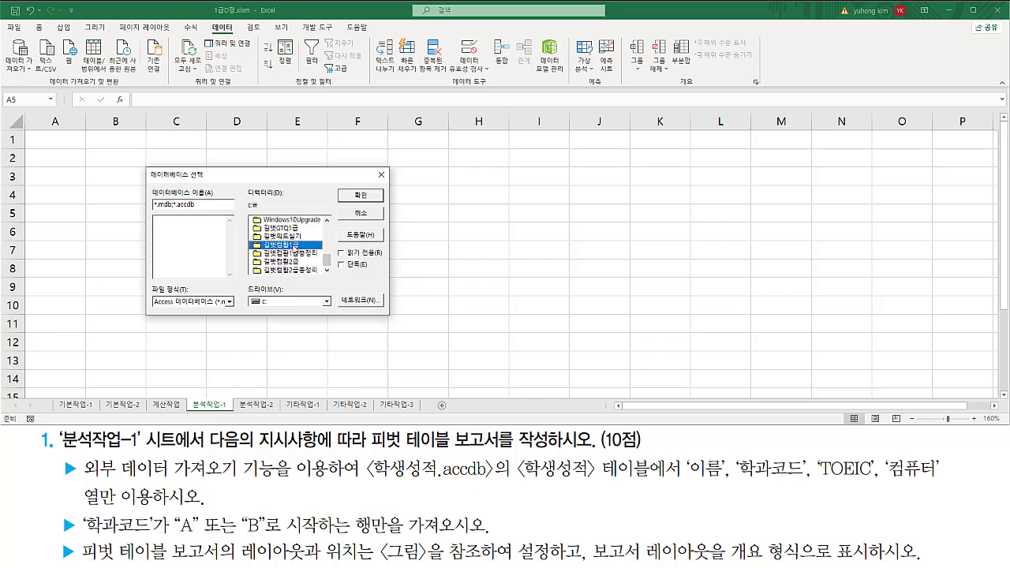
double_click(295, 245)
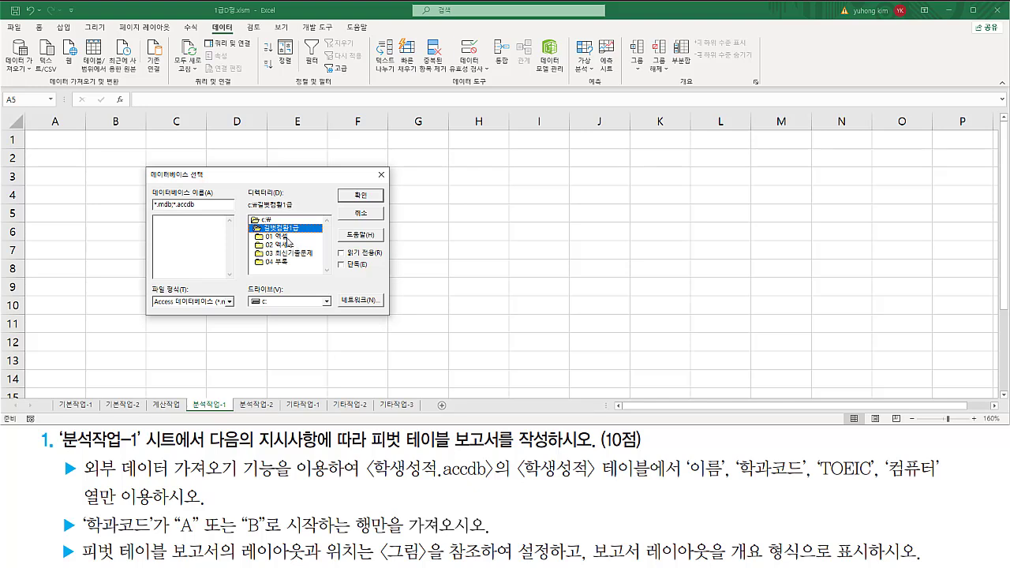
click(282, 237)
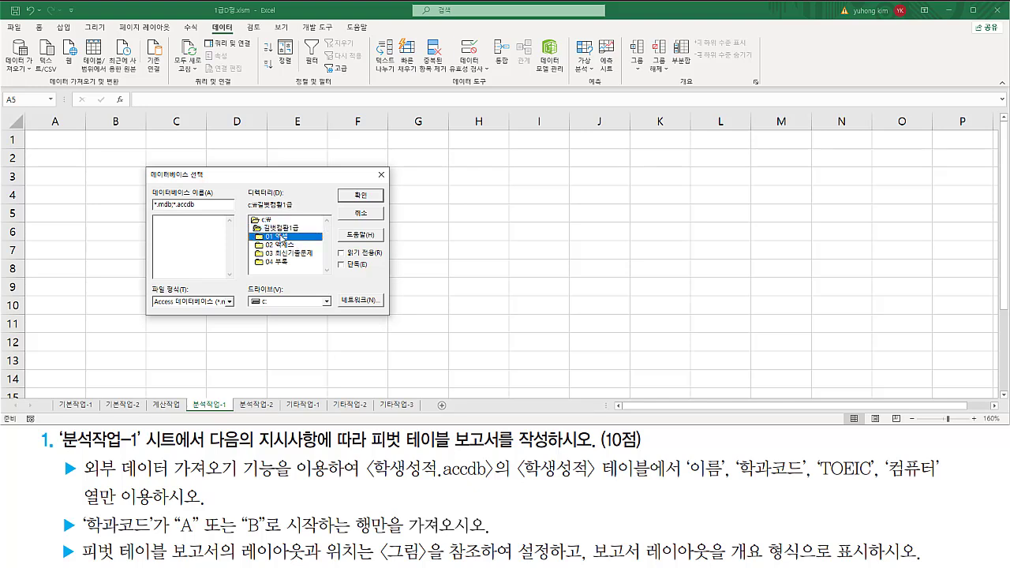
double_click(282, 237)
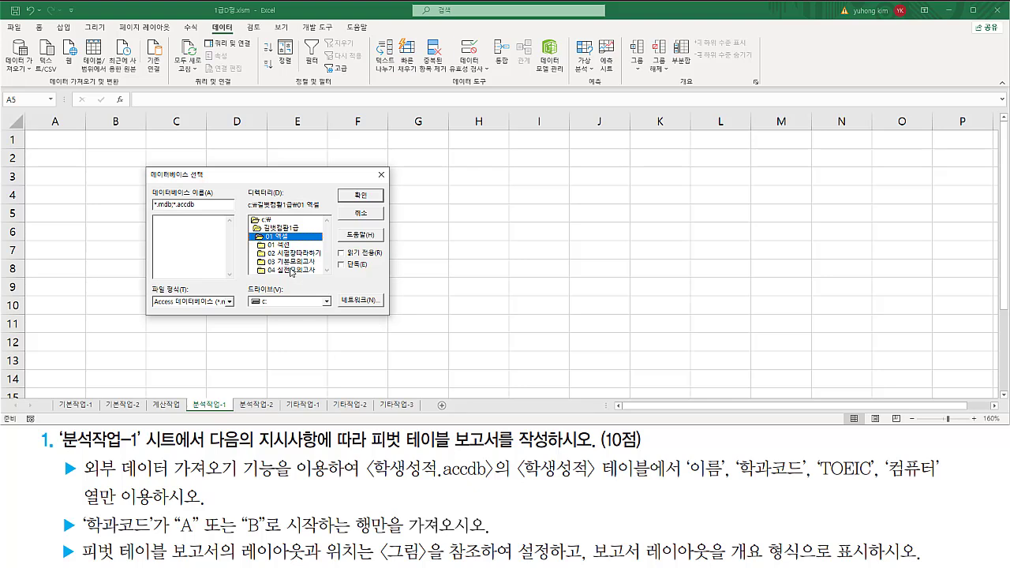
click(292, 270)
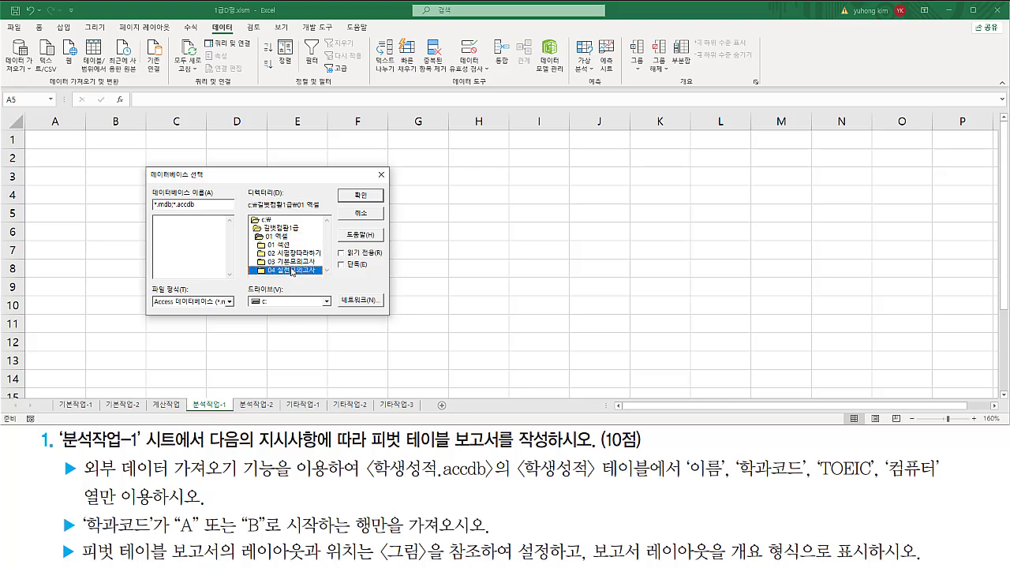
double_click(292, 269)
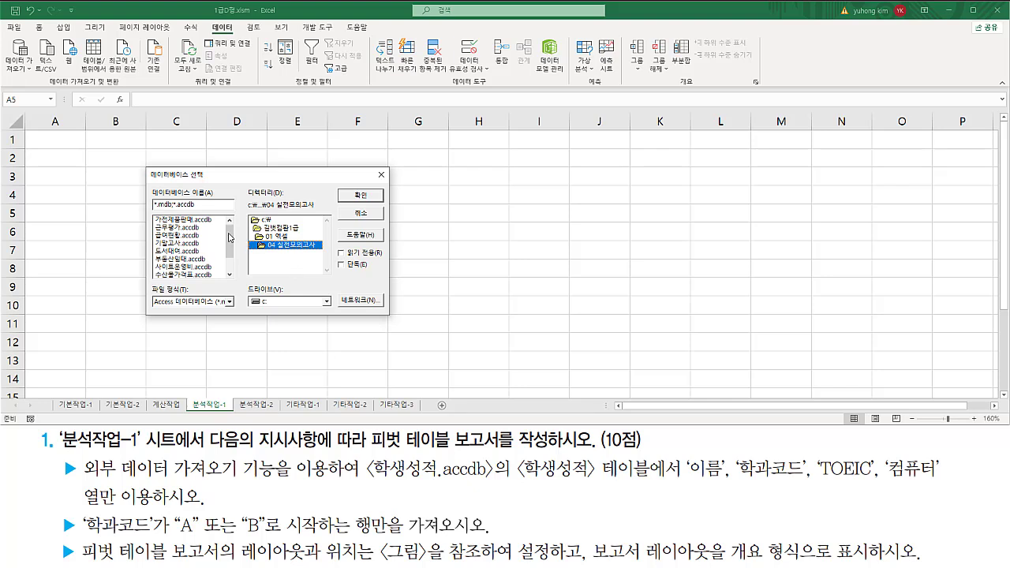
Select 학생성적.accdb as the source database and open it in the Query Wizard
drag(230, 238, 238, 269)
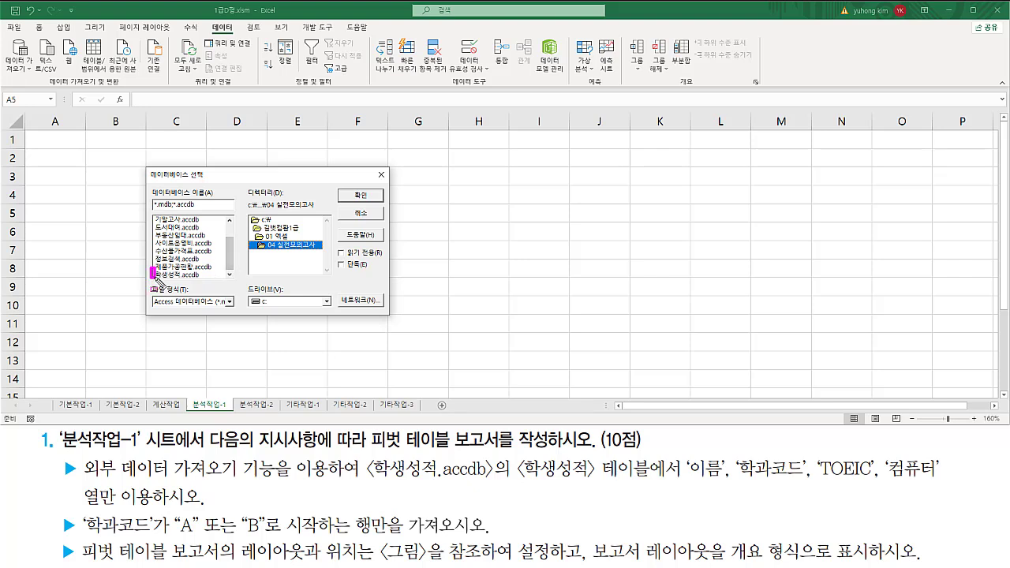
drag(155, 276, 202, 281)
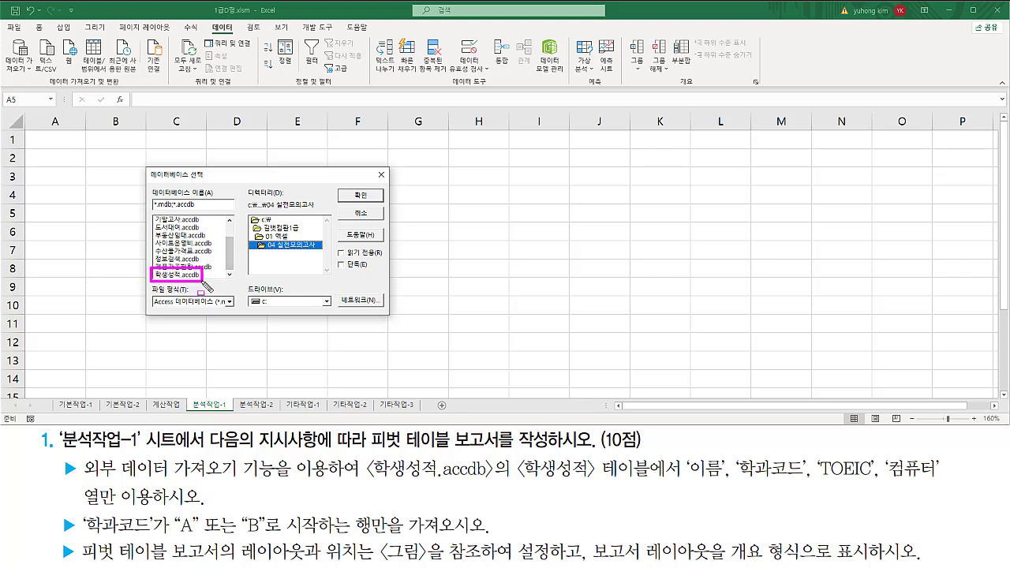
click(185, 276)
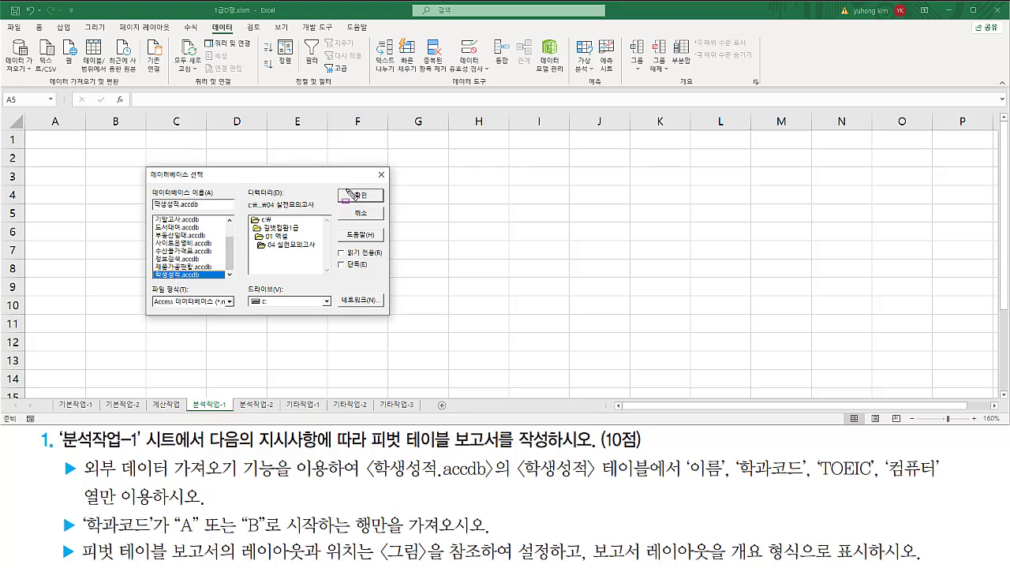
drag(345, 189, 377, 204)
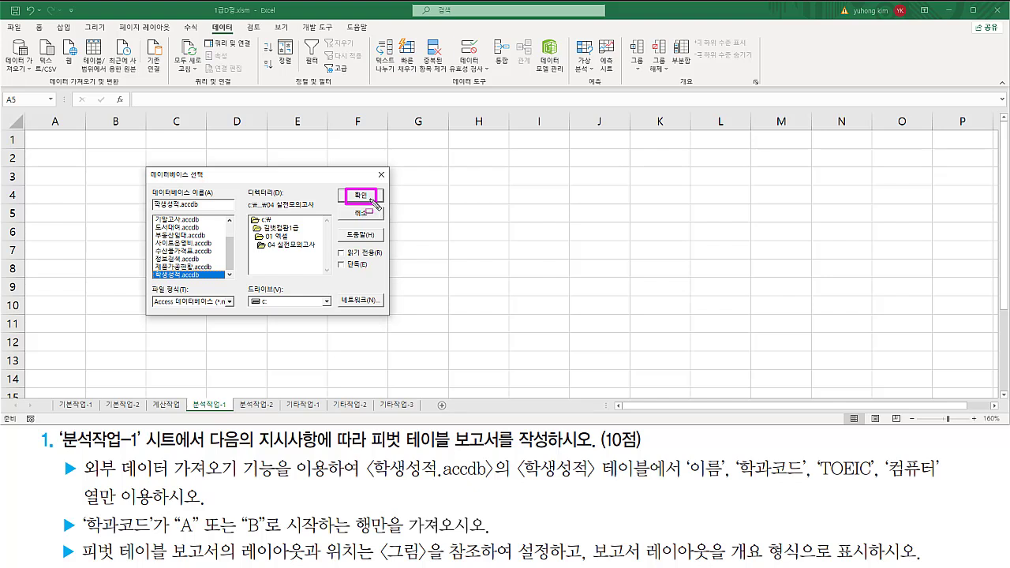
click(361, 195)
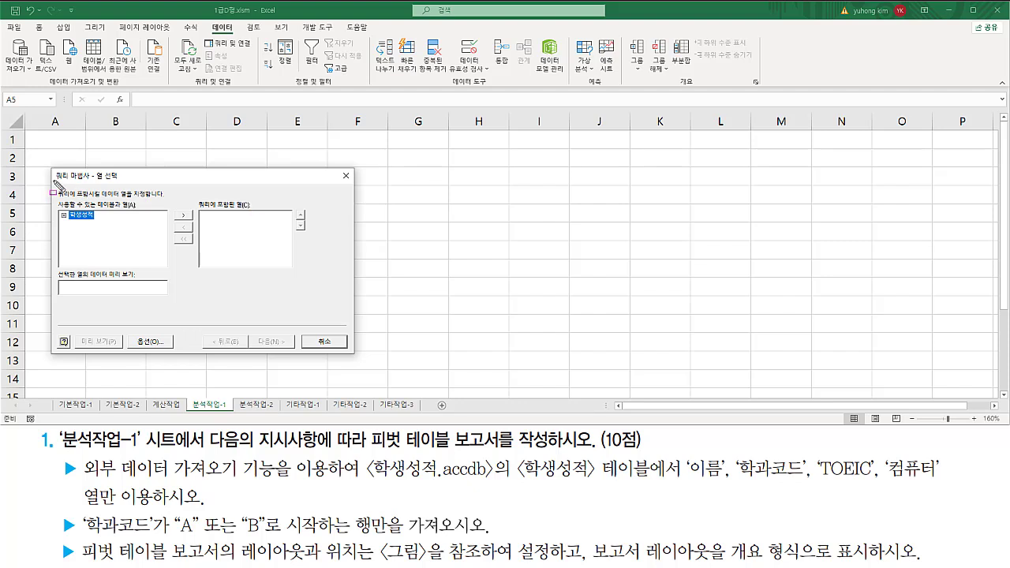
drag(52, 182, 122, 185)
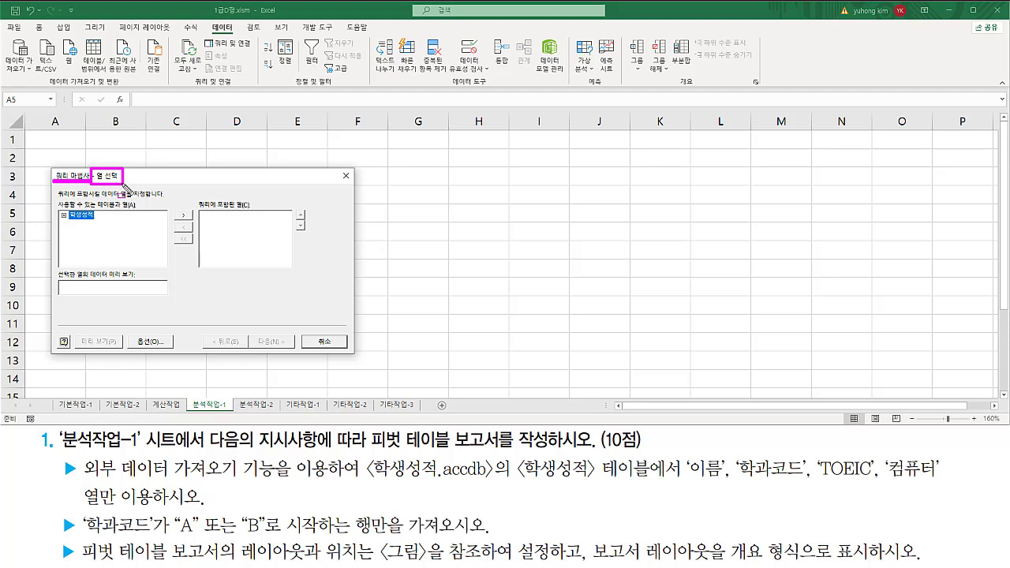
drag(69, 221, 93, 222)
drag(515, 478, 946, 489)
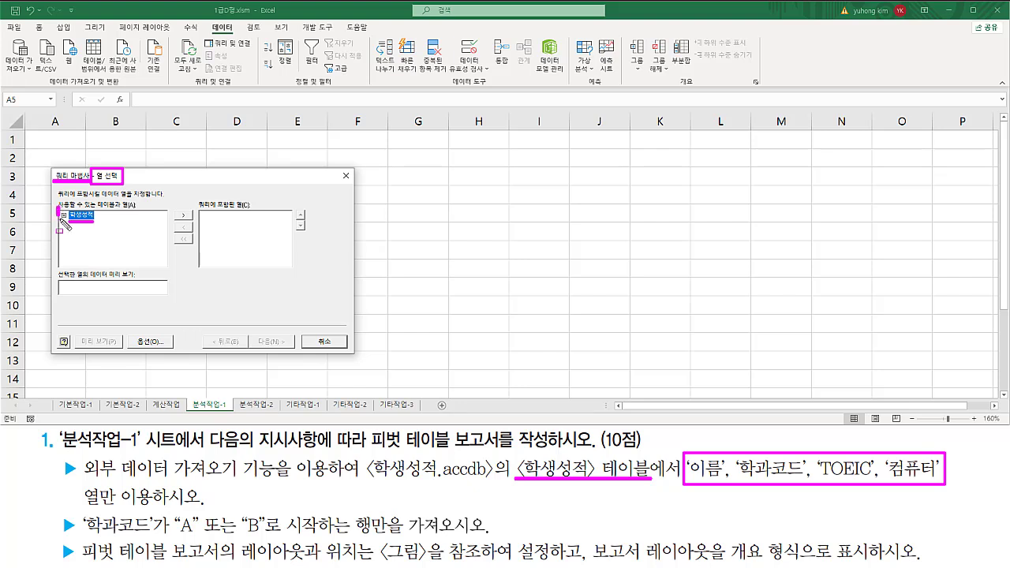
drag(57, 208, 68, 225)
key(Escape)
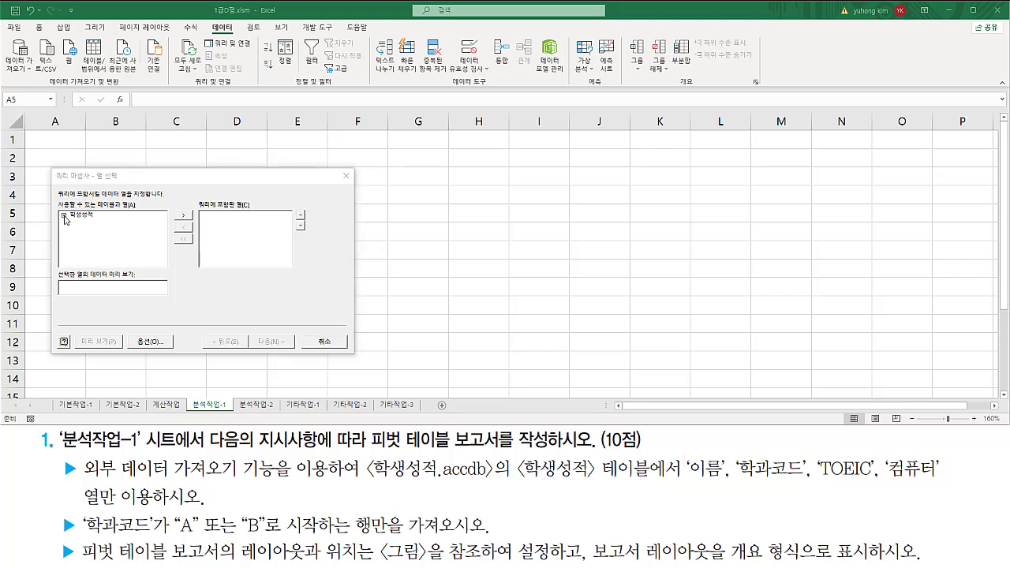
Add the 이름, 학과코드, TOEIC and 컴퓨터 columns of the 학생성적 table to the query and continue to data filtering
click(63, 215)
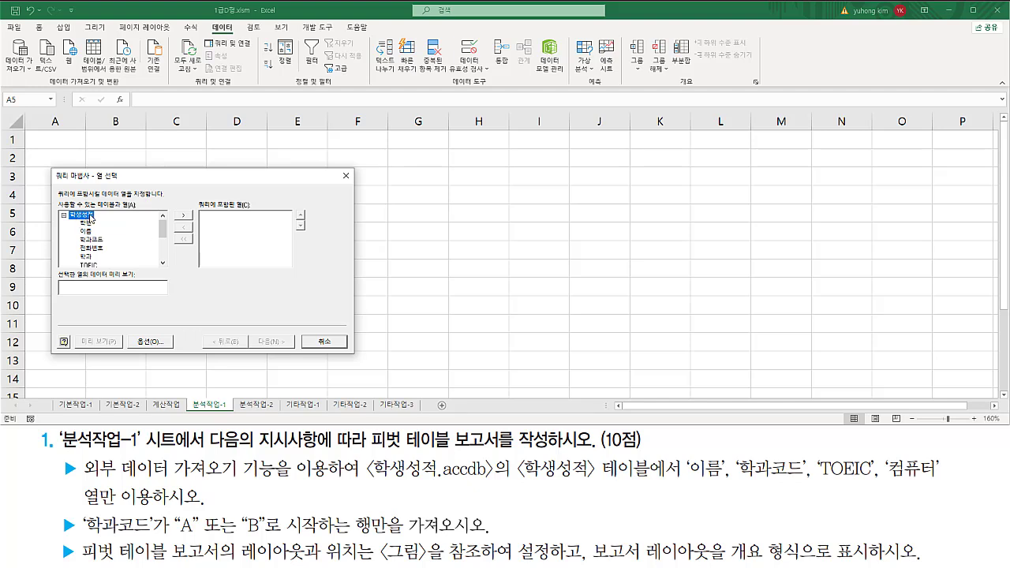
mouse_move(163, 231)
mouse_down()
mouse_move(160, 253)
mouse_move(162, 226)
mouse_up()
click(87, 233)
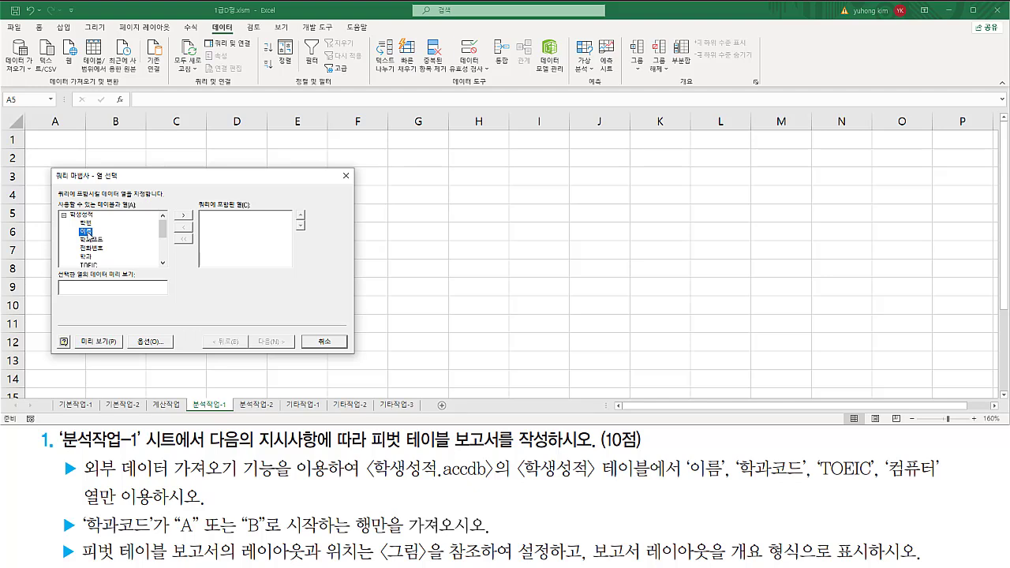
double_click(87, 232)
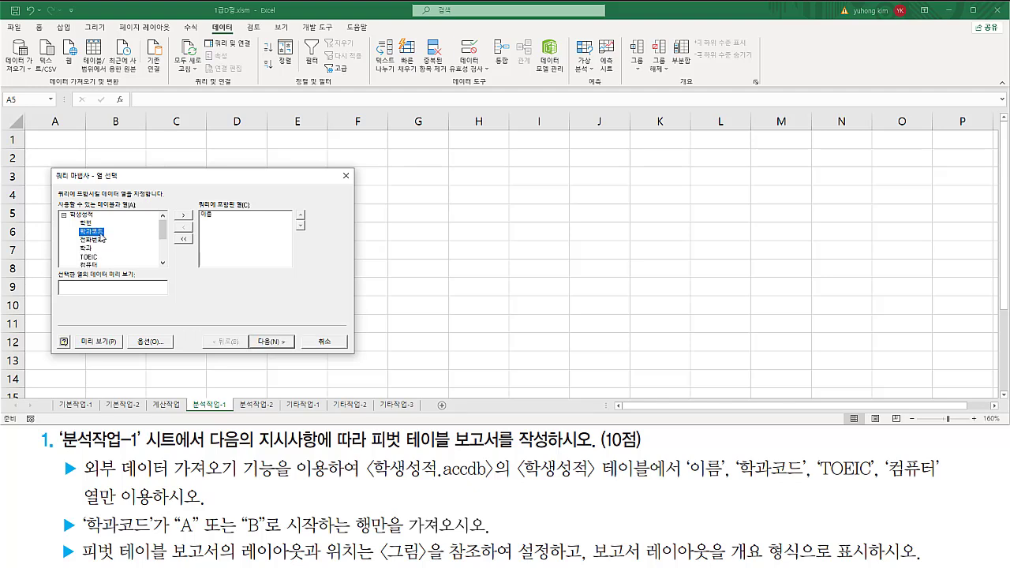
double_click(92, 233)
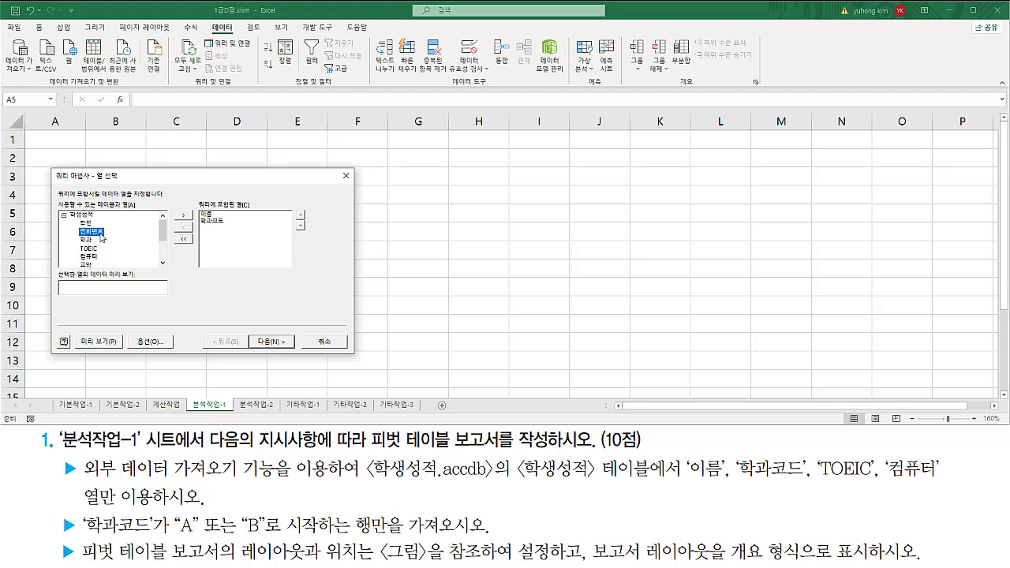
click(88, 251)
double_click(93, 250)
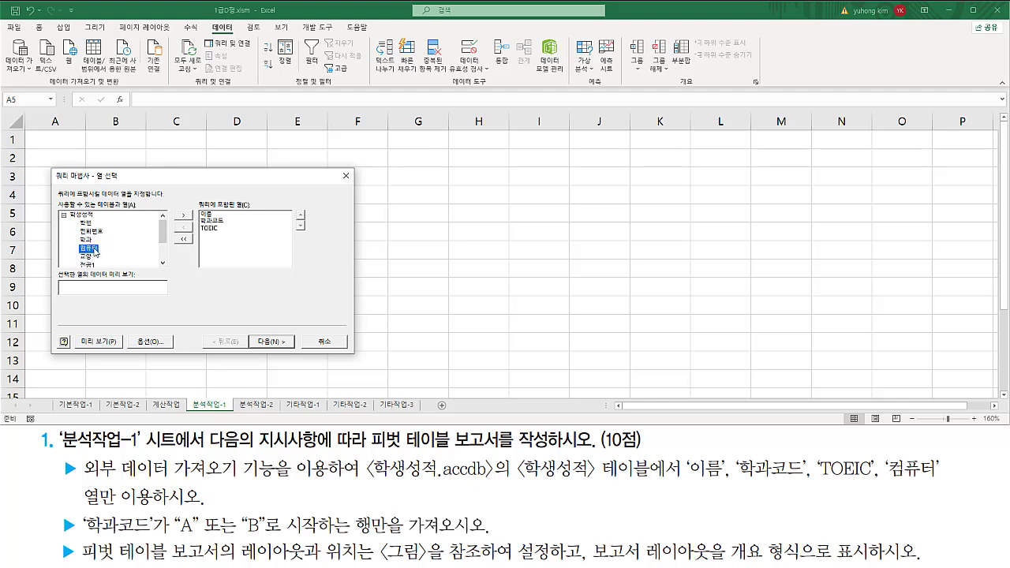
double_click(93, 249)
mouse_move(197, 211)
mouse_down()
mouse_move(207, 242)
mouse_move(227, 225)
mouse_move(227, 243)
mouse_up()
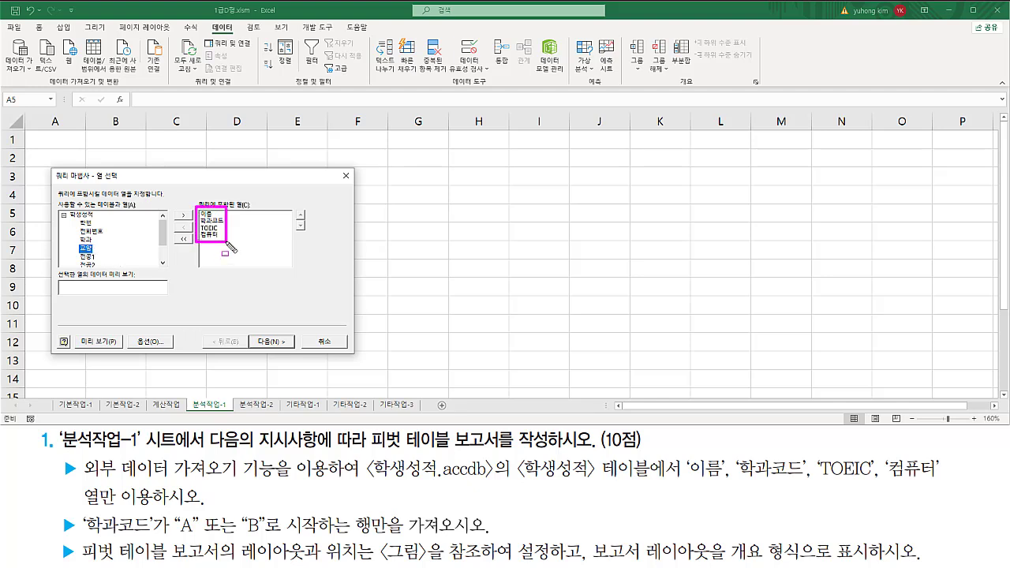
drag(688, 480, 945, 479)
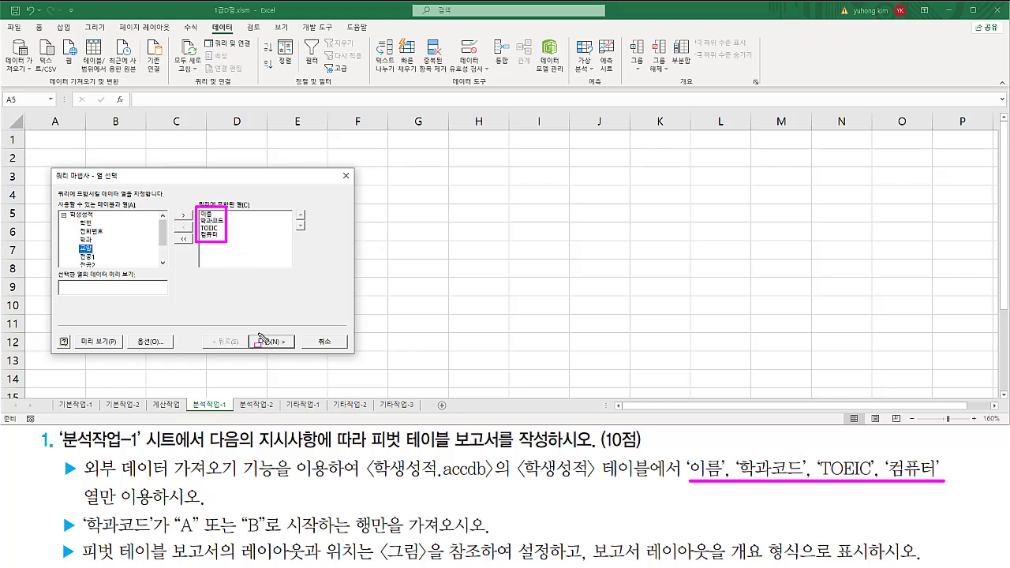
drag(257, 332, 288, 353)
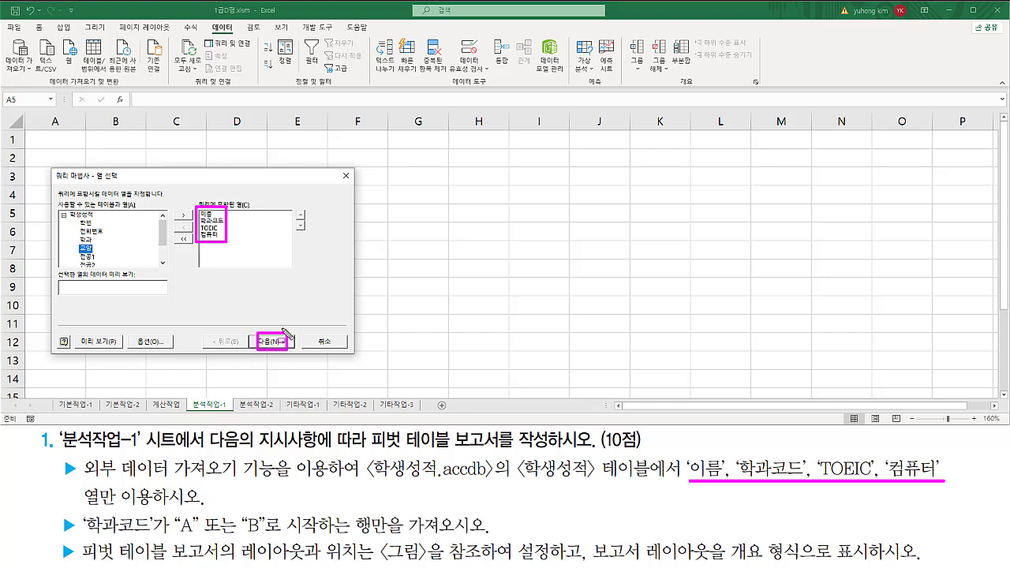
key(Escape)
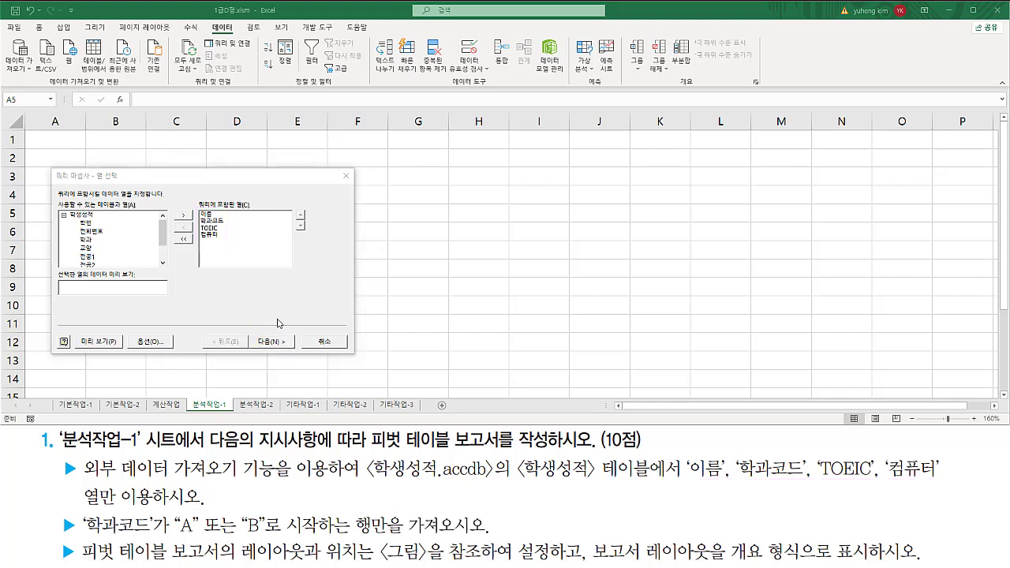
click(269, 342)
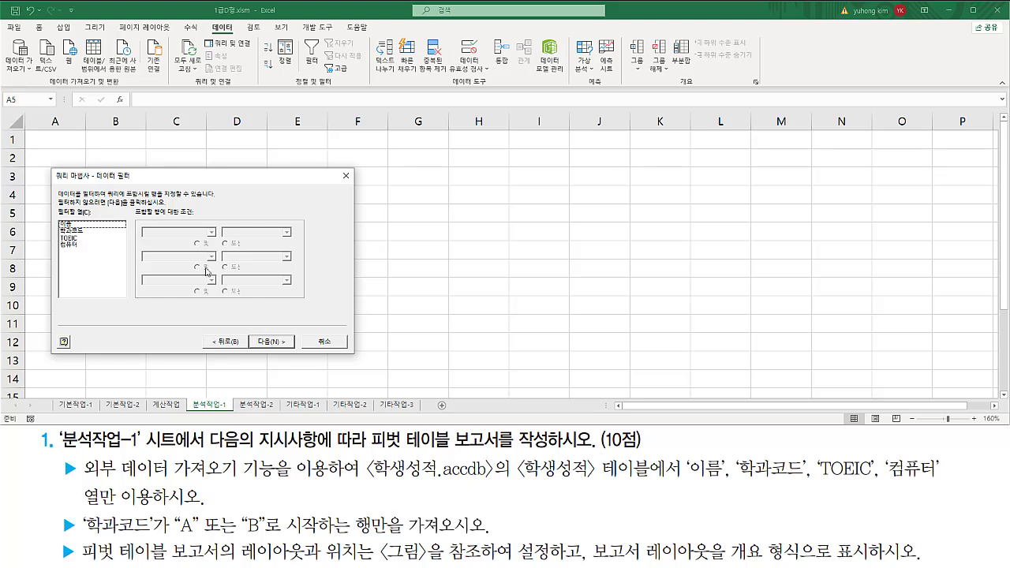
drag(93, 182, 130, 182)
mouse_move(57, 510)
mouse_down()
mouse_move(79, 535)
mouse_move(264, 537)
mouse_up()
mouse_move(202, 515)
mouse_down()
mouse_move(237, 537)
mouse_move(405, 535)
mouse_up()
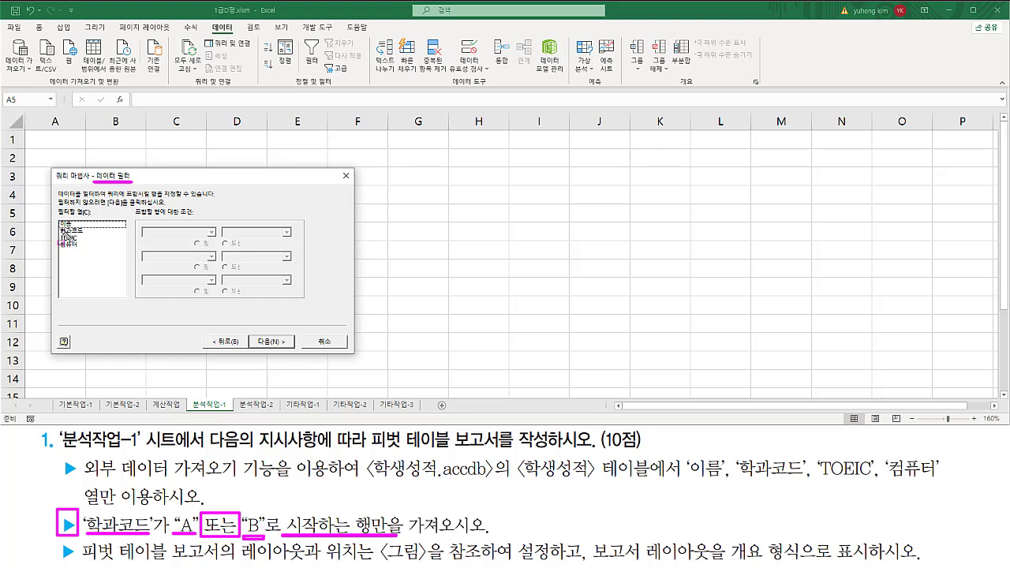
drag(56, 242, 95, 239)
key(Escape)
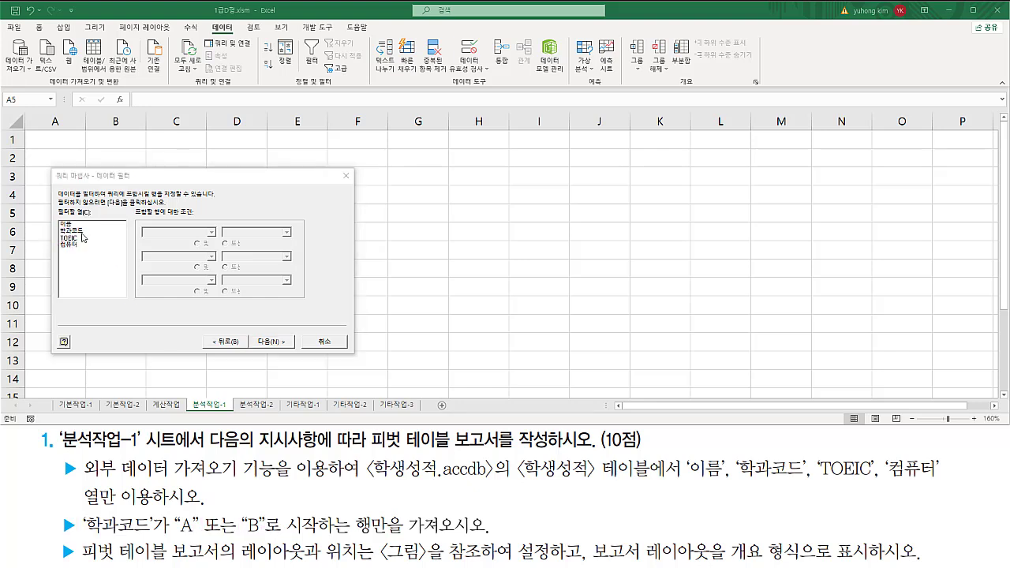
Set the first filter condition on the 학과코드 column to 시작 값 with the value A
click(91, 232)
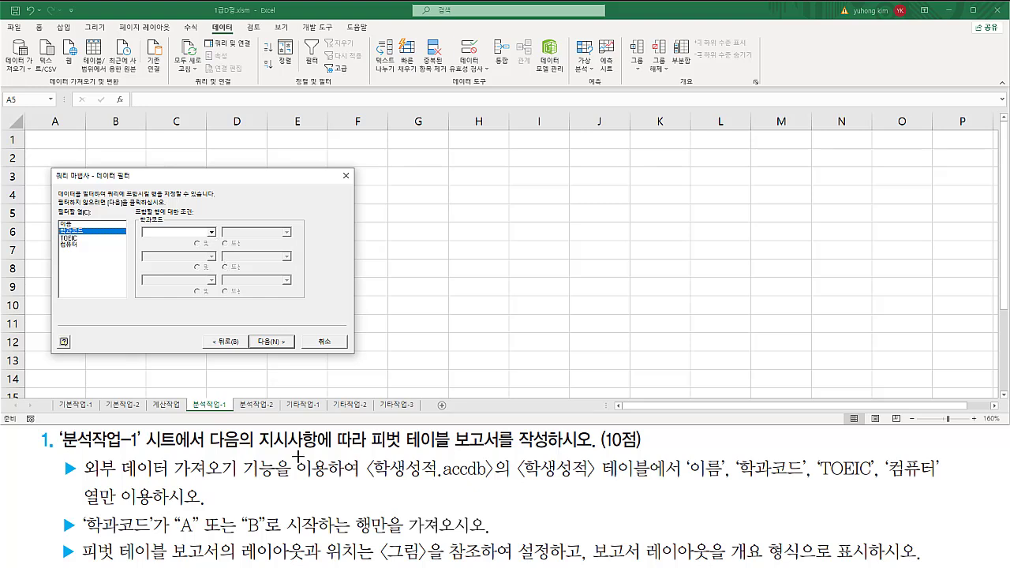
drag(176, 542, 286, 542)
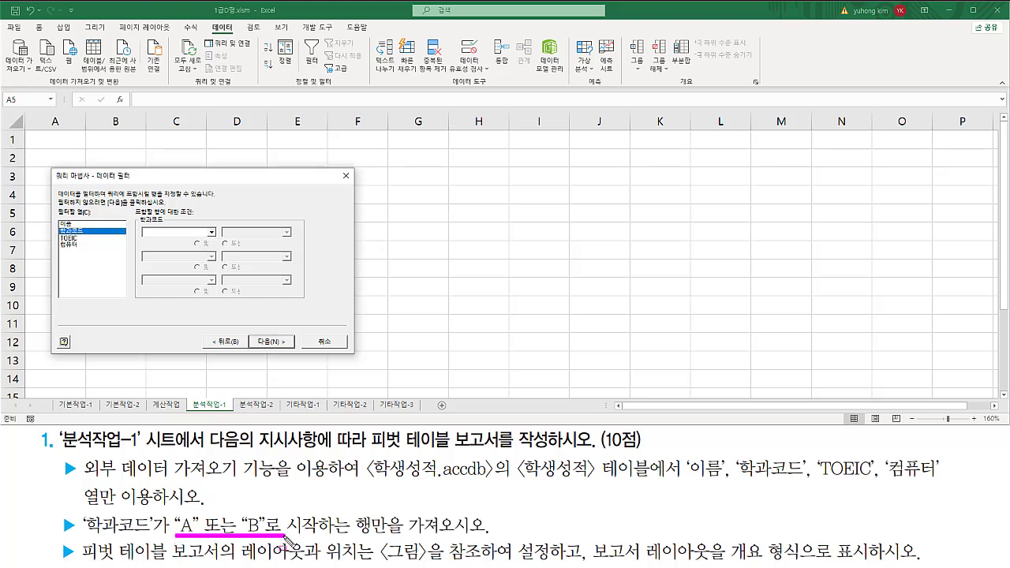
mouse_move(285, 507)
mouse_down()
mouse_move(365, 537)
mouse_move(347, 536)
mouse_up()
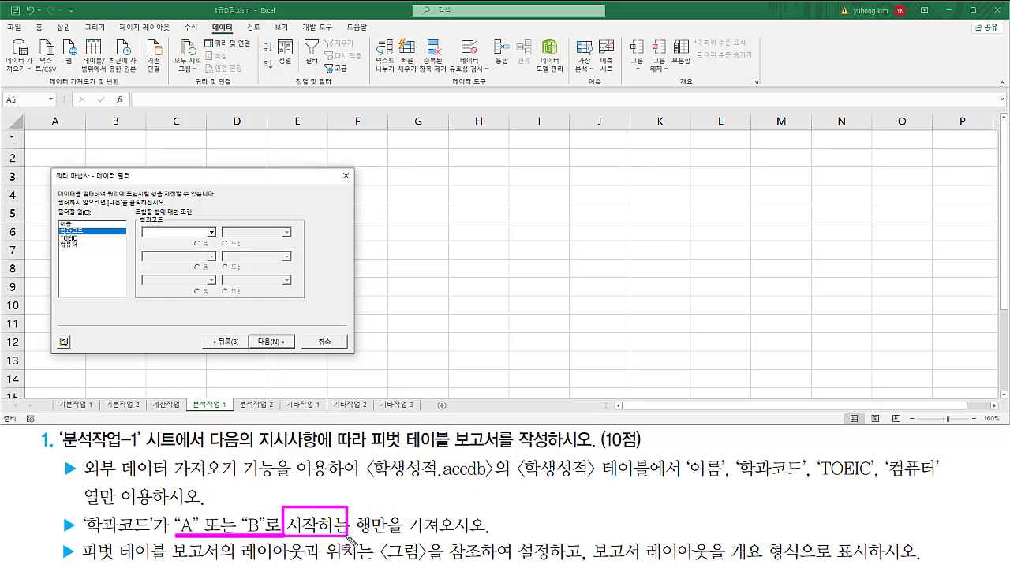
drag(142, 234, 216, 235)
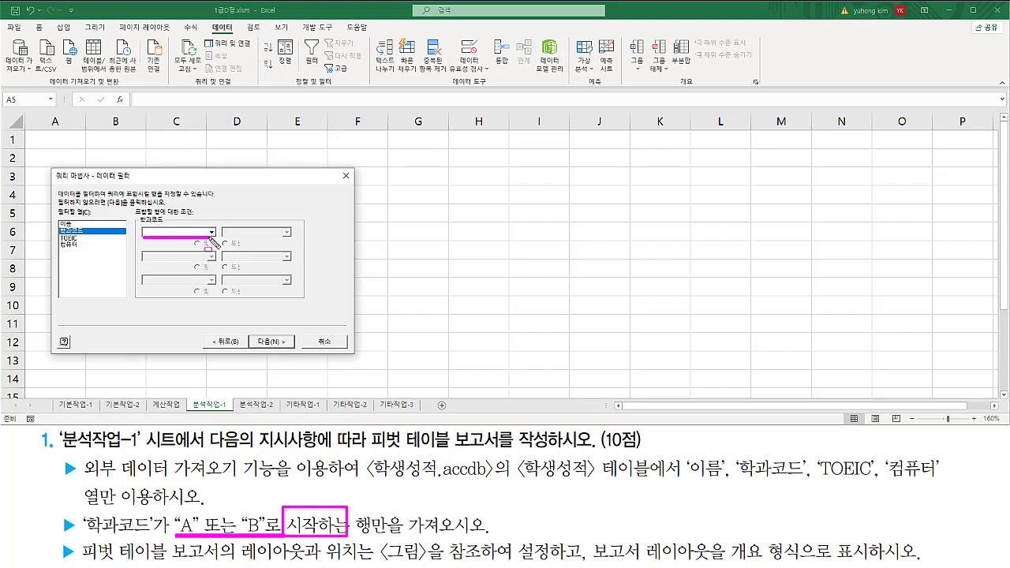
key(Escape)
click(211, 232)
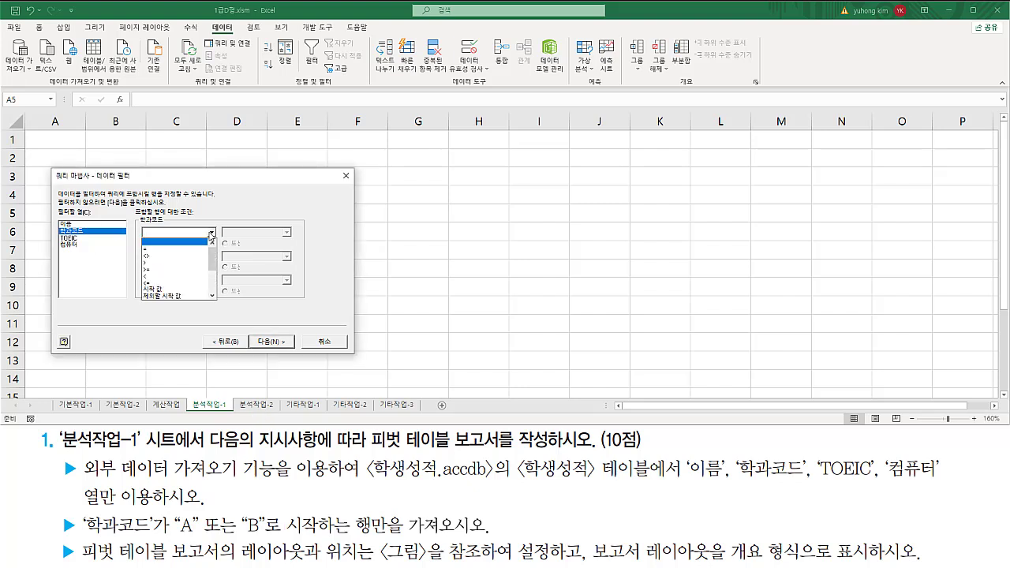
click(181, 290)
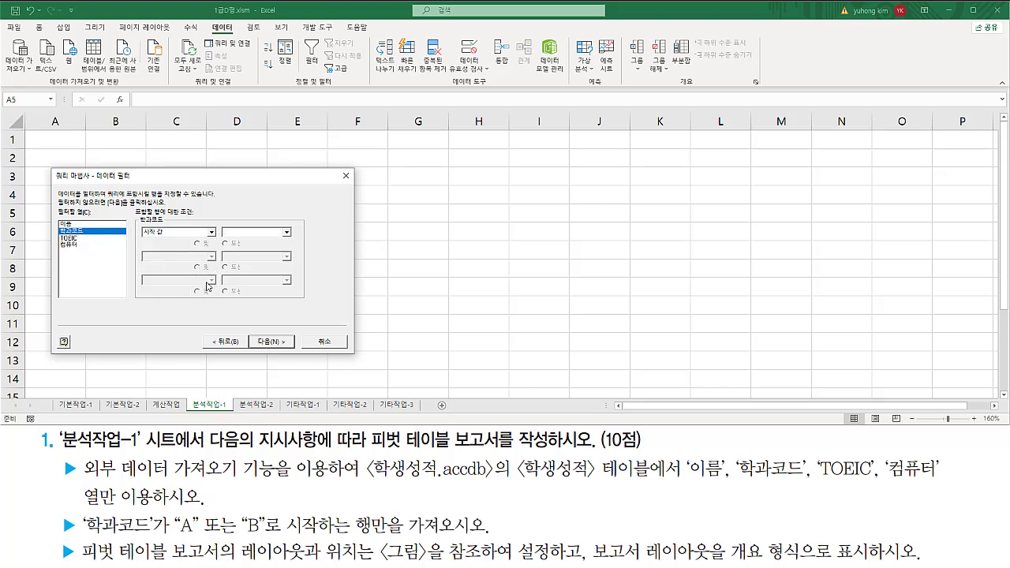
key(Tab)
text(A)
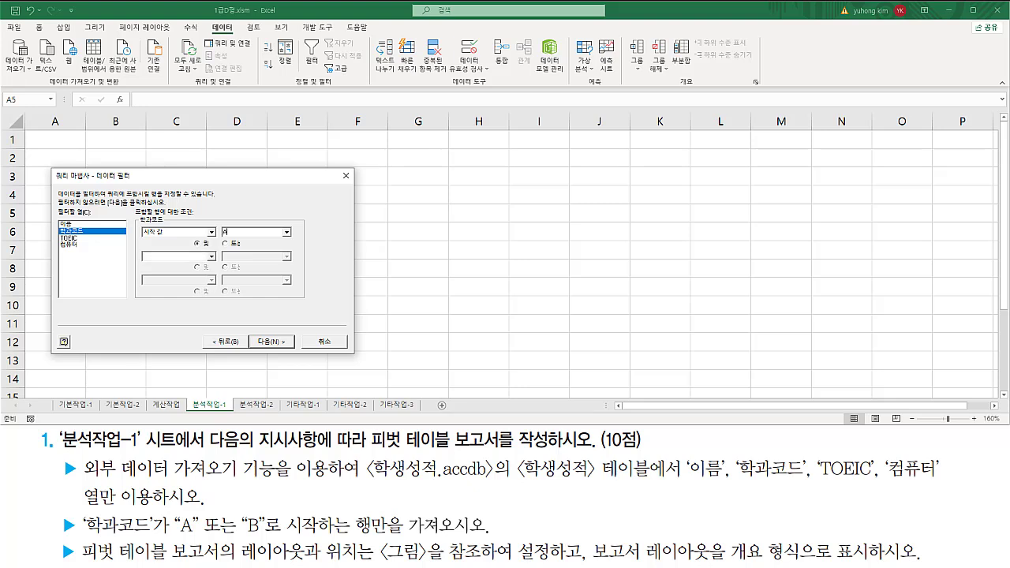
Add a second 학과코드 filter condition using 시작 값 with the value B
click(212, 258)
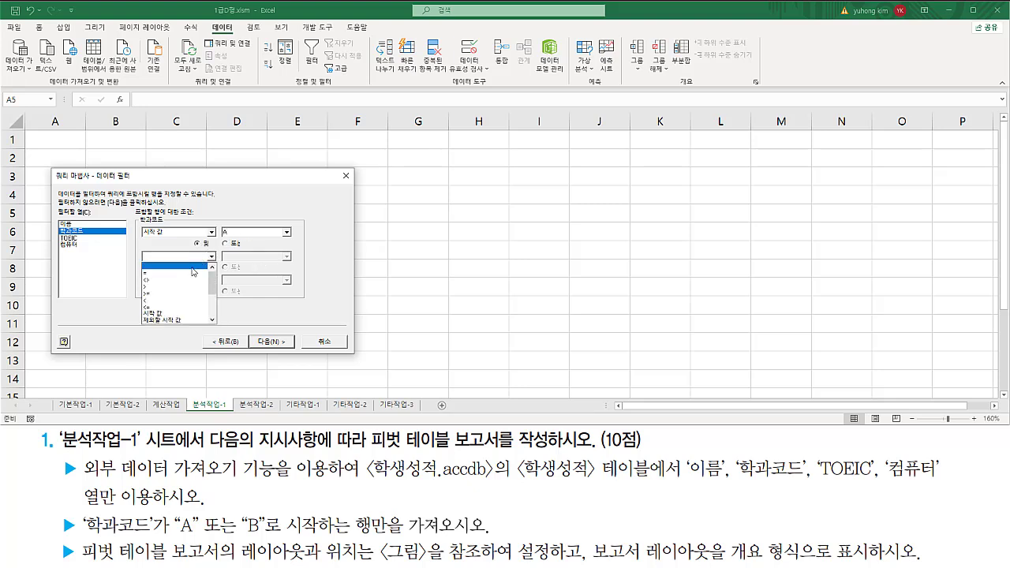
click(166, 314)
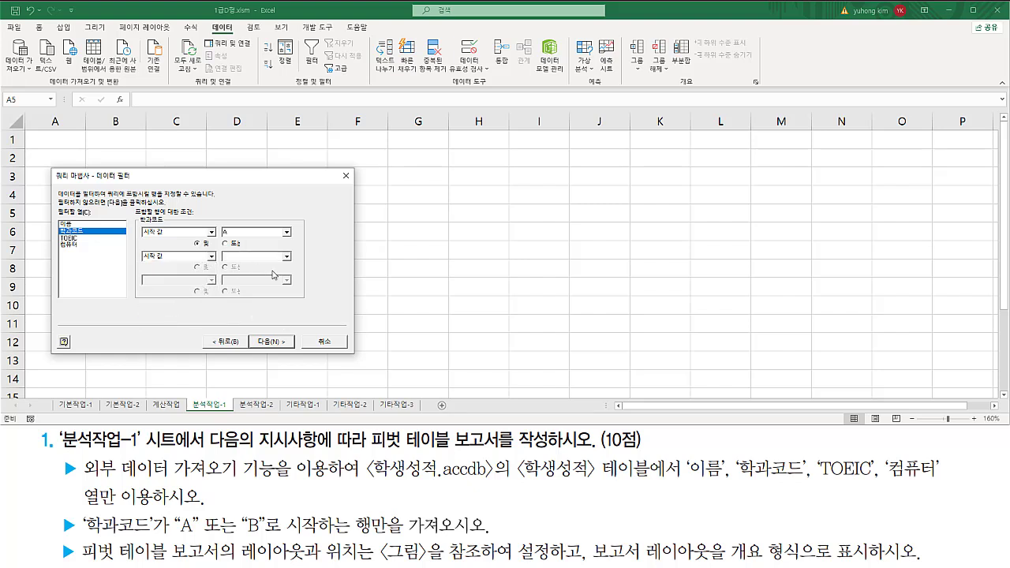
click(224, 257)
text(B)
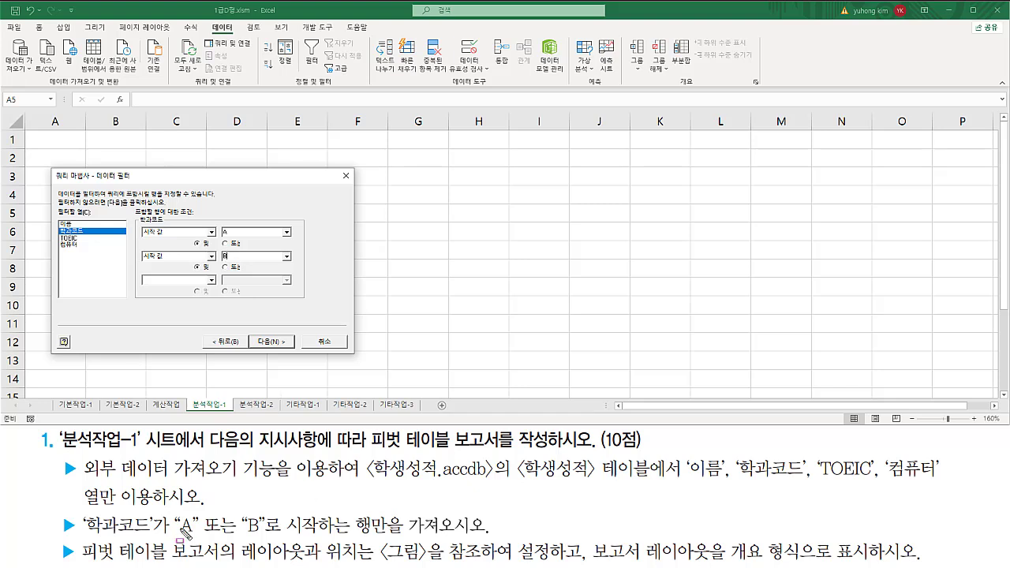
Join the two 학과코드 conditions with 또는 and continue to the sort order settings
drag(172, 543, 265, 543)
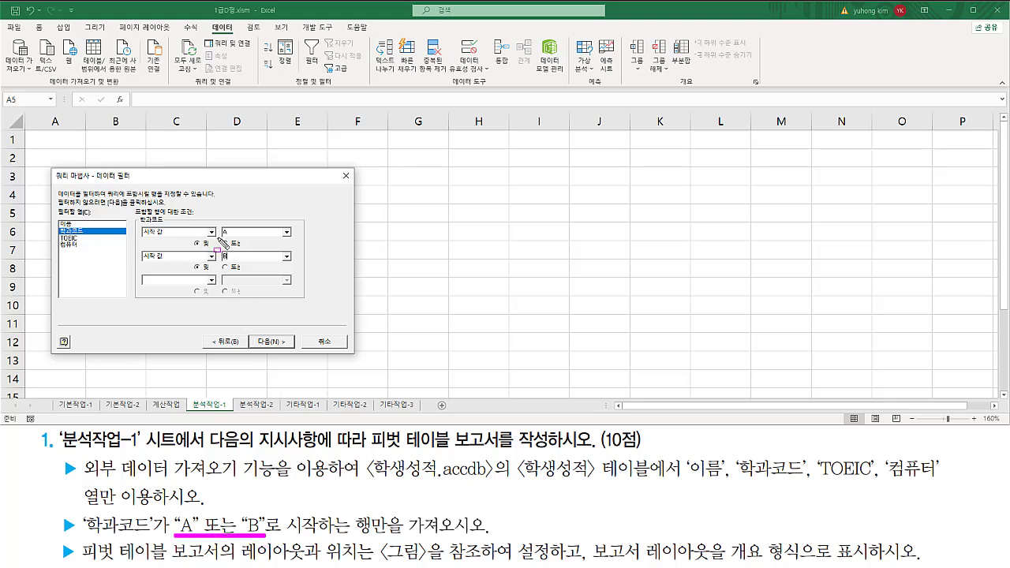
drag(220, 239, 243, 250)
key(Escape)
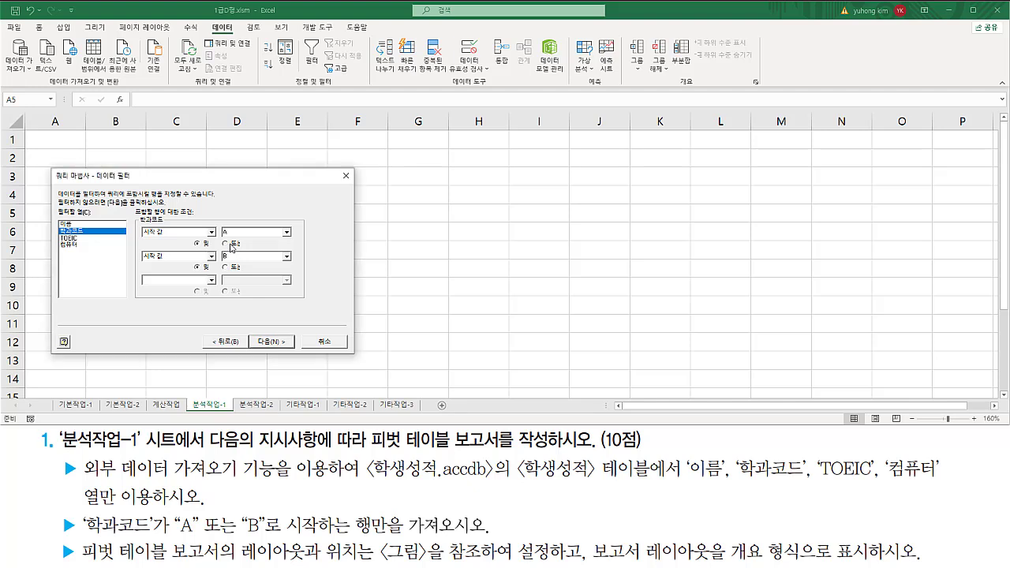
mouse_move(131, 221)
mouse_down()
mouse_move(267, 276)
mouse_move(297, 266)
mouse_up()
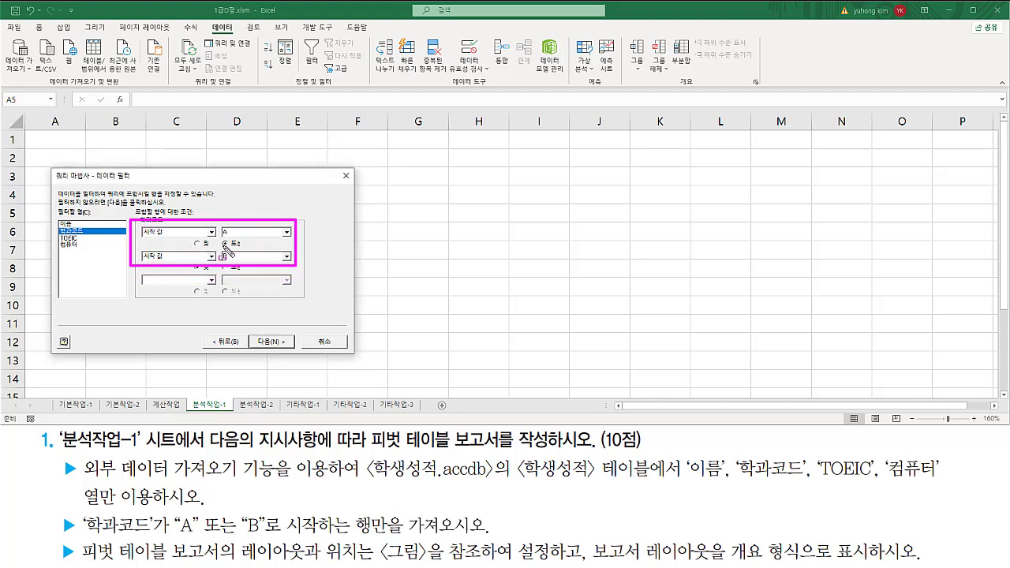
drag(223, 247, 246, 248)
drag(256, 331, 292, 348)
key(Escape)
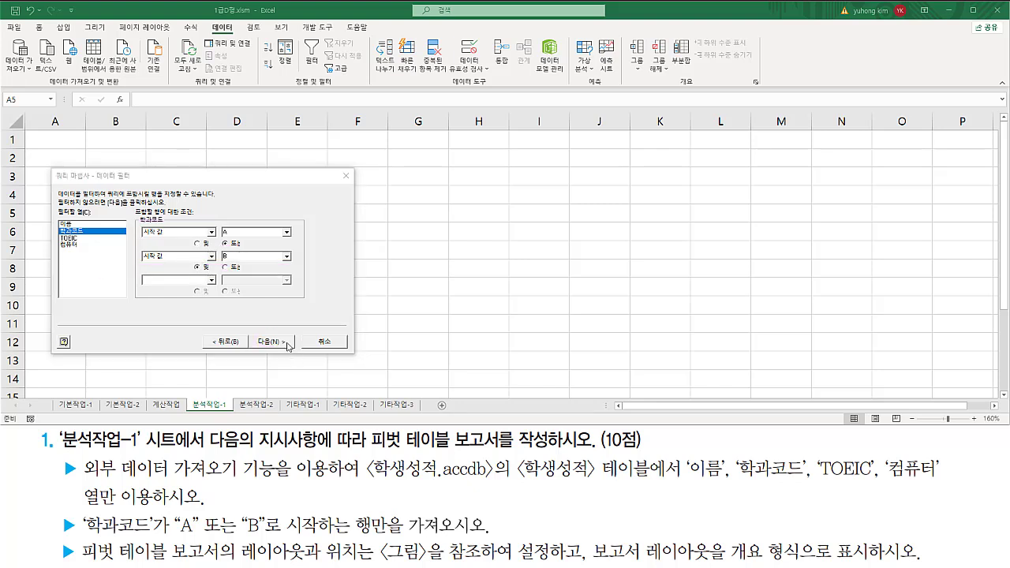
click(285, 342)
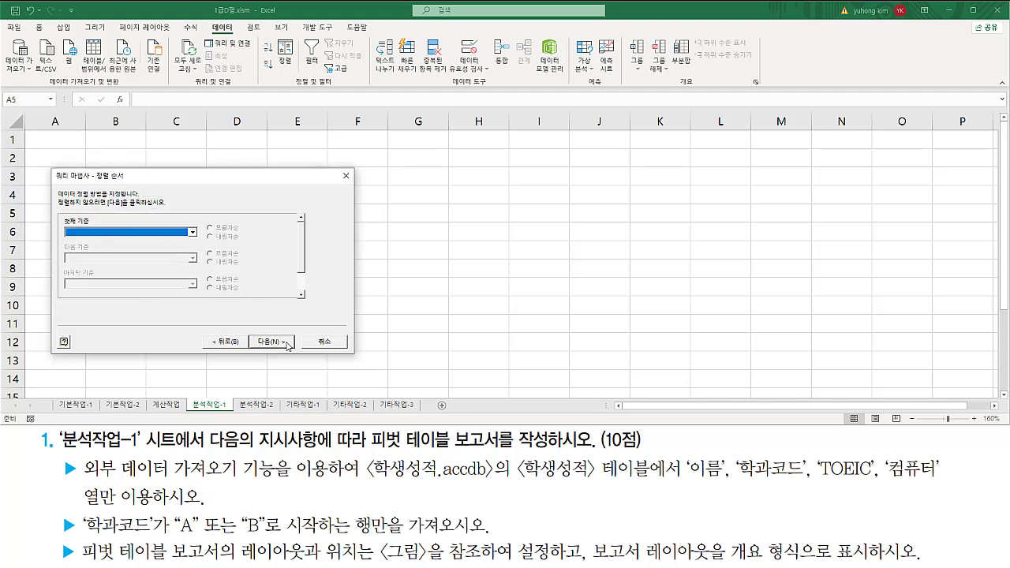
Leave the query unsorted and proceed to the final page of the Query Wizard
drag(92, 182, 125, 183)
drag(254, 331, 289, 351)
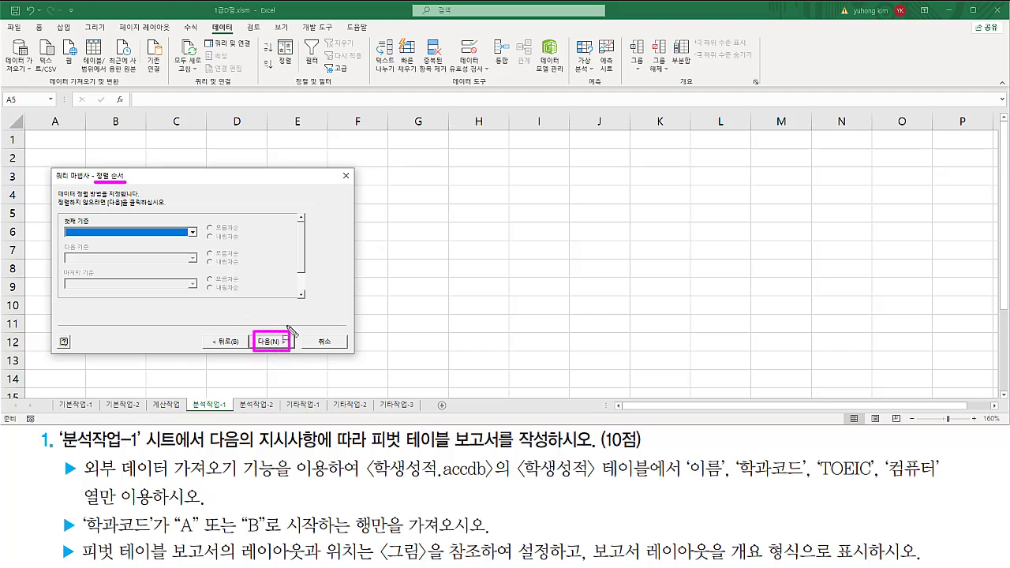
key(Escape)
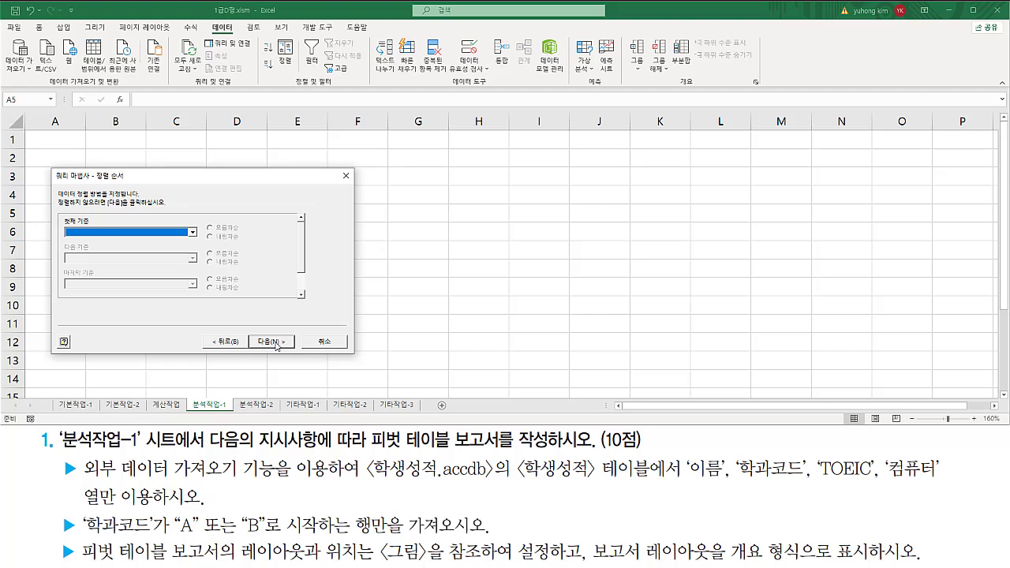
click(271, 342)
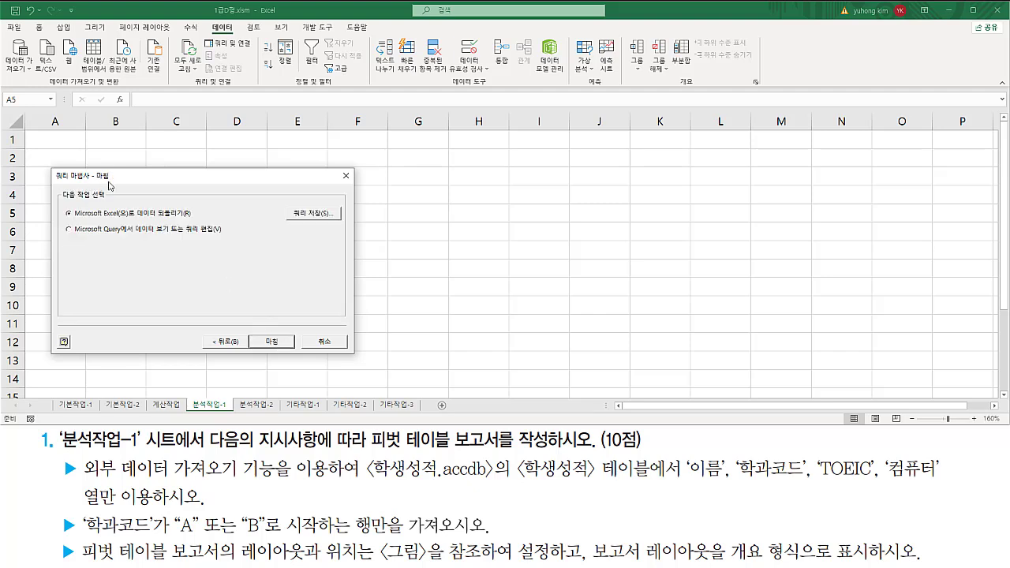
Finish the Query Wizard with the option to return the data to Microsoft Excel
drag(93, 181, 111, 181)
drag(72, 221, 192, 220)
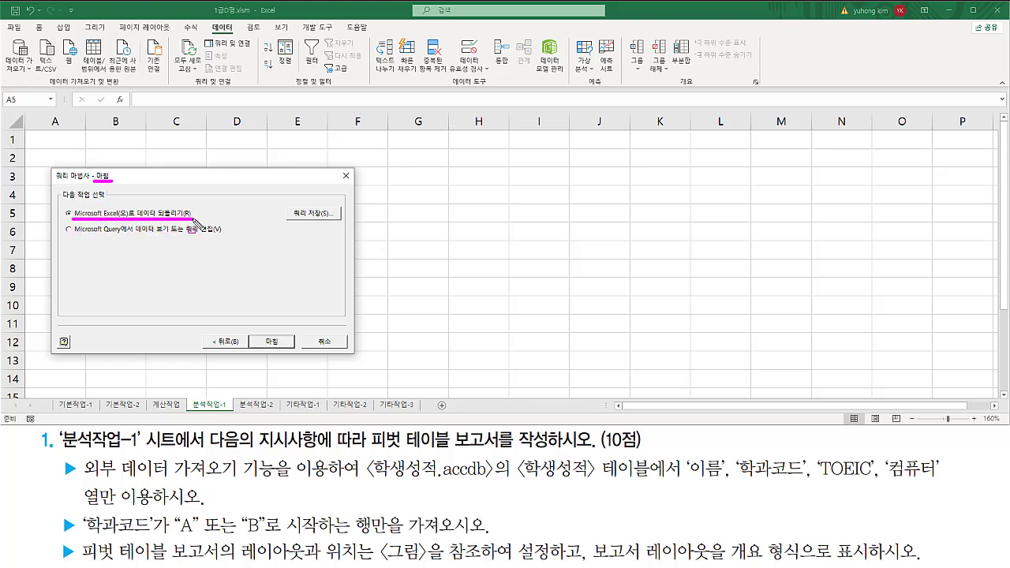
mouse_move(75, 205)
mouse_down()
mouse_move(60, 213)
mouse_move(71, 221)
mouse_move(75, 207)
mouse_up()
drag(261, 334, 282, 348)
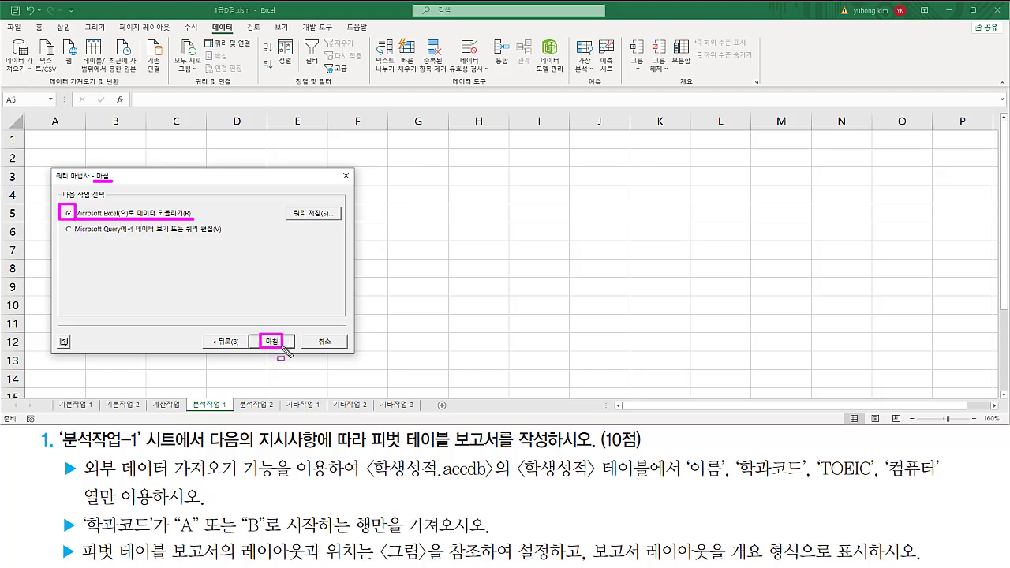
click(272, 341)
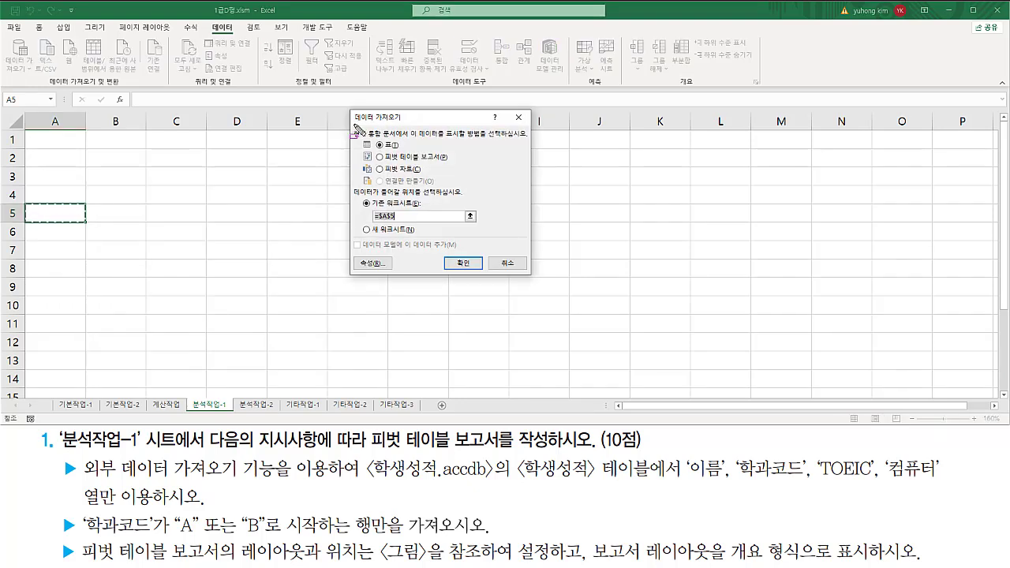
drag(354, 124, 404, 124)
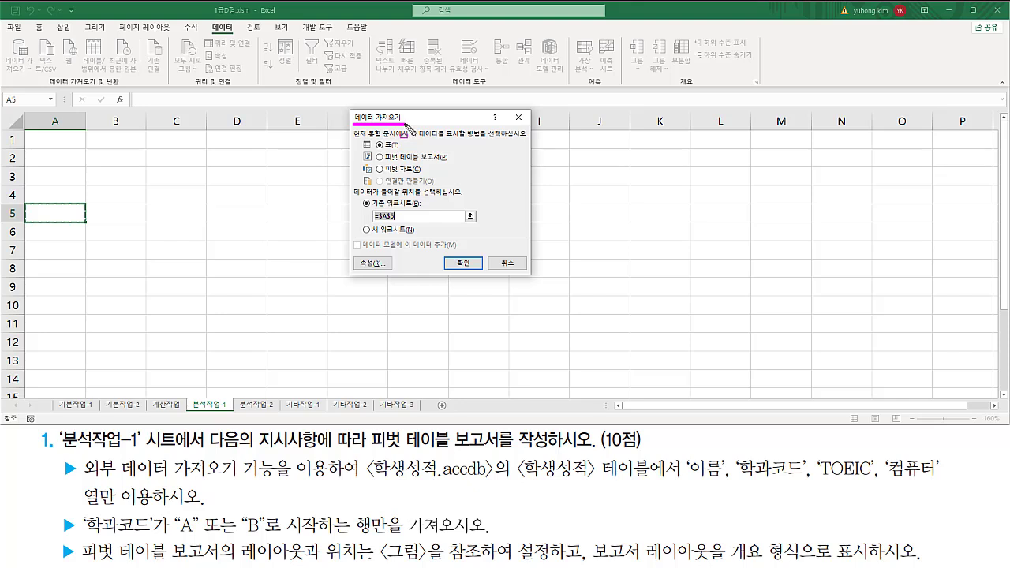
drag(408, 140, 503, 139)
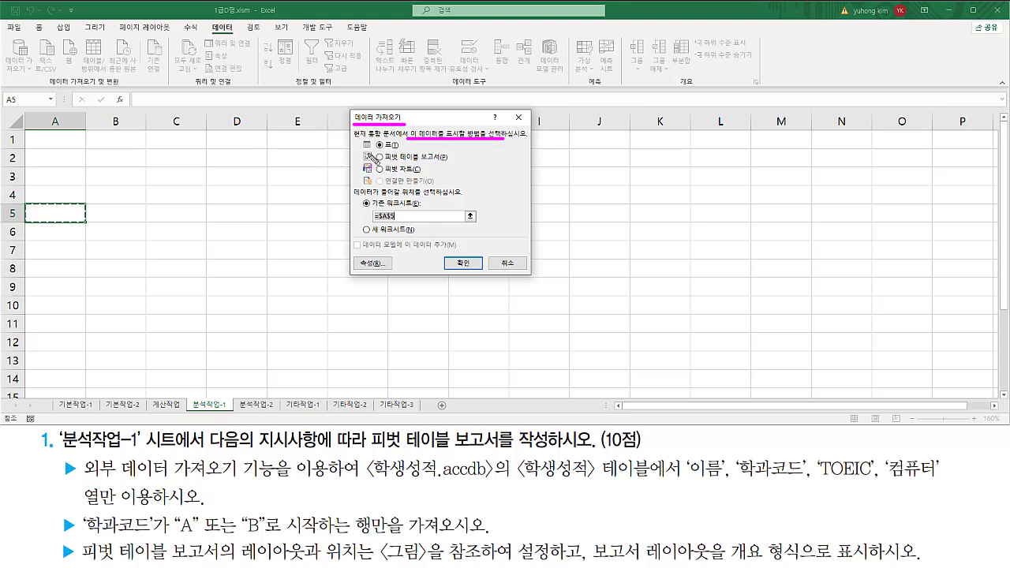
Import the query data as a 피벗 테이블 보고서 into the existing worksheet at cell $A$5
mouse_move(372, 151)
mouse_down()
mouse_move(388, 163)
mouse_move(449, 151)
mouse_move(450, 162)
mouse_up()
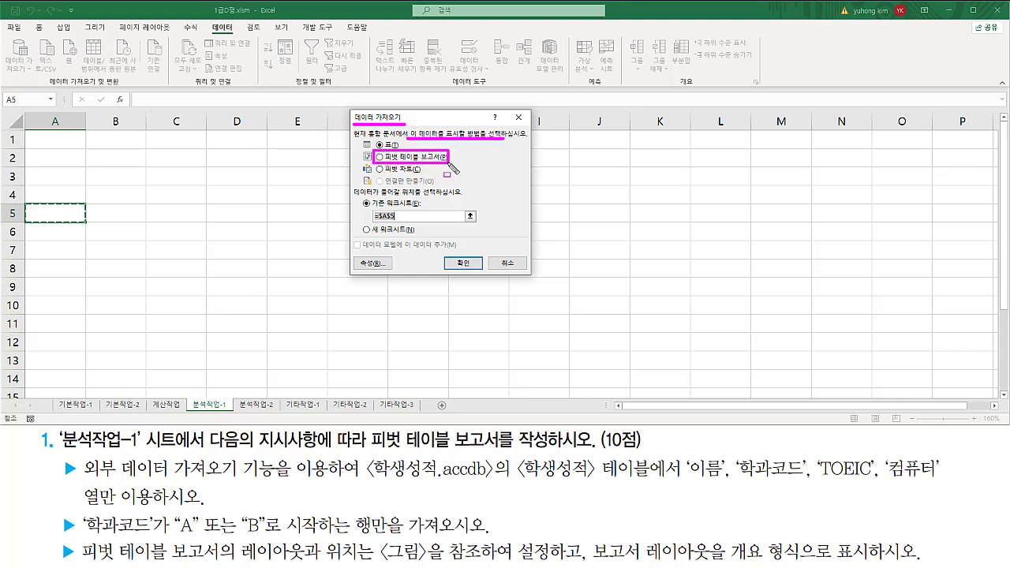
key(Escape)
click(413, 158)
key(ctrl+2)
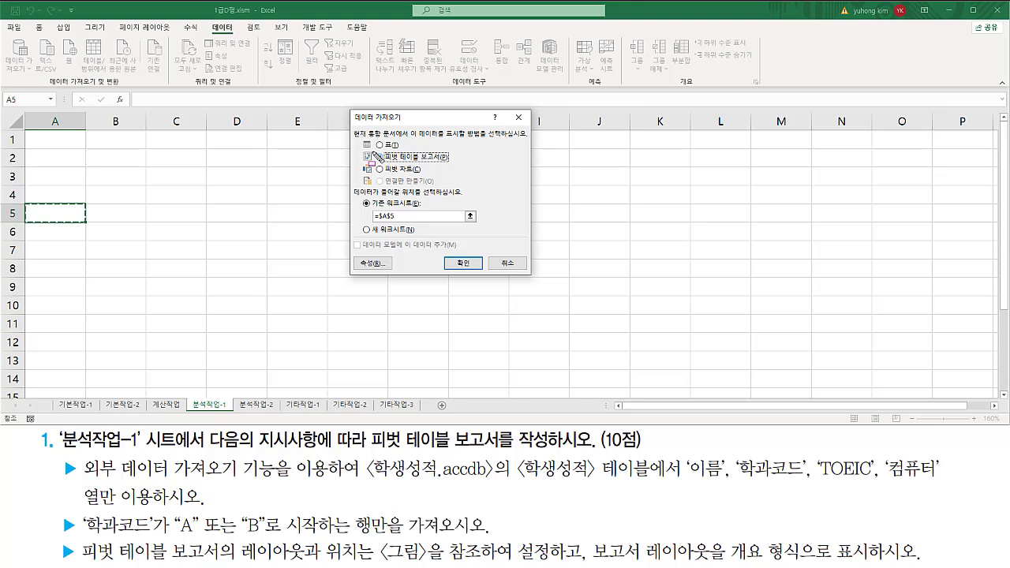
drag(372, 152, 386, 164)
drag(355, 196, 462, 196)
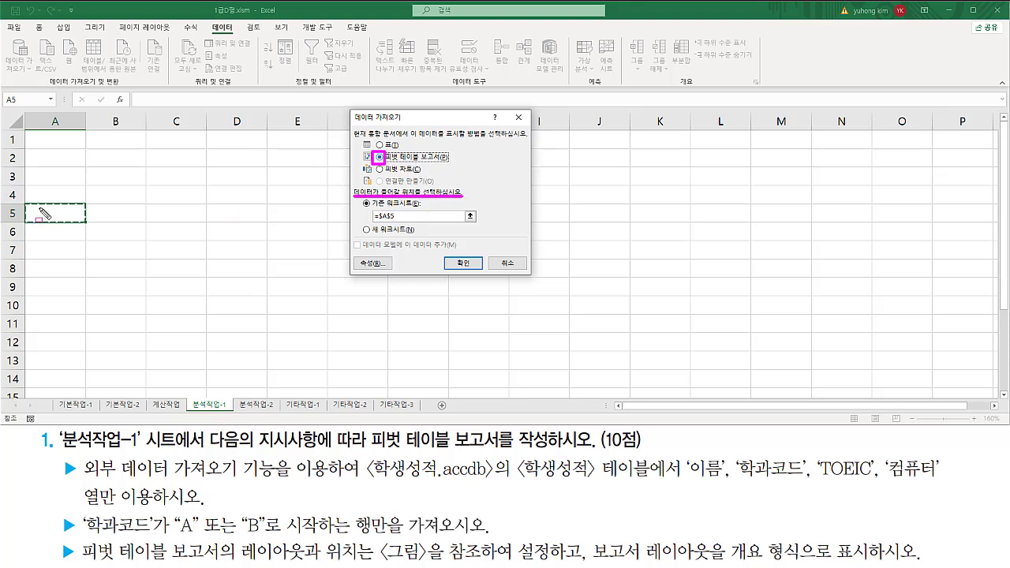
mouse_move(38, 207)
mouse_down()
mouse_move(68, 224)
mouse_move(79, 214)
mouse_up()
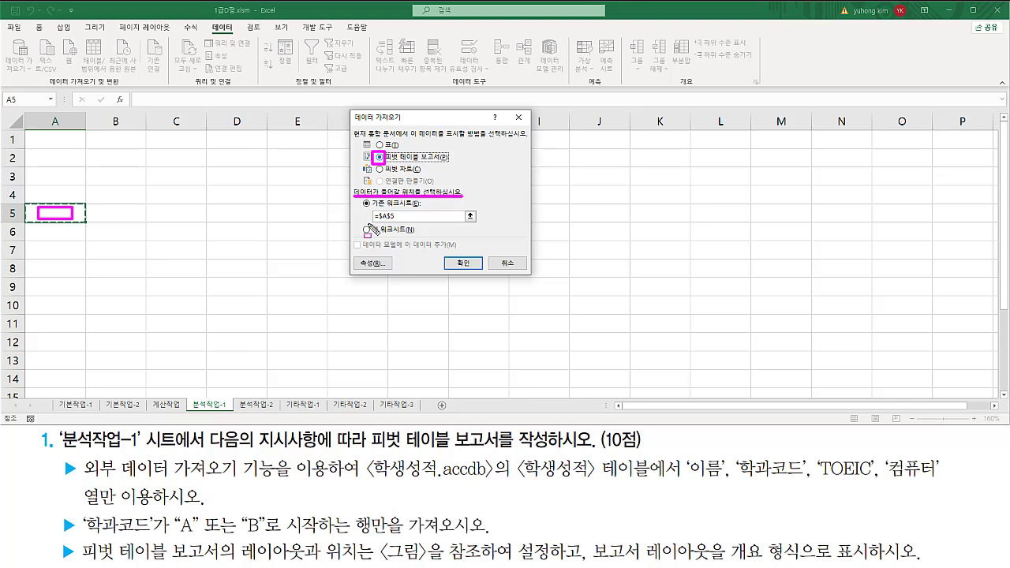
mouse_move(368, 223)
mouse_down()
mouse_move(407, 223)
mouse_move(406, 209)
mouse_up()
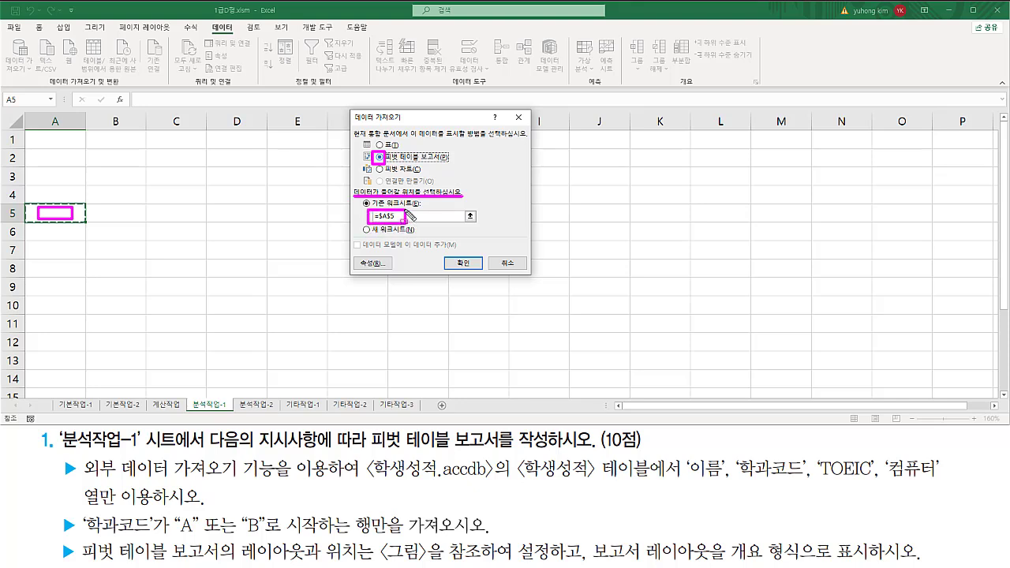
drag(452, 254, 476, 273)
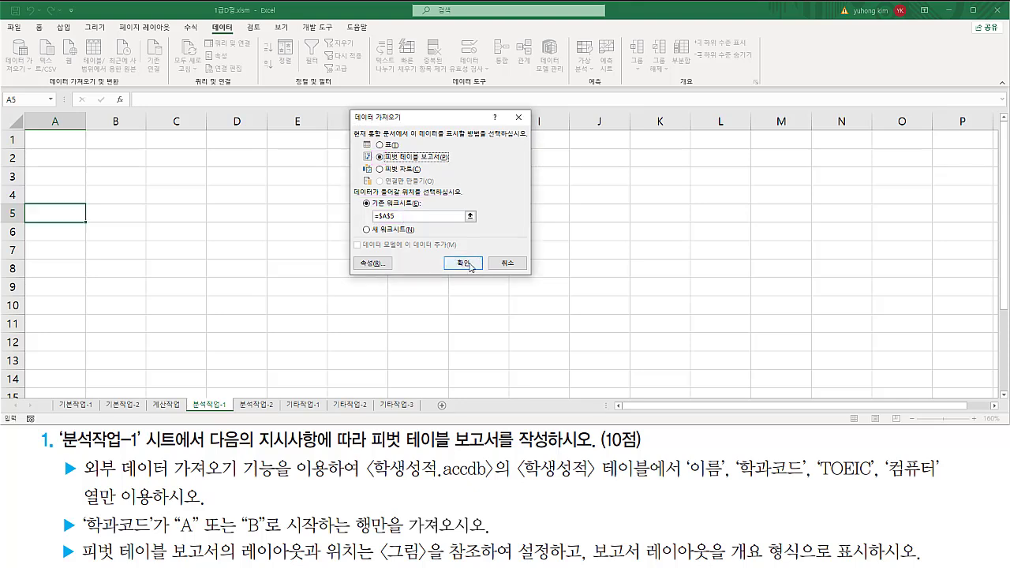
click(465, 263)
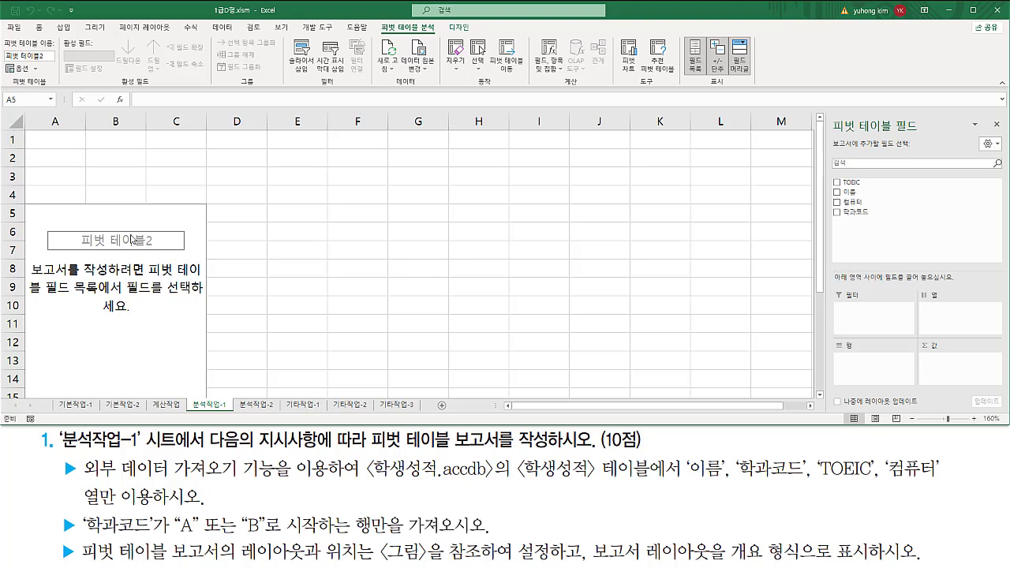
mouse_move(26, 205)
mouse_down()
mouse_move(85, 222)
mouse_move(208, 395)
mouse_up()
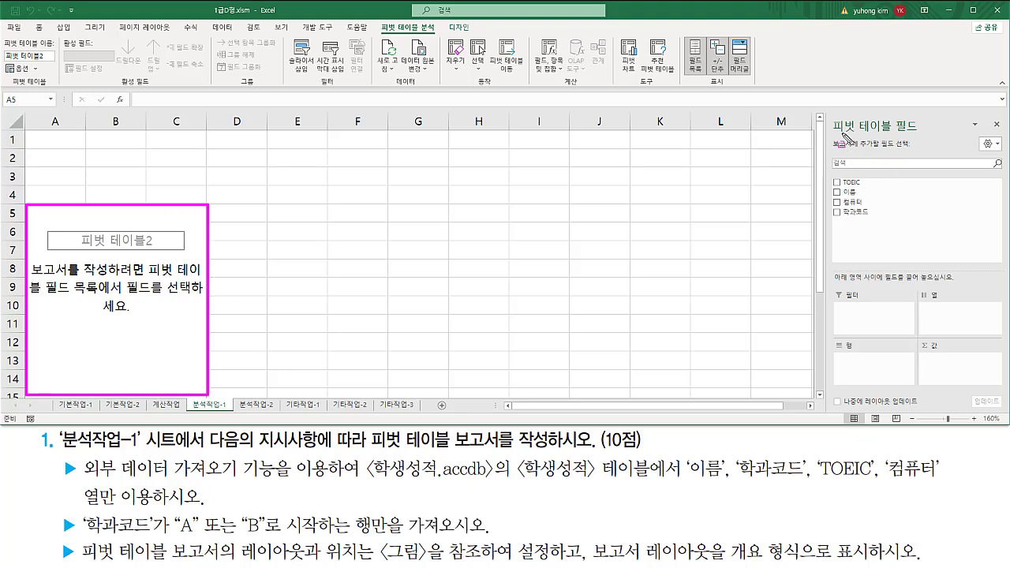
drag(831, 134, 919, 135)
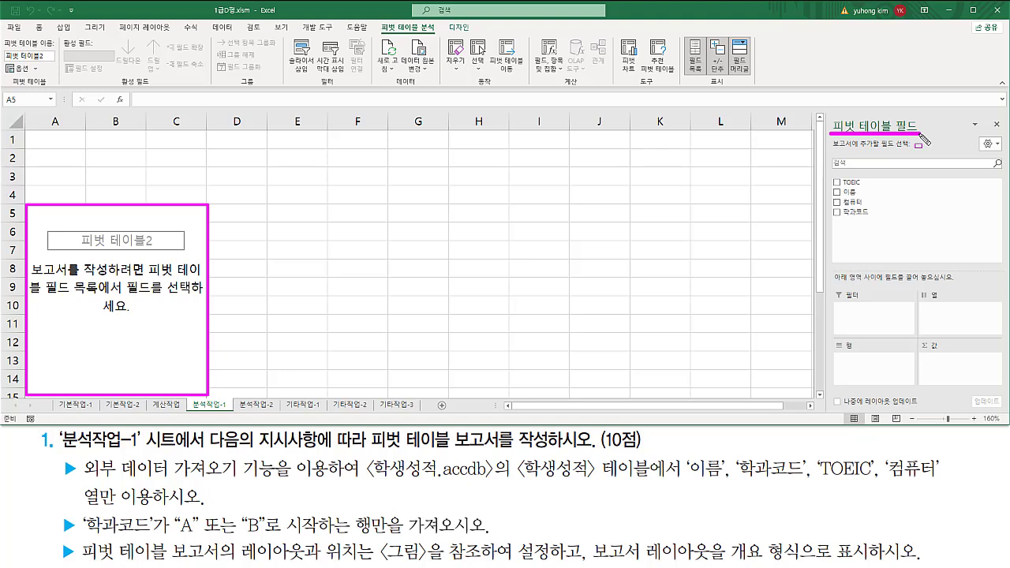
drag(828, 175, 853, 219)
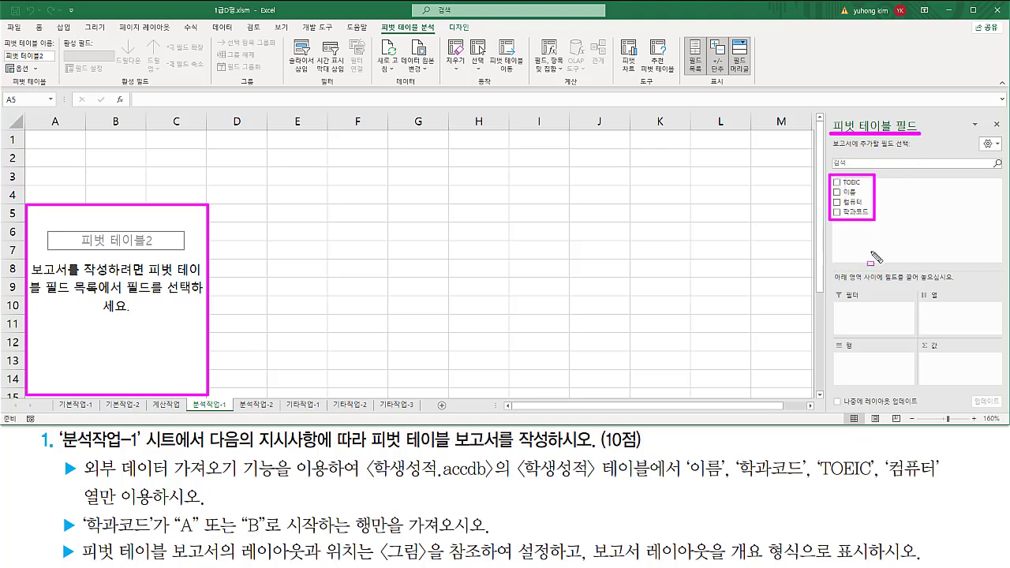
mouse_move(833, 291)
mouse_down()
mouse_move(836, 312)
mouse_move(1003, 389)
mouse_up()
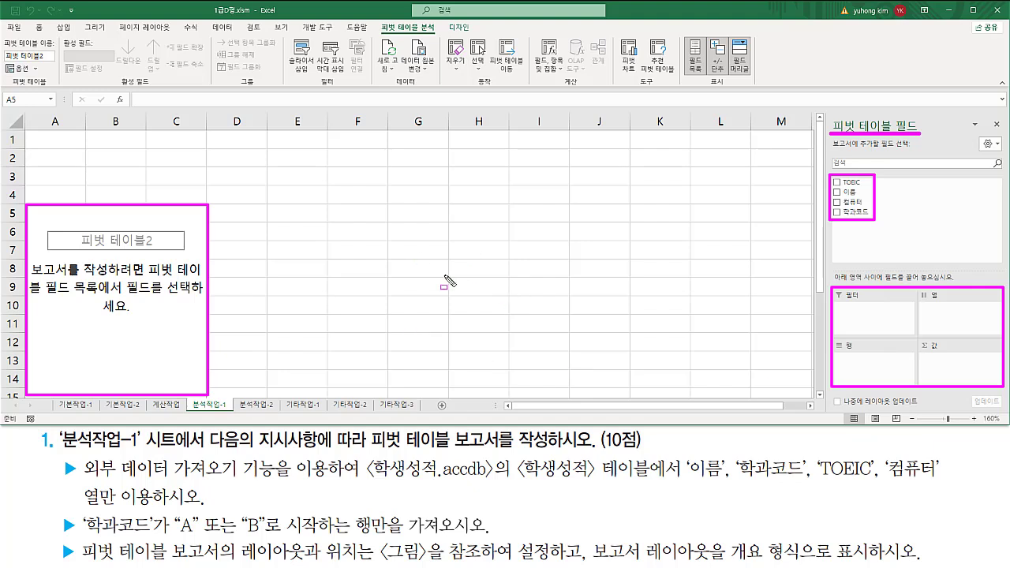
key(Escape)
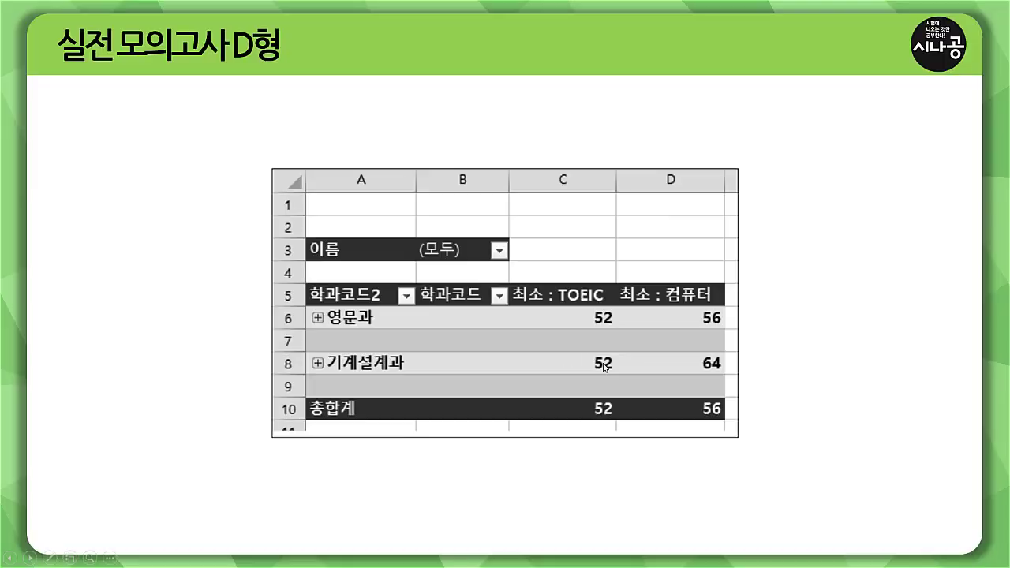
mouse_move(550, 307)
mouse_down()
mouse_move(613, 291)
mouse_move(550, 285)
mouse_up()
mouse_move(701, 294)
mouse_down()
mouse_move(663, 295)
mouse_move(717, 313)
mouse_up()
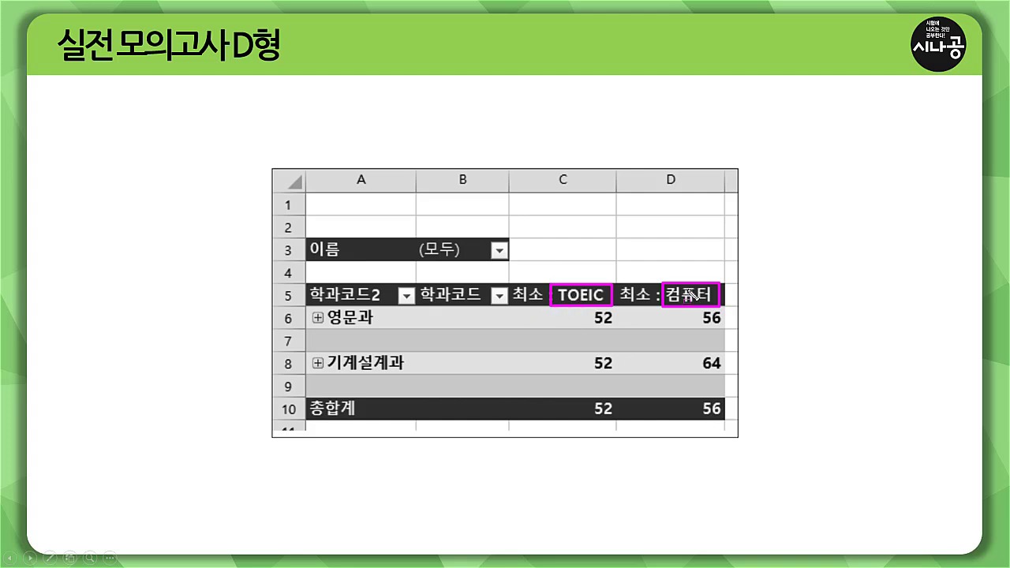
drag(524, 308, 724, 398)
mouse_move(414, 294)
mouse_down()
mouse_move(496, 300)
mouse_move(492, 309)
mouse_up()
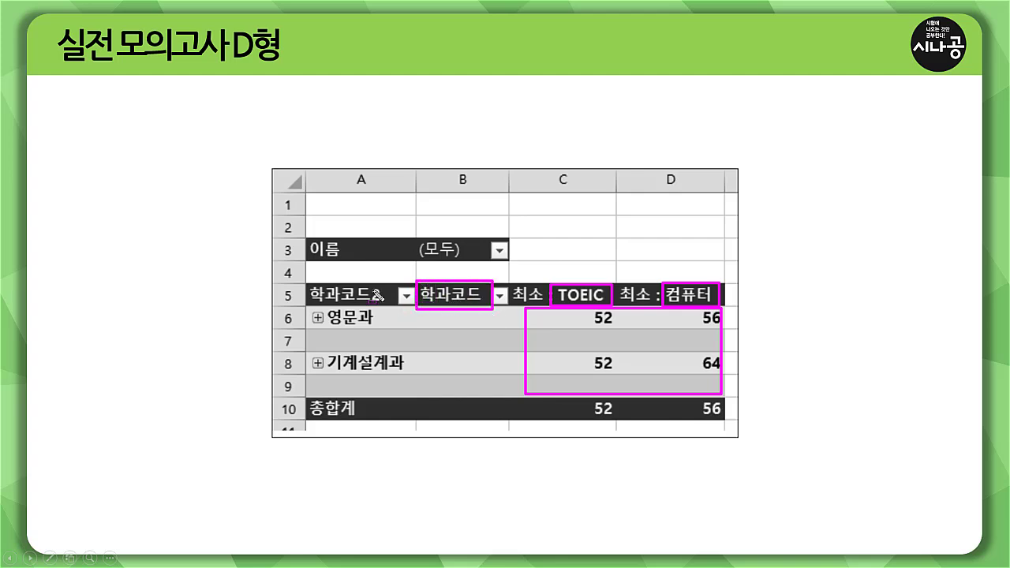
mouse_move(309, 251)
mouse_down()
mouse_move(308, 235)
mouse_move(371, 265)
mouse_up()
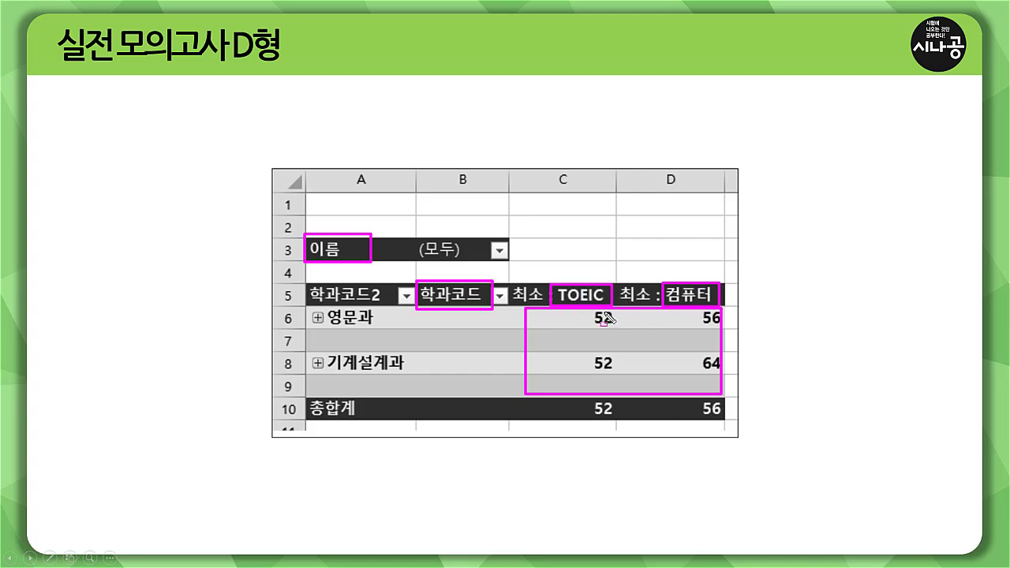
drag(603, 316, 603, 391)
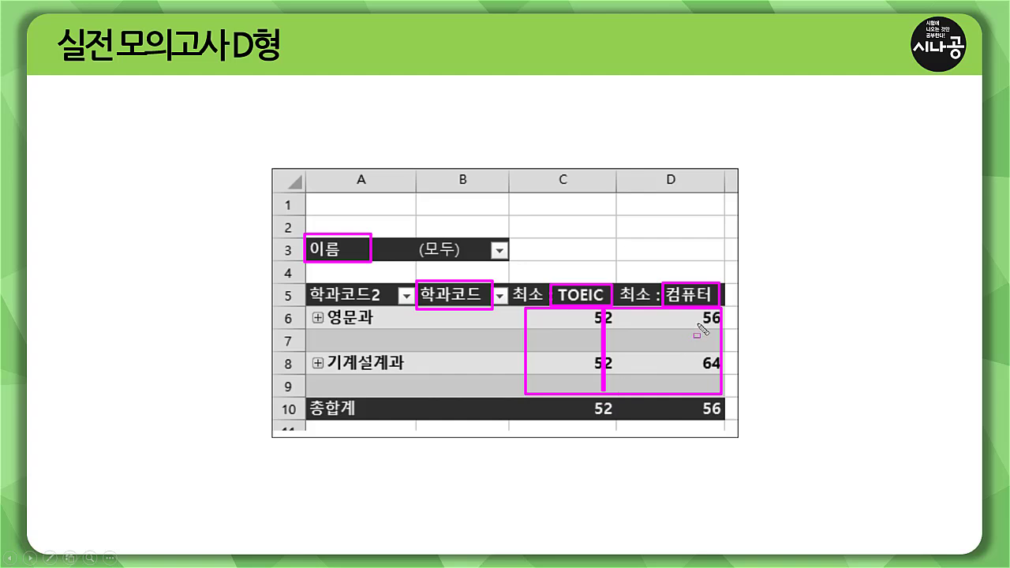
drag(708, 314, 710, 390)
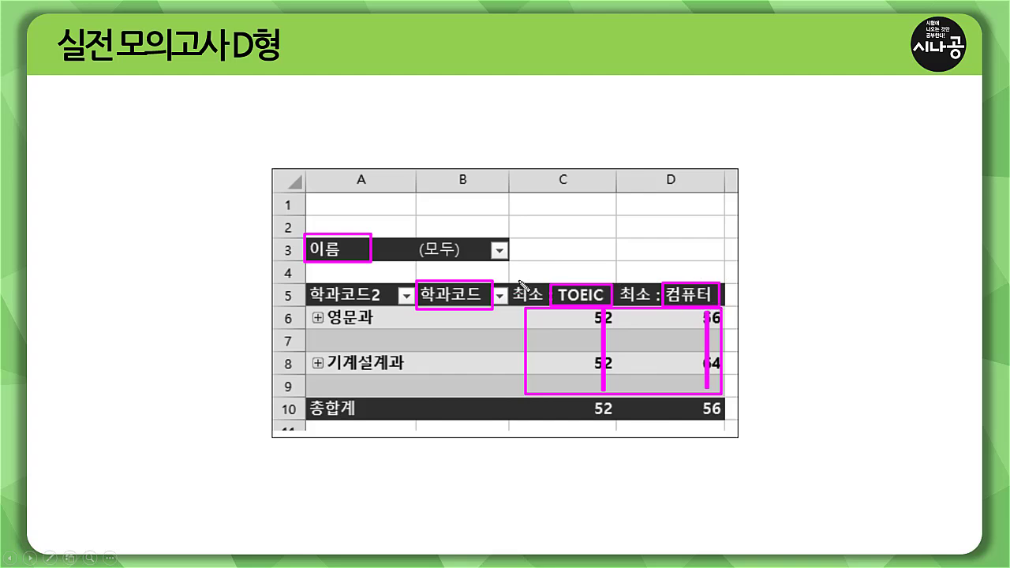
drag(520, 281, 557, 257)
drag(628, 274, 650, 263)
drag(511, 255, 517, 253)
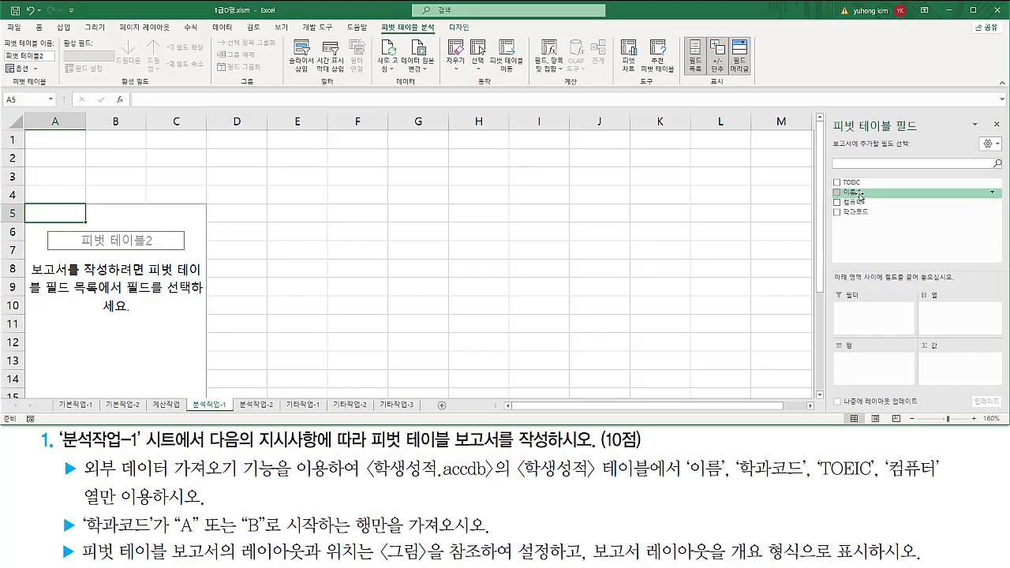
Lay out the pivot table with 이름 as the filter, 학과코드 as rows, and TOEIC and 컴퓨터 as values
drag(860, 197, 871, 320)
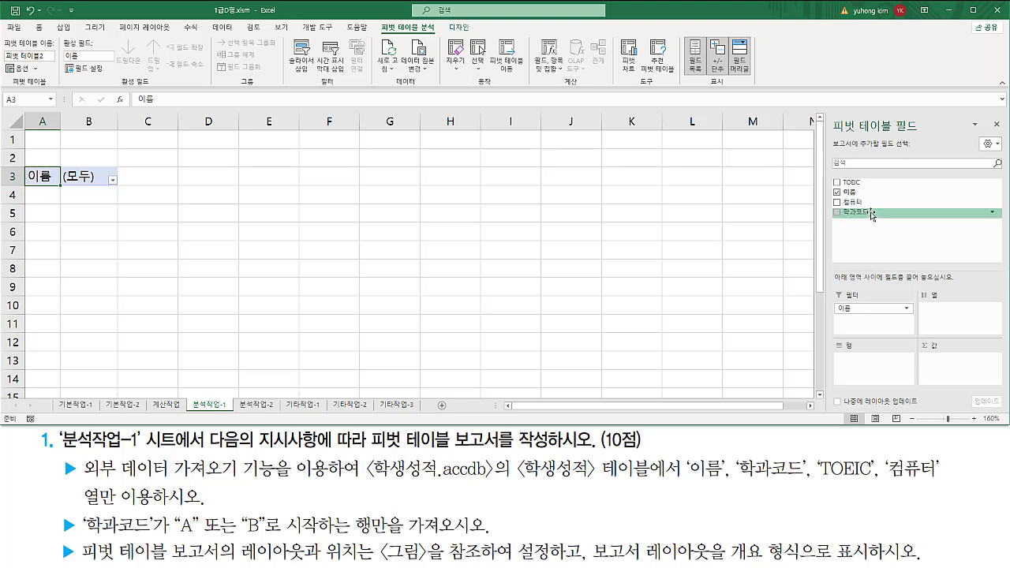
drag(872, 215, 877, 363)
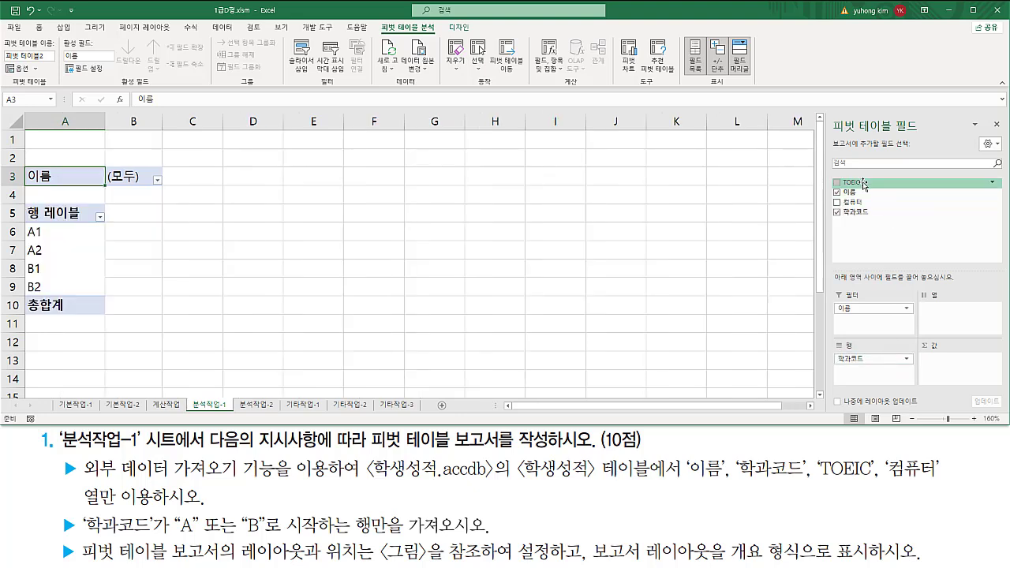
drag(864, 186, 950, 368)
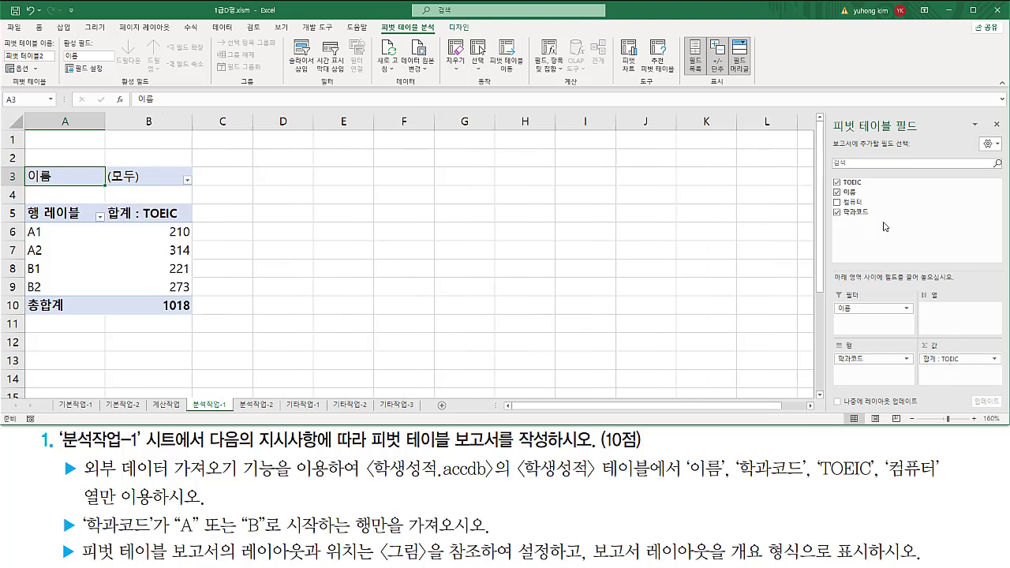
drag(860, 205, 949, 363)
mouse_move(949, 371)
mouse_down()
mouse_move(921, 352)
mouse_move(939, 377)
mouse_move(1003, 382)
mouse_up()
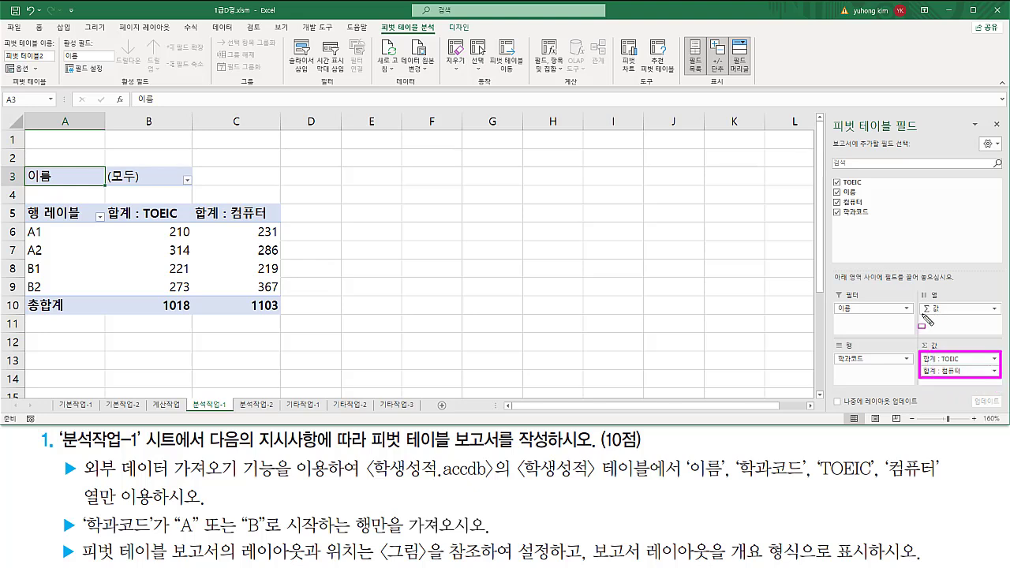
drag(921, 314, 942, 314)
mouse_move(917, 287)
mouse_down()
mouse_move(932, 335)
mouse_move(1004, 337)
mouse_up()
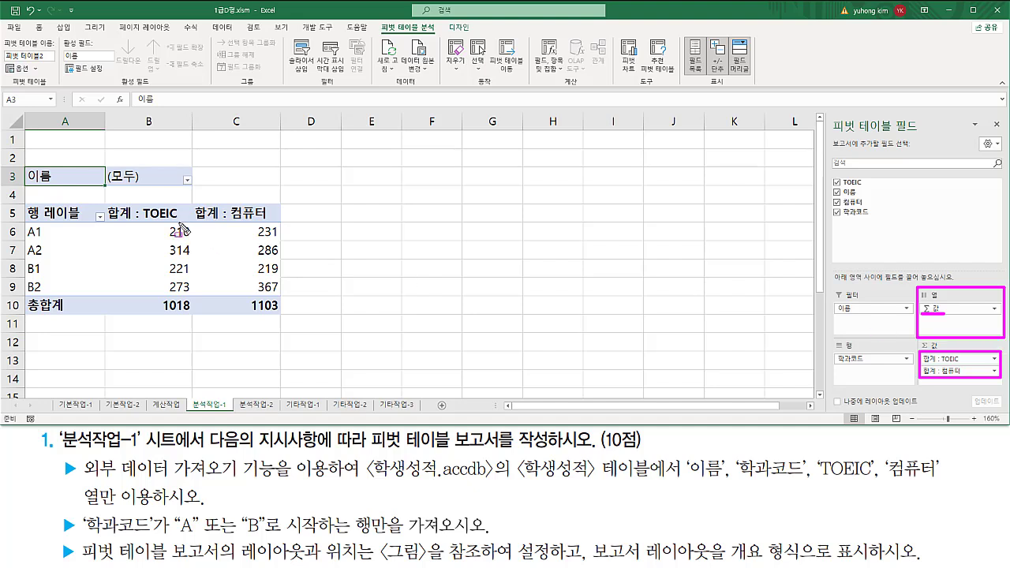
drag(181, 224, 180, 294)
drag(265, 224, 266, 297)
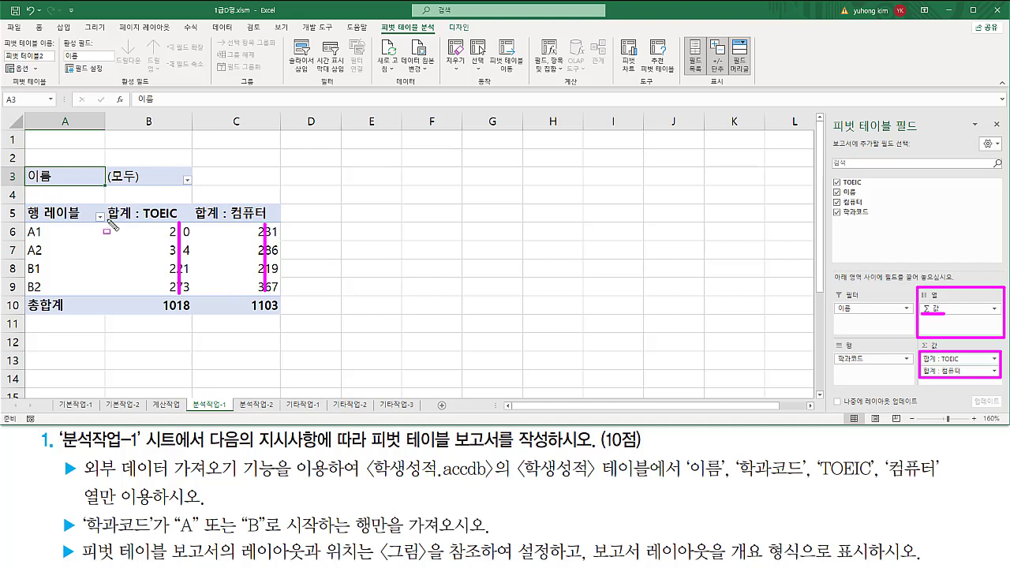
drag(108, 221, 132, 219)
drag(196, 220, 218, 221)
key(Escape)
Summarize the TOEIC value field by 최소값 instead of the sum
click(167, 233)
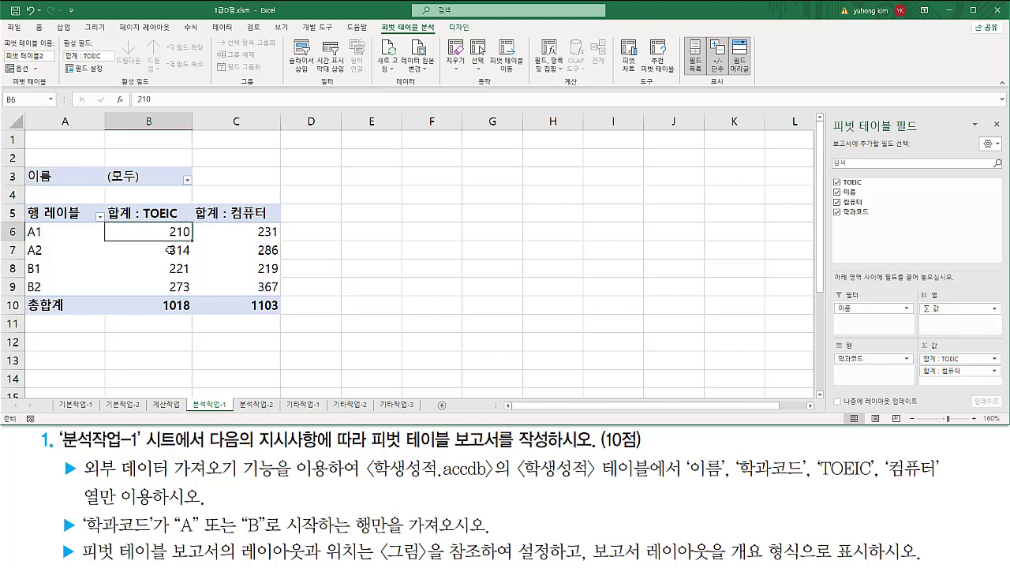
click(169, 251)
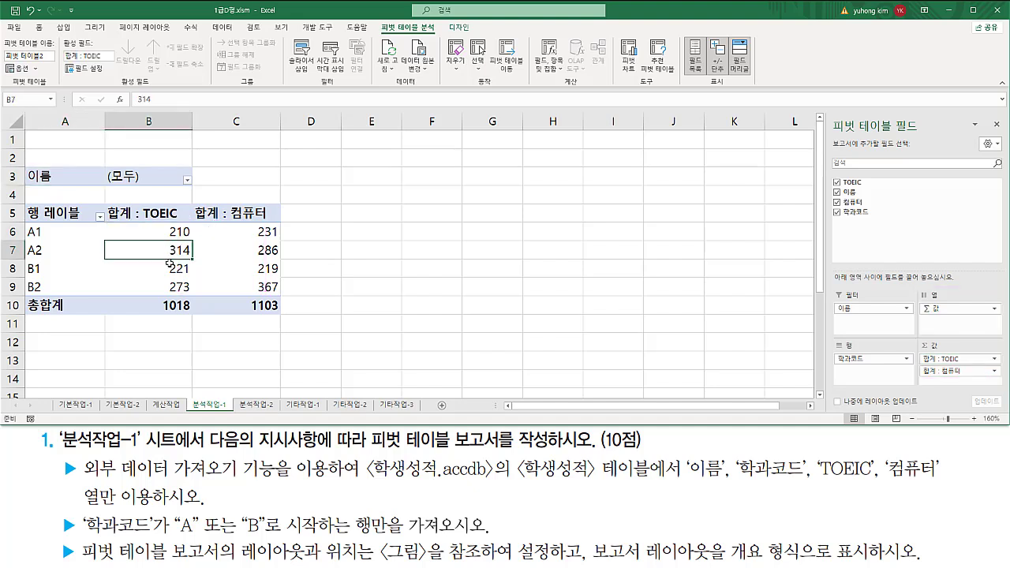
right_click(128, 250)
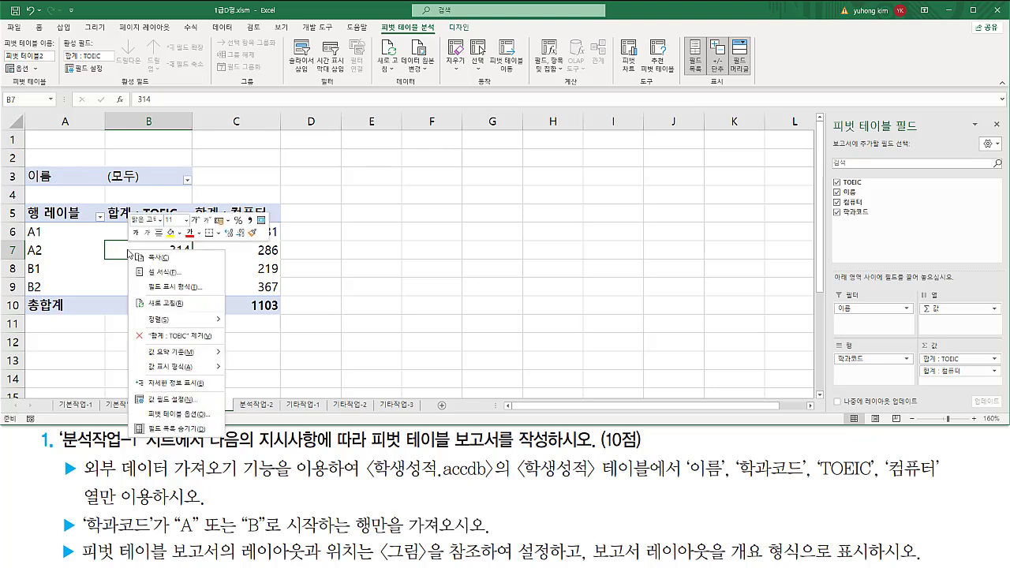
mouse_move(175, 357)
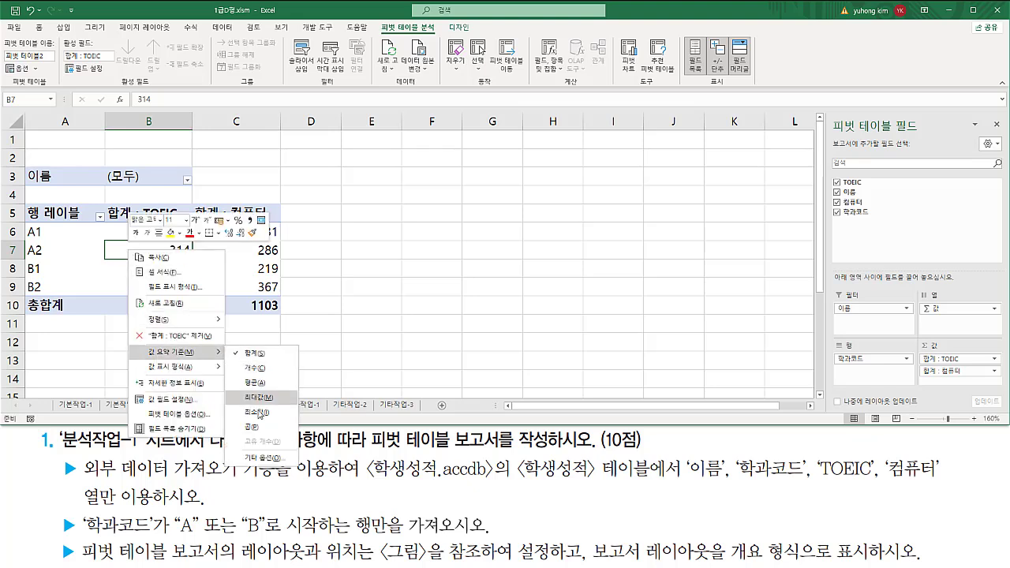
click(256, 412)
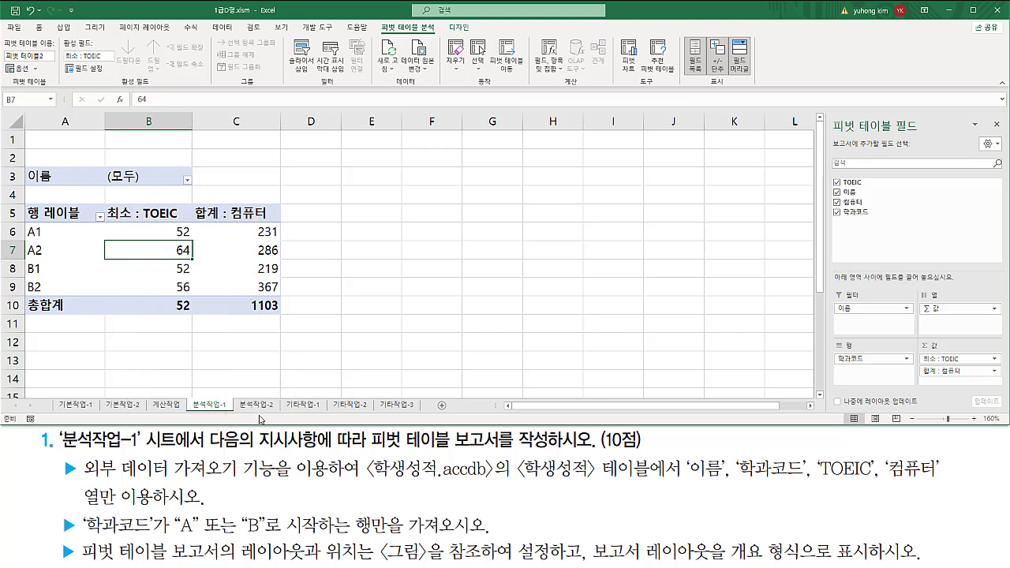
Change the summary function of the 컴퓨터 value field to 최소값
click(250, 256)
click(260, 233)
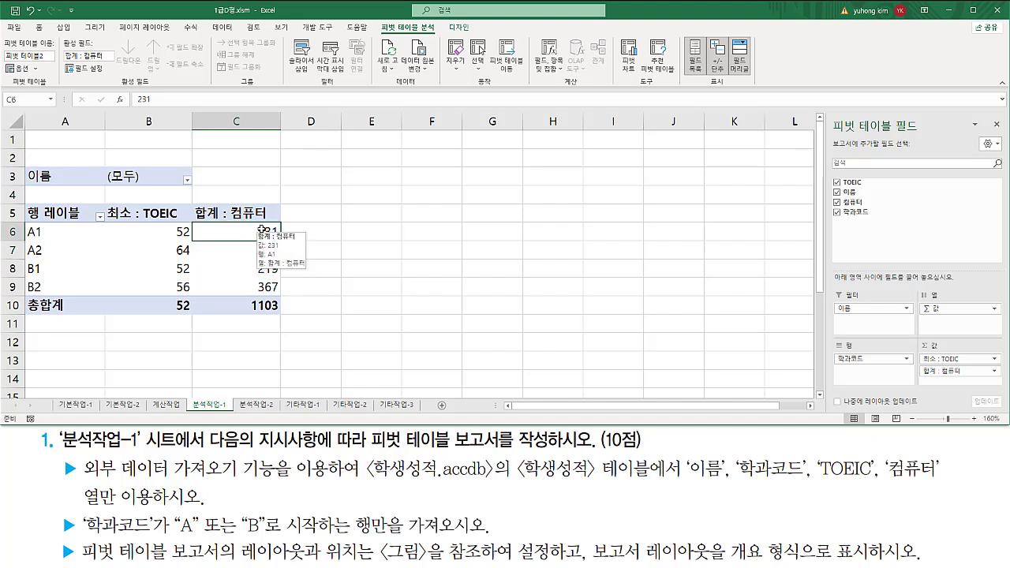
right_click(261, 230)
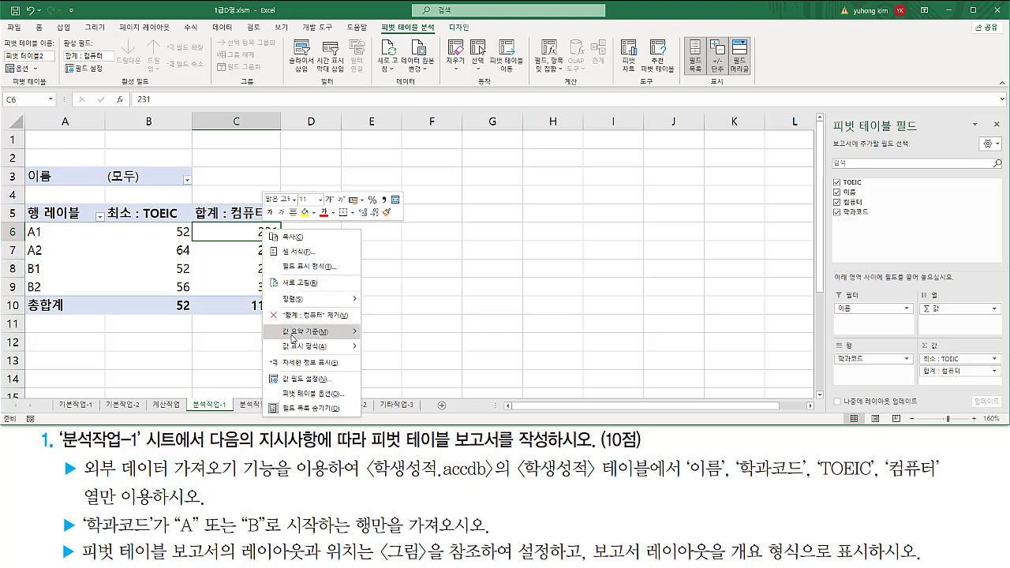
mouse_move(293, 338)
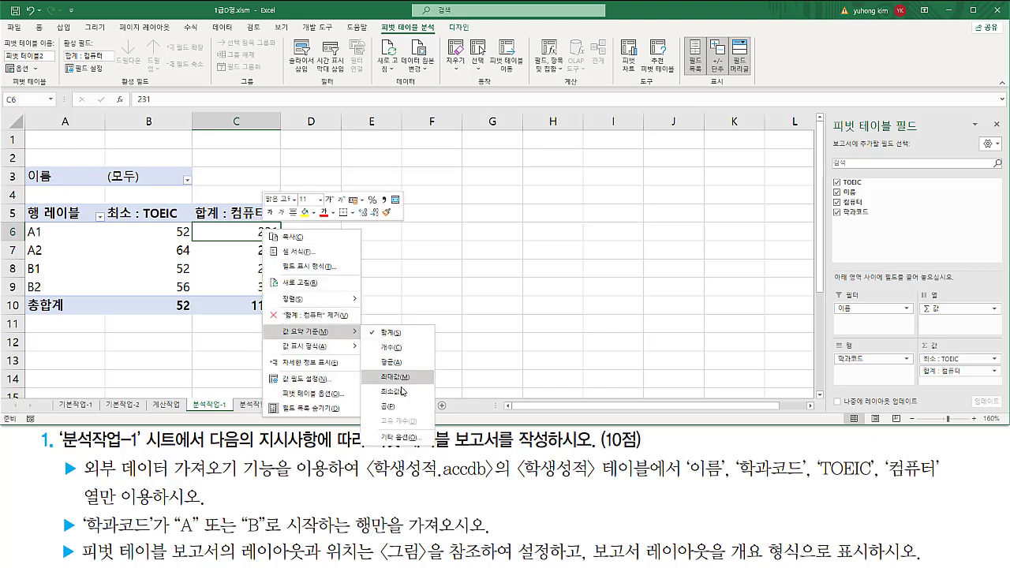
click(398, 394)
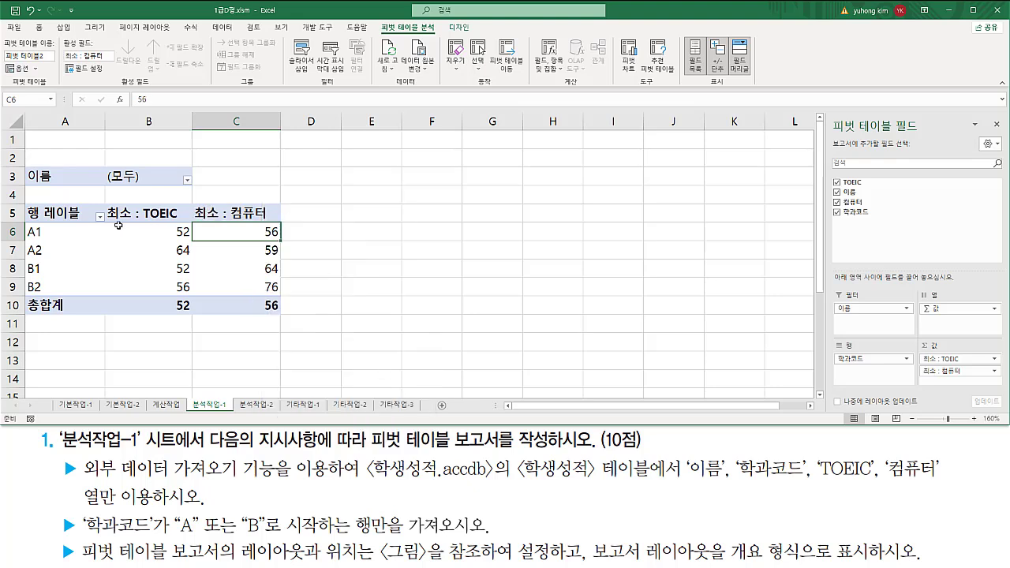
mouse_move(105, 221)
mouse_down()
mouse_move(278, 221)
mouse_move(282, 202)
mouse_up()
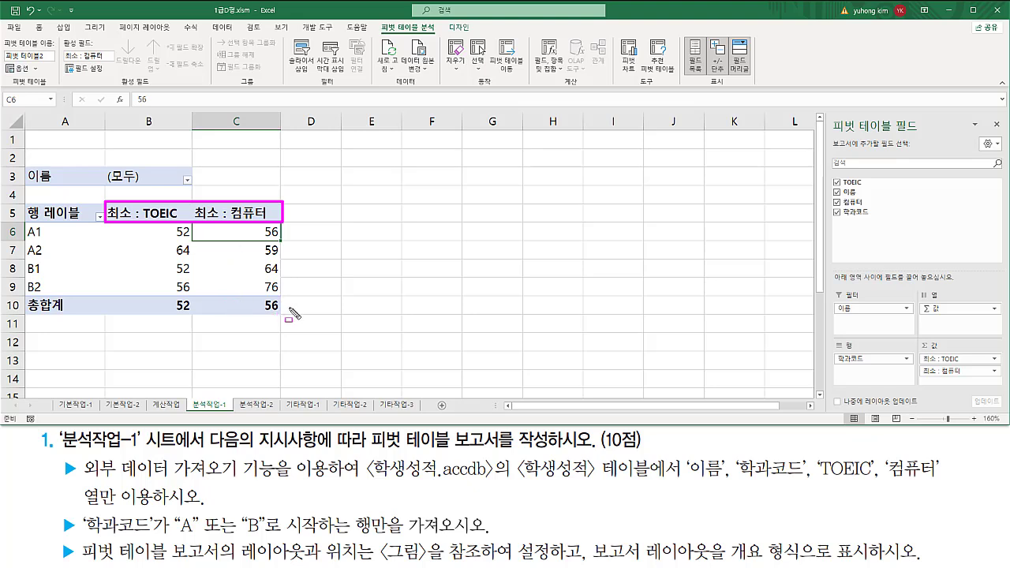
mouse_move(236, 561)
mouse_down()
mouse_move(364, 562)
mouse_move(383, 539)
mouse_move(555, 562)
mouse_move(870, 562)
mouse_move(728, 537)
mouse_up()
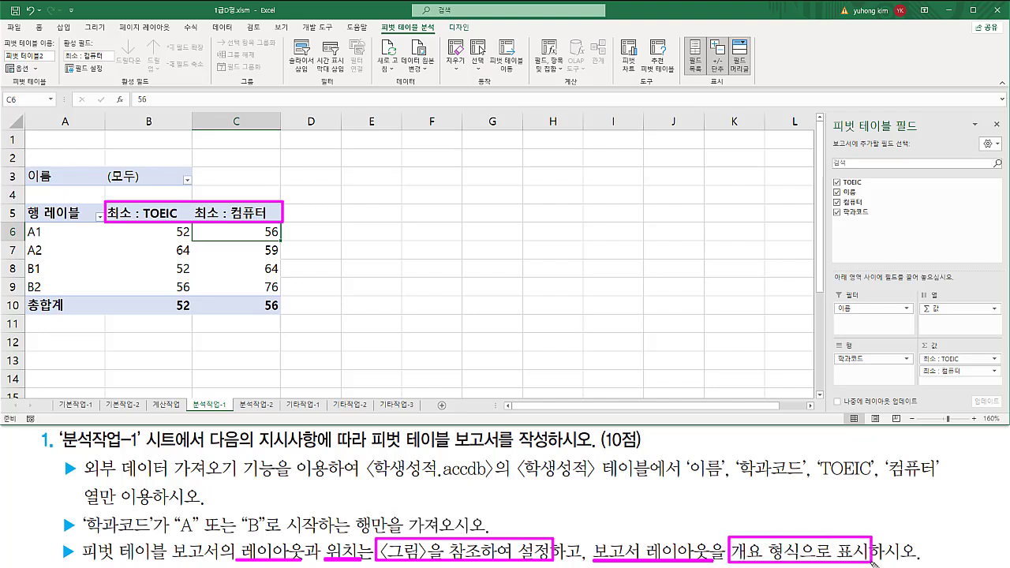
Switch the pivot table's report layout to 개요 형식으로 표시
key(Escape)
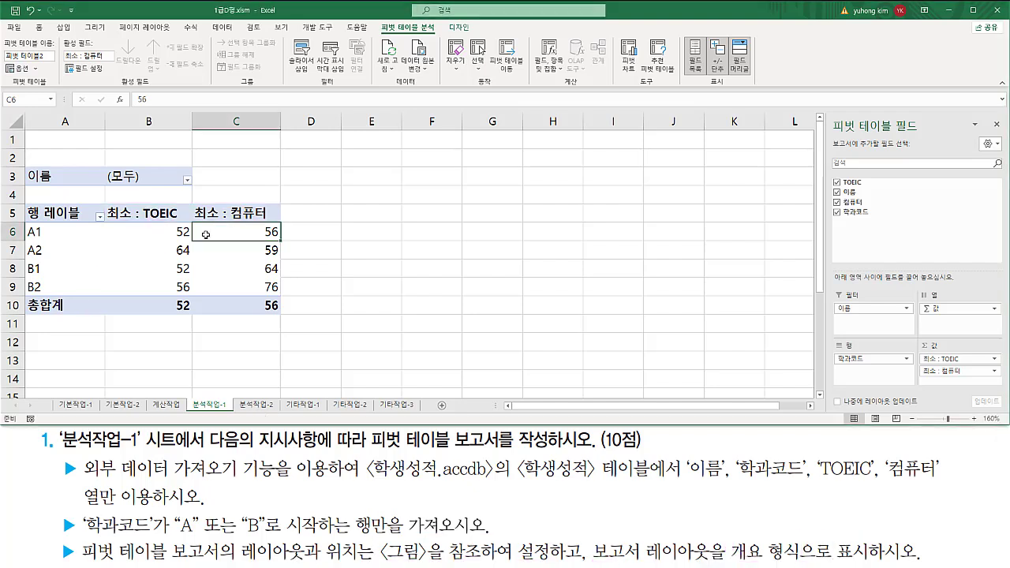
click(156, 234)
click(152, 269)
click(205, 257)
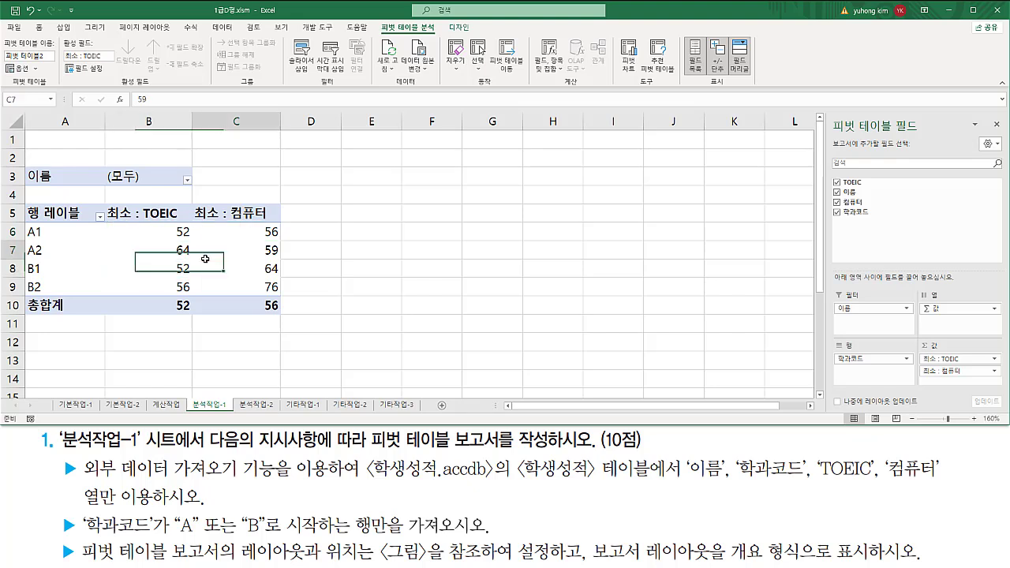
click(458, 27)
drag(442, 21, 477, 35)
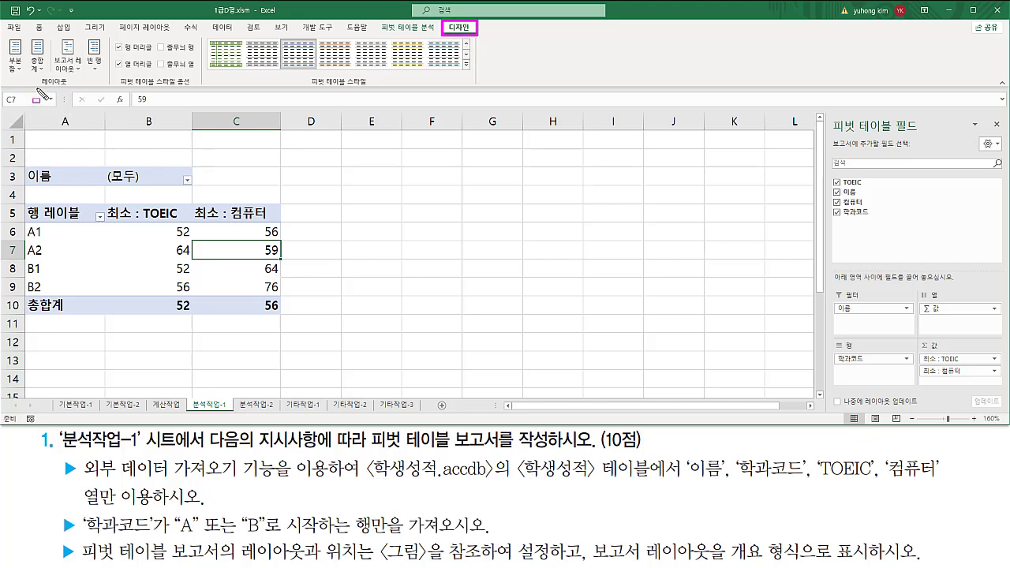
drag(36, 86, 76, 88)
mouse_move(51, 36)
mouse_down()
mouse_move(63, 77)
mouse_move(82, 77)
mouse_up()
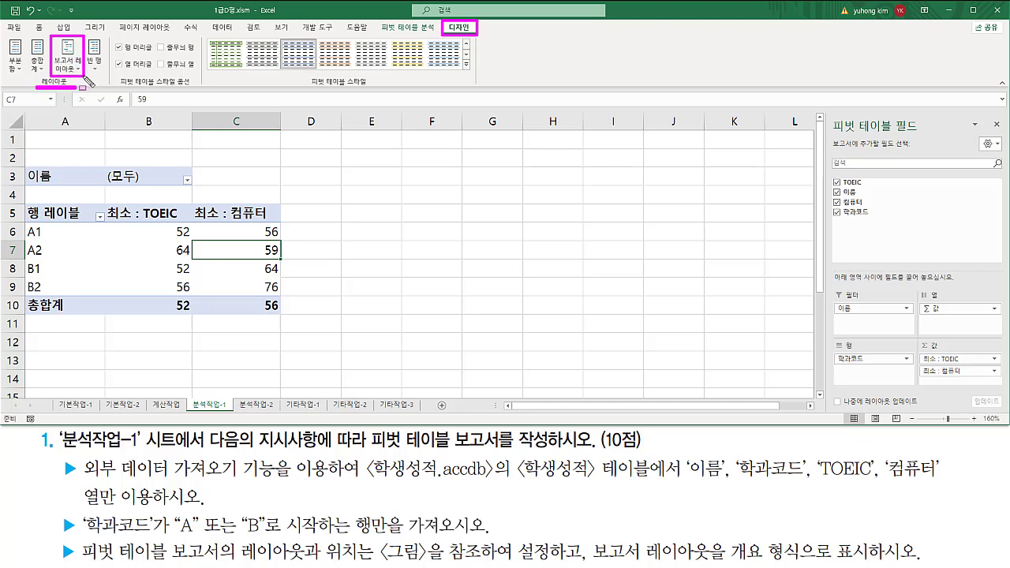
key(Escape)
click(69, 70)
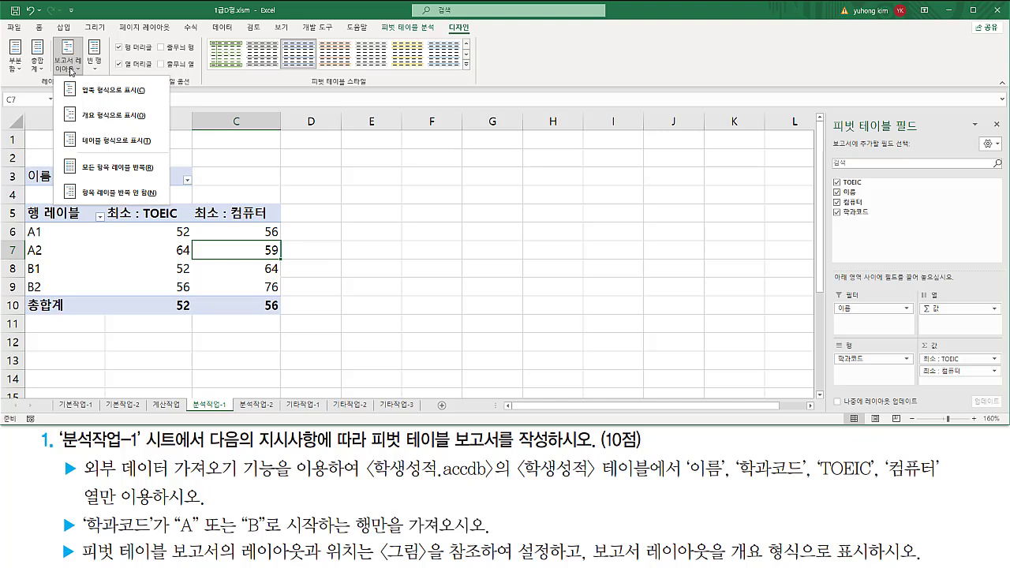
click(74, 116)
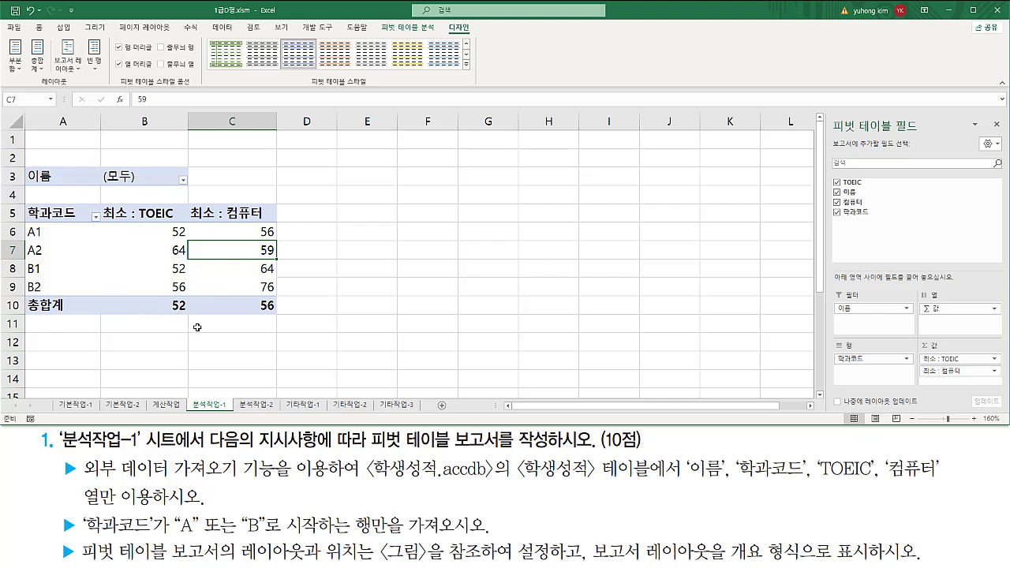
mouse_move(59, 456)
mouse_down()
mouse_move(76, 529)
mouse_move(946, 560)
mouse_up()
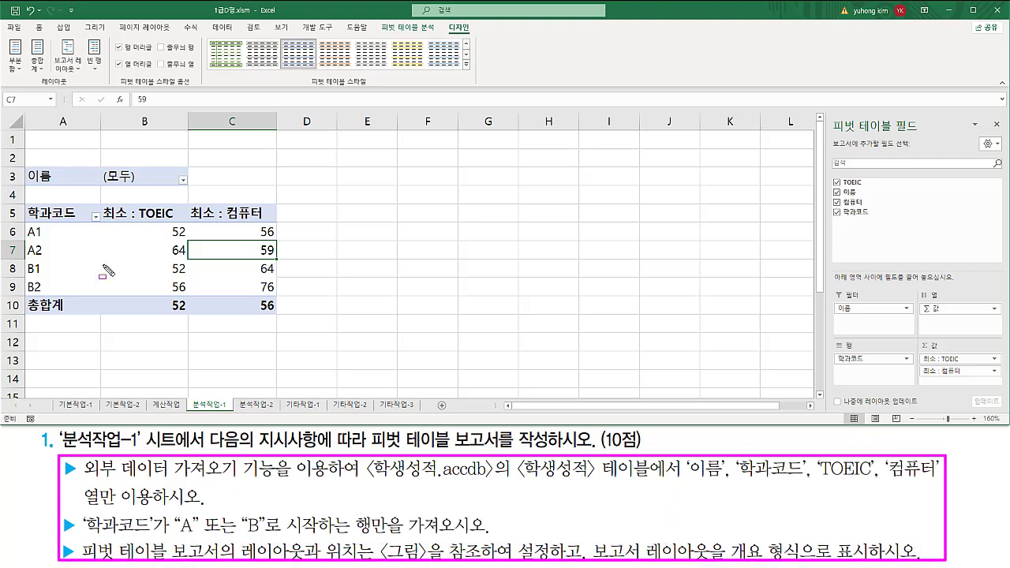
key(Escape)
click(211, 248)
mouse_move(225, 278)
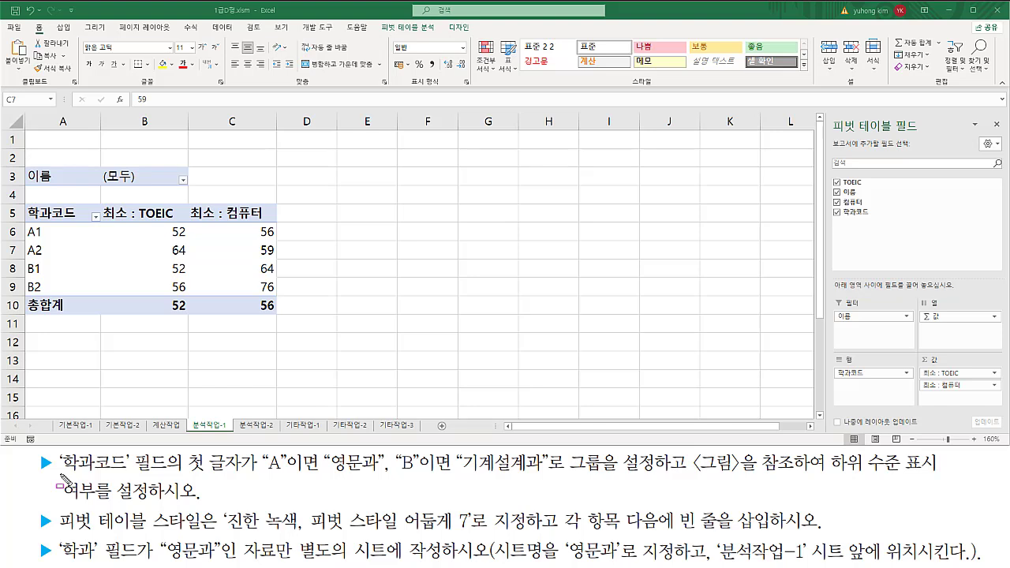
mouse_move(62, 477)
mouse_down()
mouse_move(124, 474)
mouse_move(132, 451)
mouse_up()
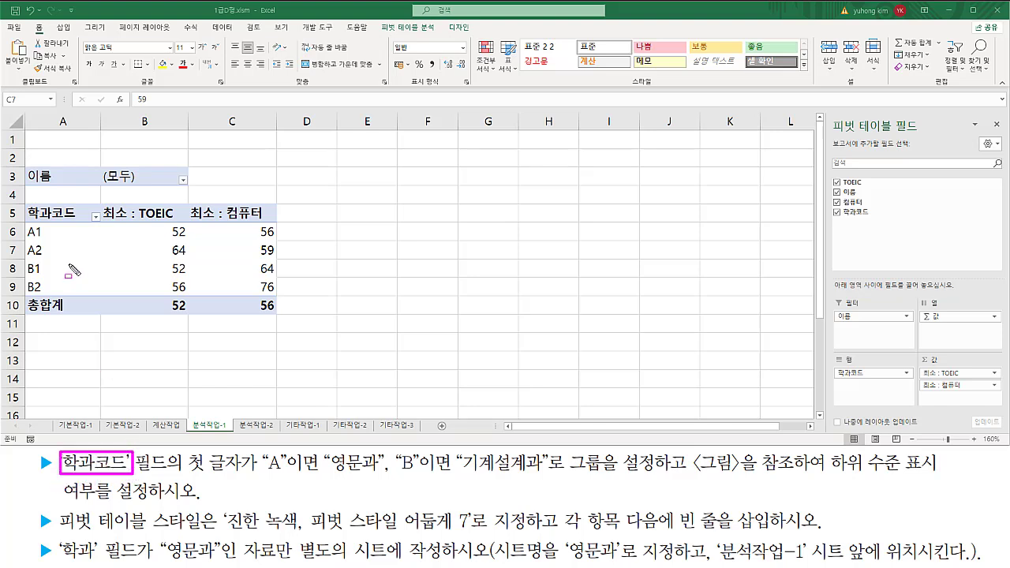
drag(27, 204, 84, 222)
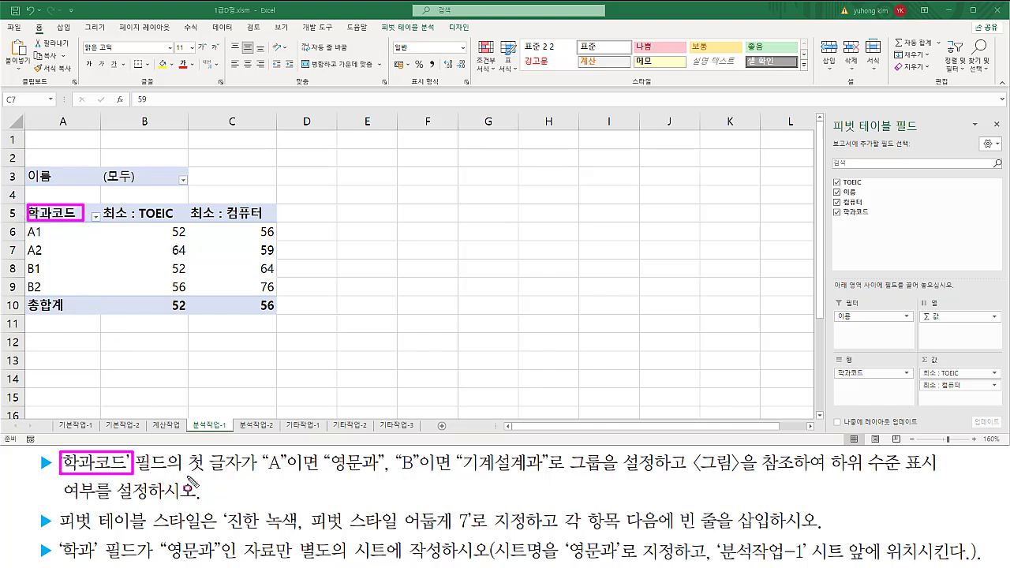
mouse_move(188, 474)
mouse_down()
mouse_move(243, 475)
mouse_move(288, 450)
mouse_move(298, 475)
mouse_move(661, 475)
mouse_move(663, 450)
mouse_move(663, 488)
mouse_up()
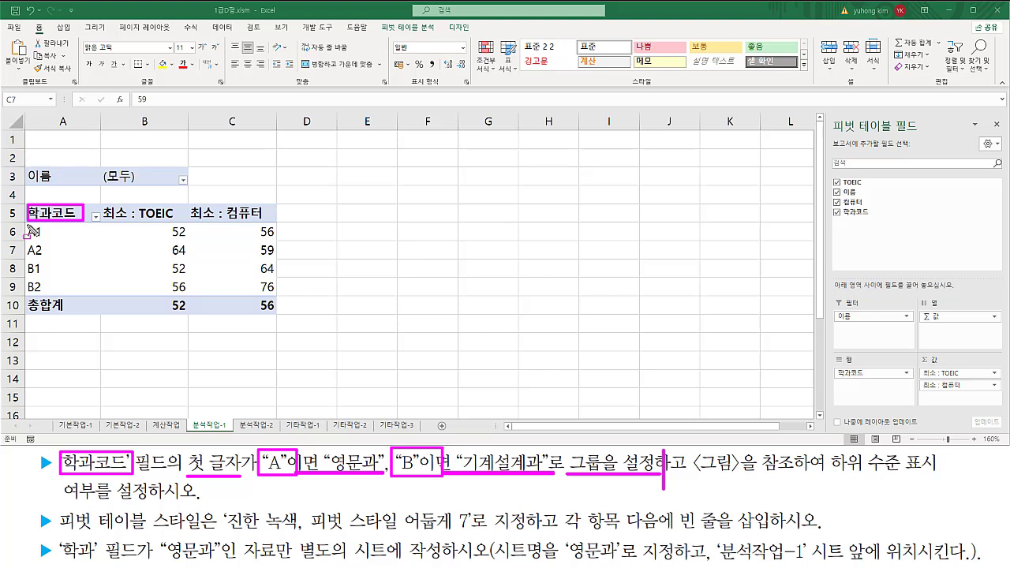
mouse_move(28, 224)
mouse_down()
mouse_move(31, 257)
mouse_move(45, 257)
mouse_move(29, 261)
mouse_move(32, 297)
mouse_move(48, 292)
mouse_up()
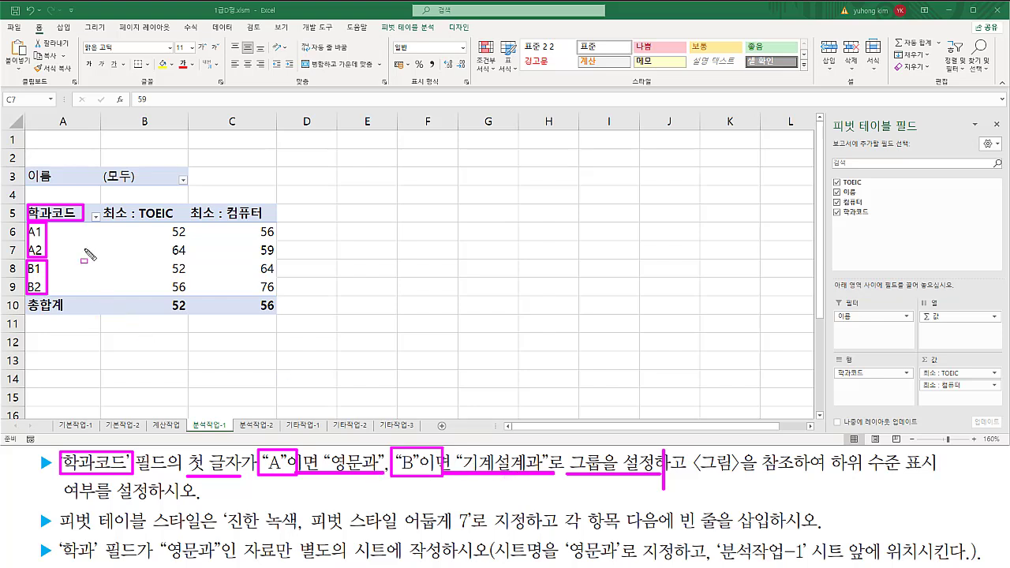
key(Escape)
Group the A1 and A2 items of the 학과코드 row field
click(42, 237)
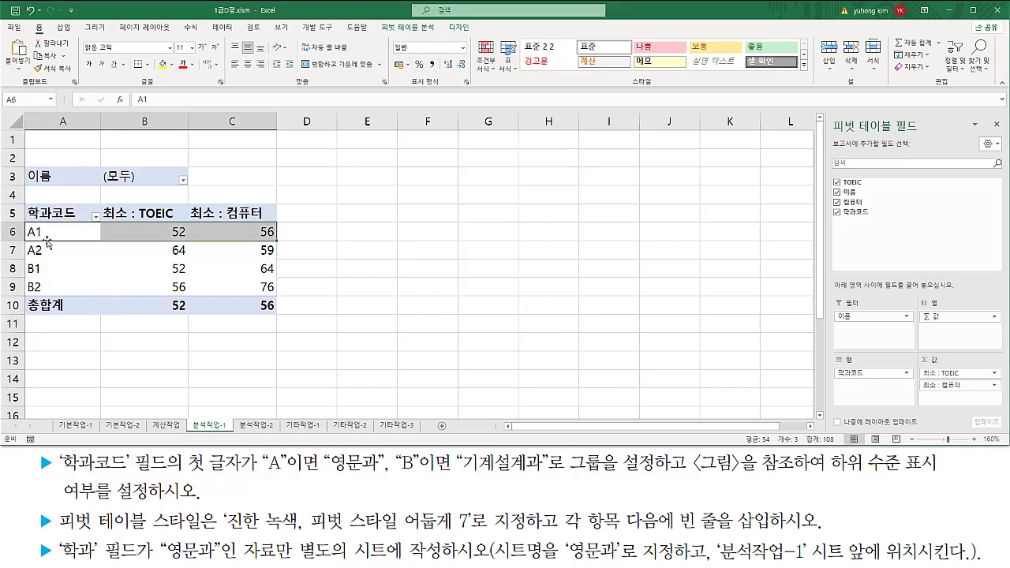
drag(45, 236, 50, 248)
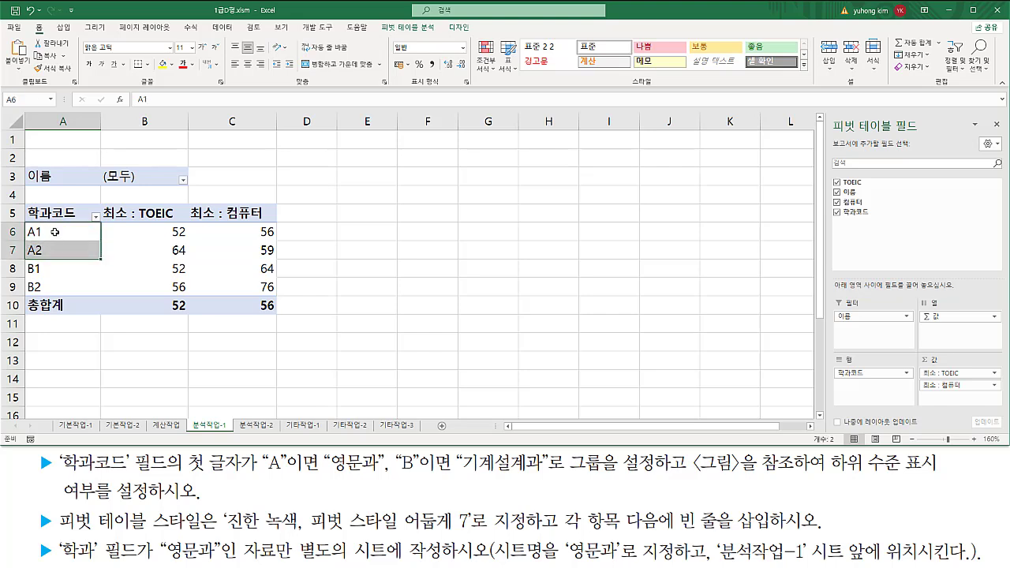
right_click(56, 233)
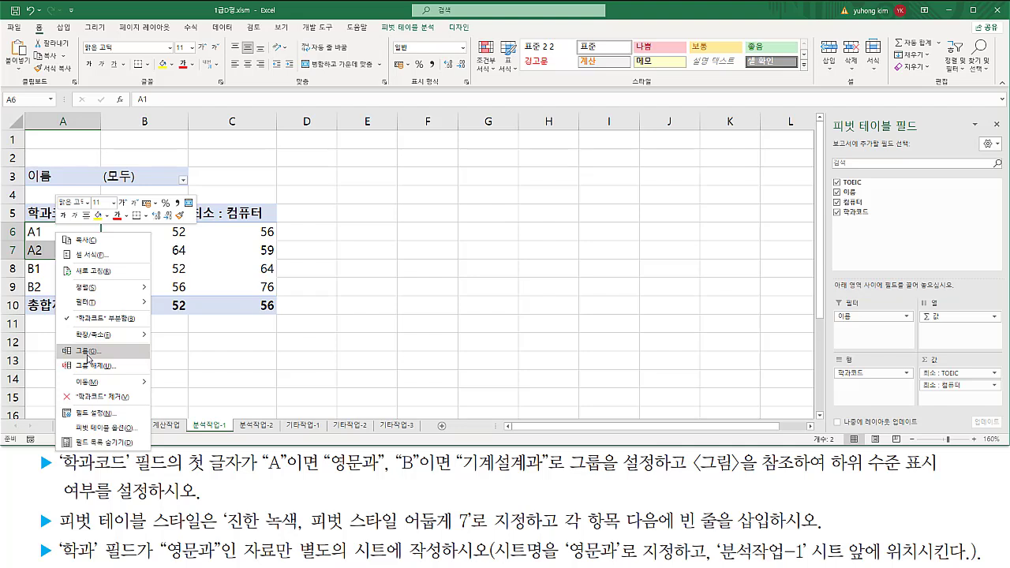
click(88, 351)
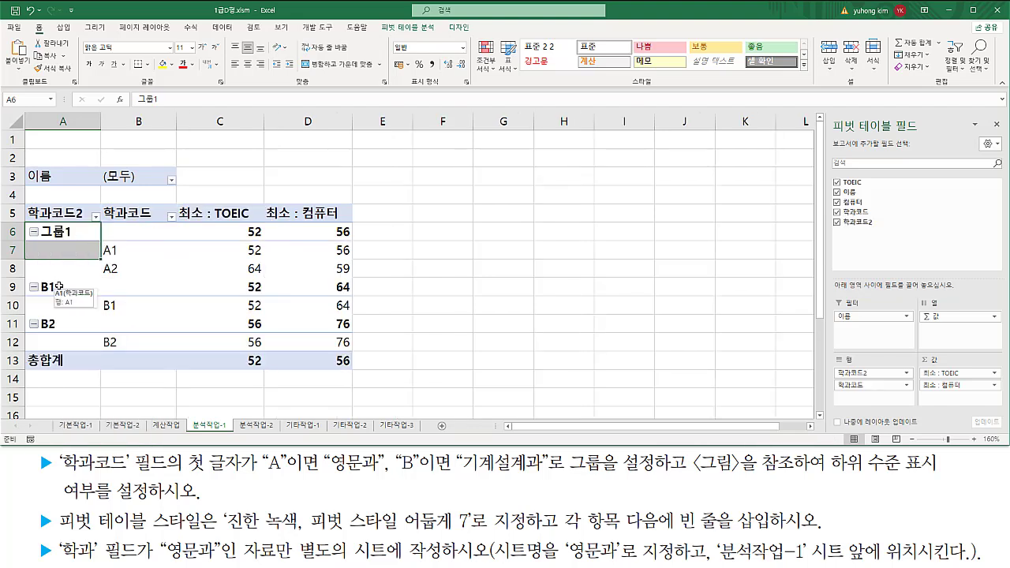
Group the B1 and B2 items in the pivot table's outer row field
drag(57, 287, 56, 341)
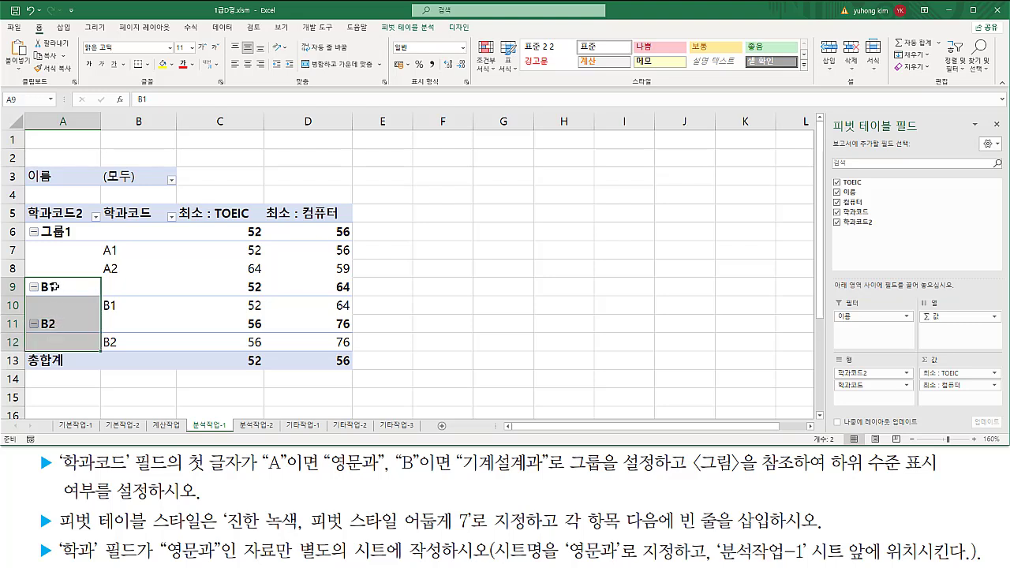
right_click(63, 286)
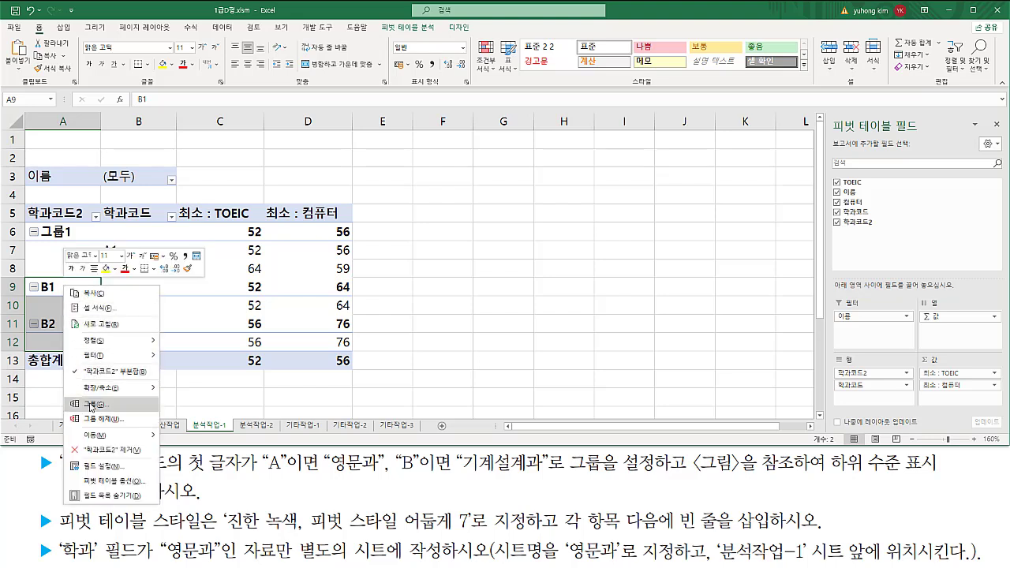
click(91, 404)
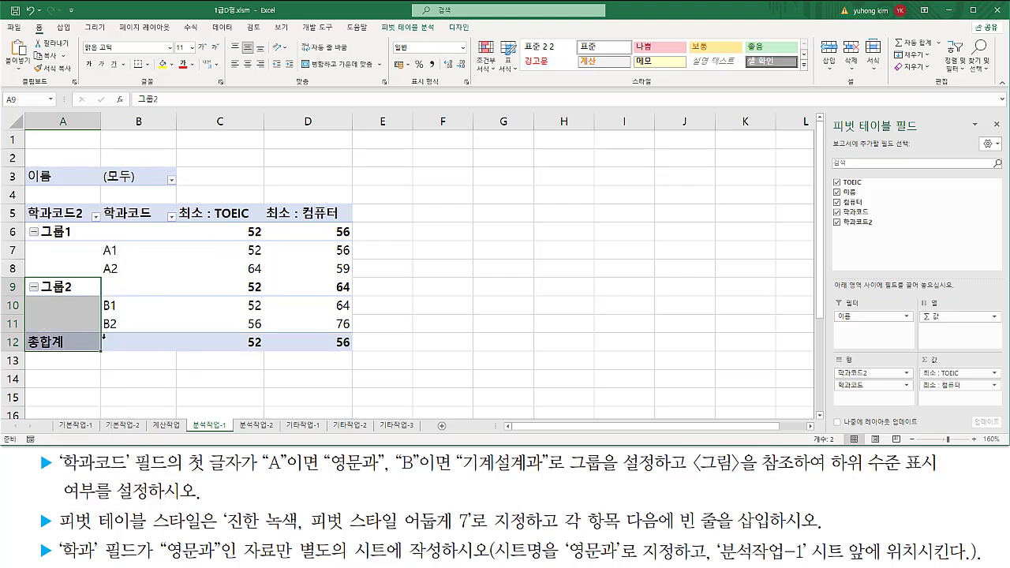
Rename the group containing A1 and A2 in cell A6 as 영문과
click(73, 285)
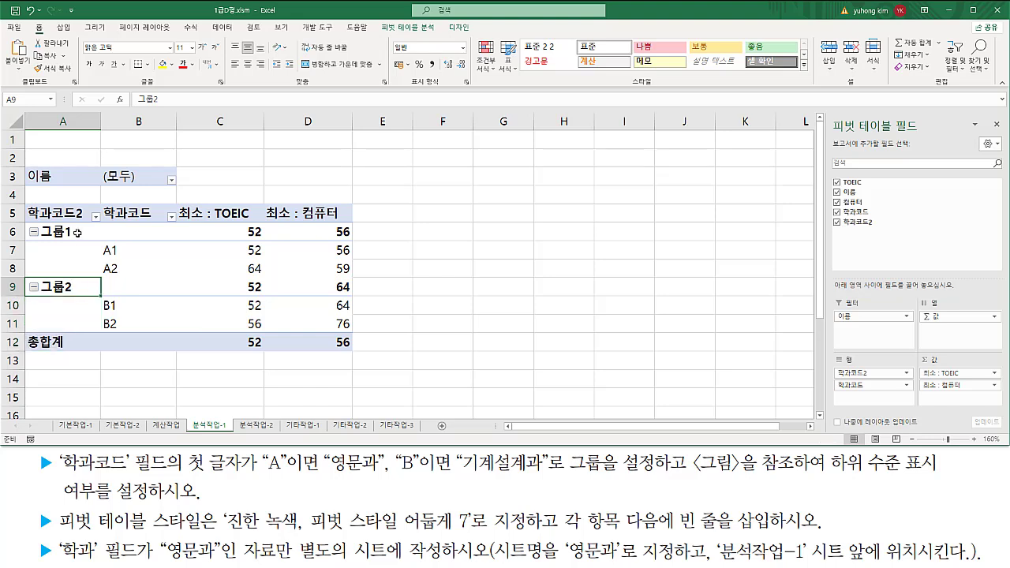
click(76, 232)
click(63, 286)
click(73, 231)
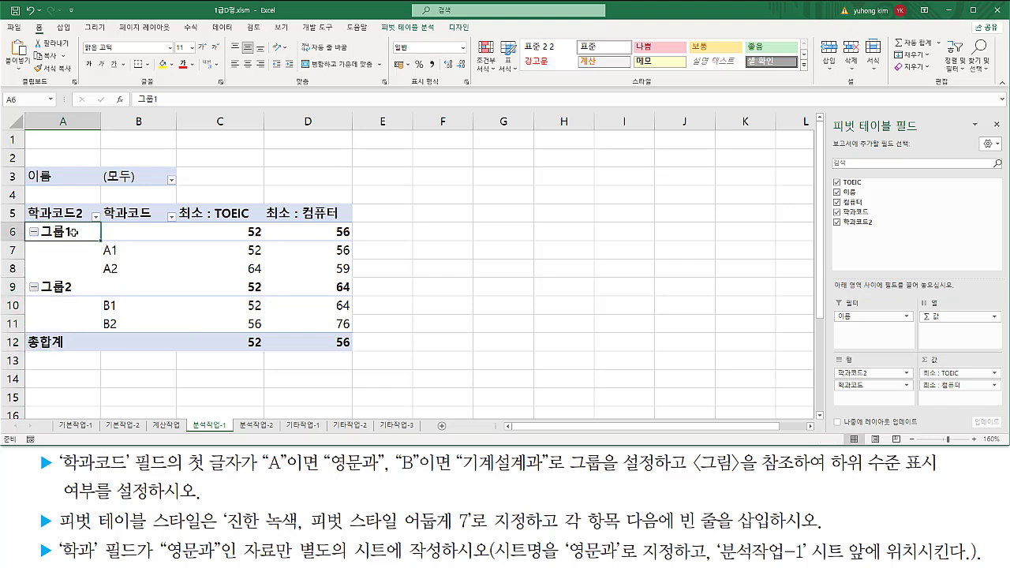
drag(39, 238, 69, 238)
drag(133, 105, 175, 93)
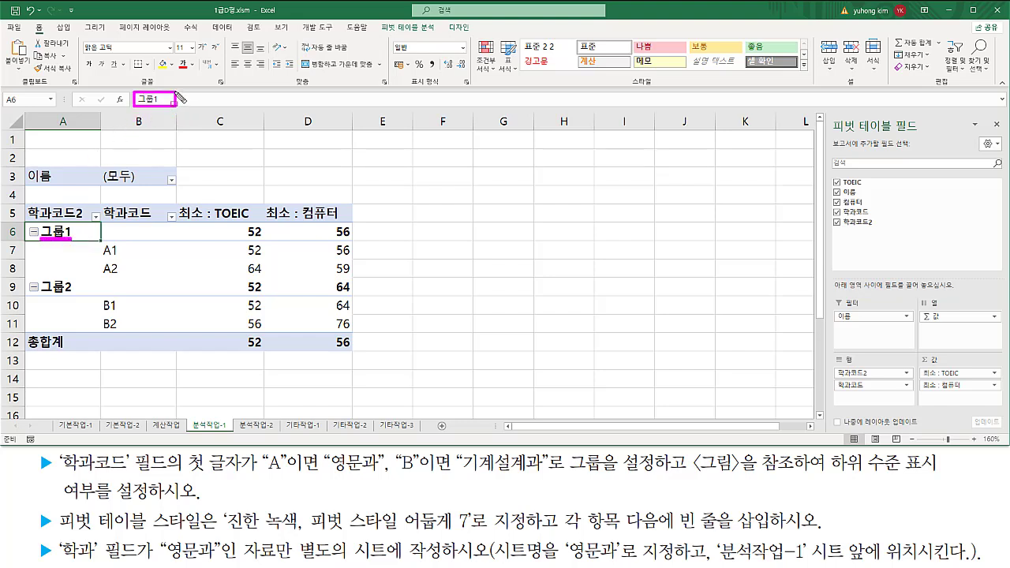
key(Escape)
click(175, 99)
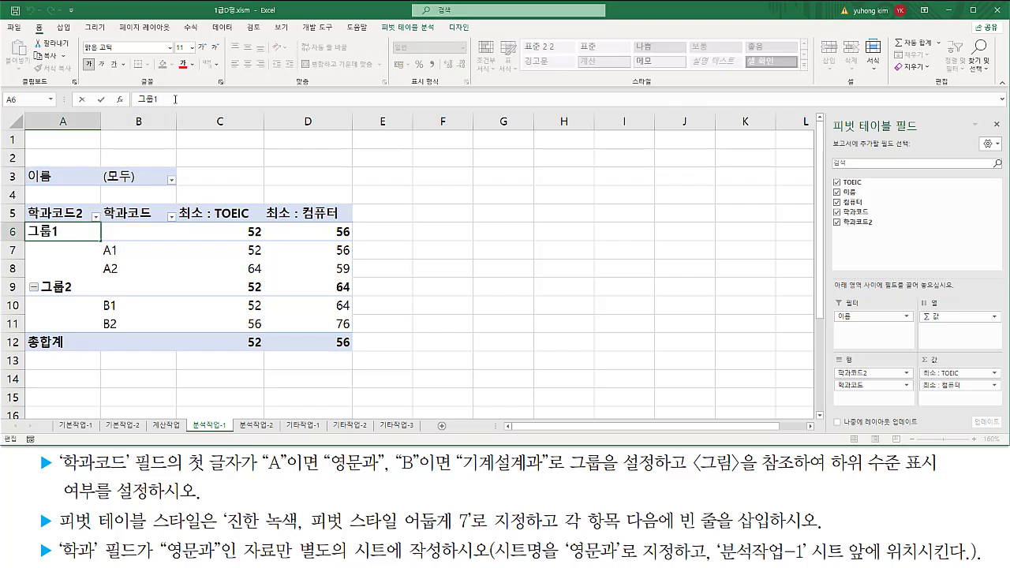
key(BackSpace)
key(BackSpace)
key(BackSpace)
text(영문과)
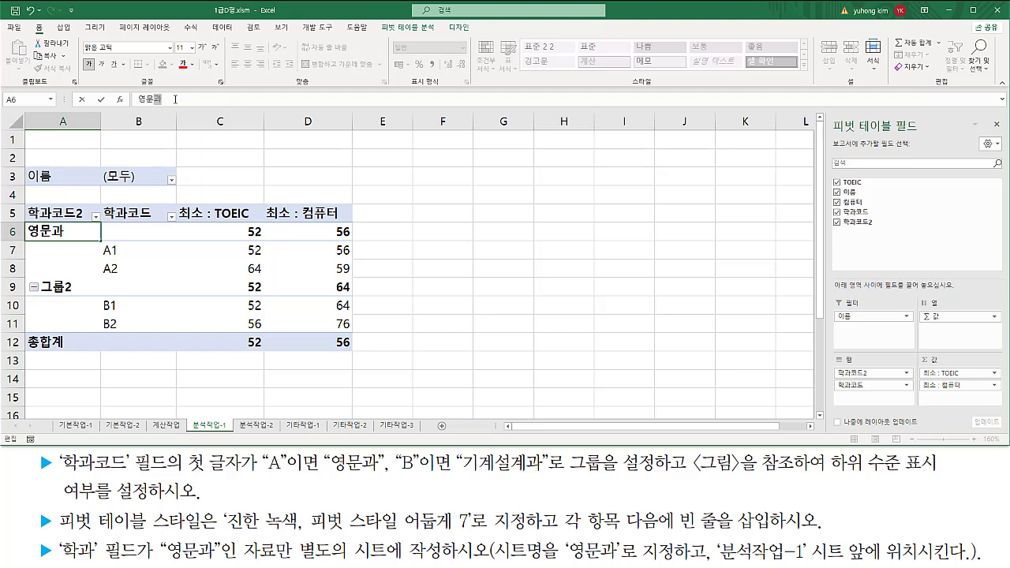
key(Return)
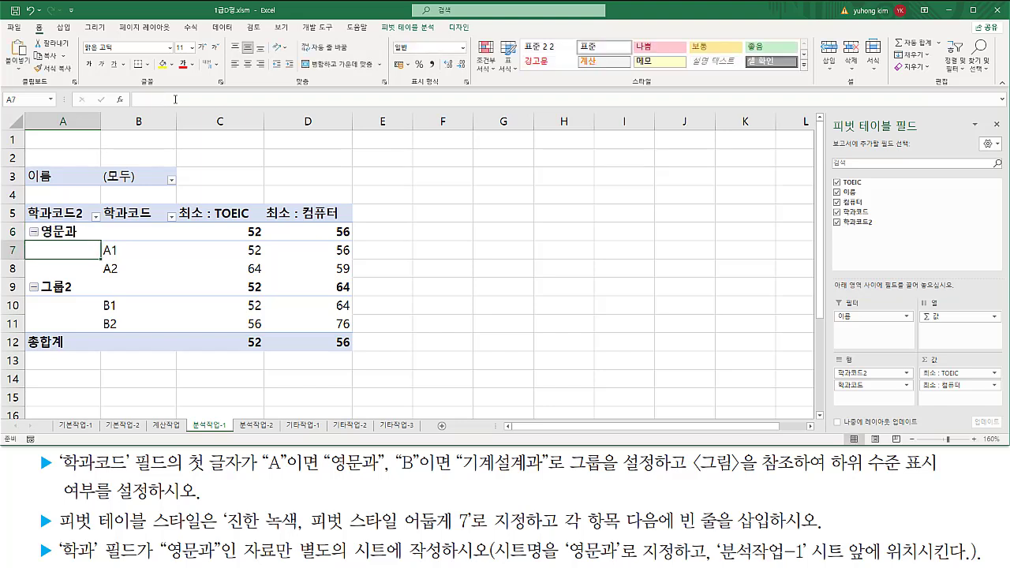
Rename the group containing B1 and B2 in cell A9 as 기계설계과
click(75, 289)
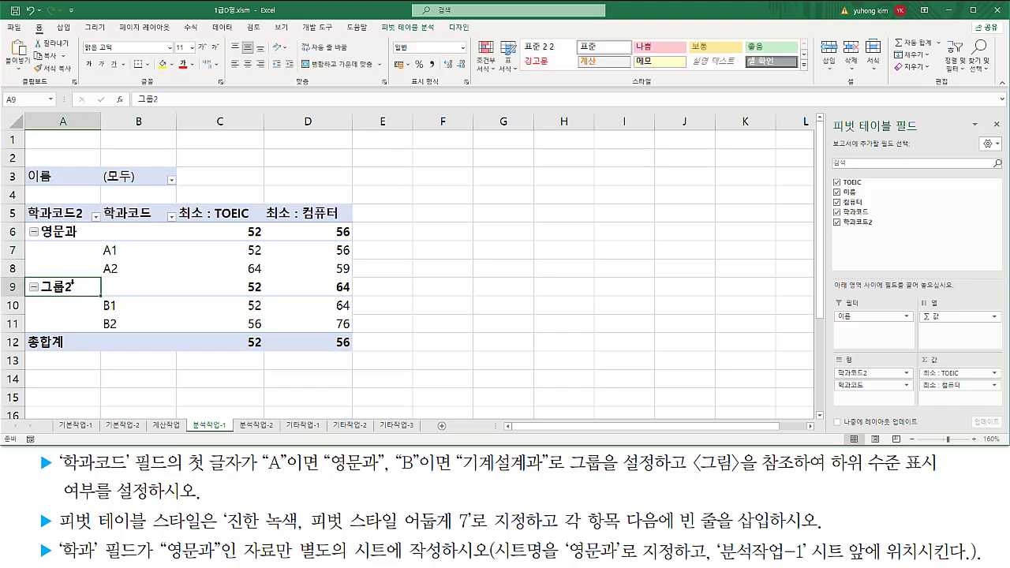
click(175, 99)
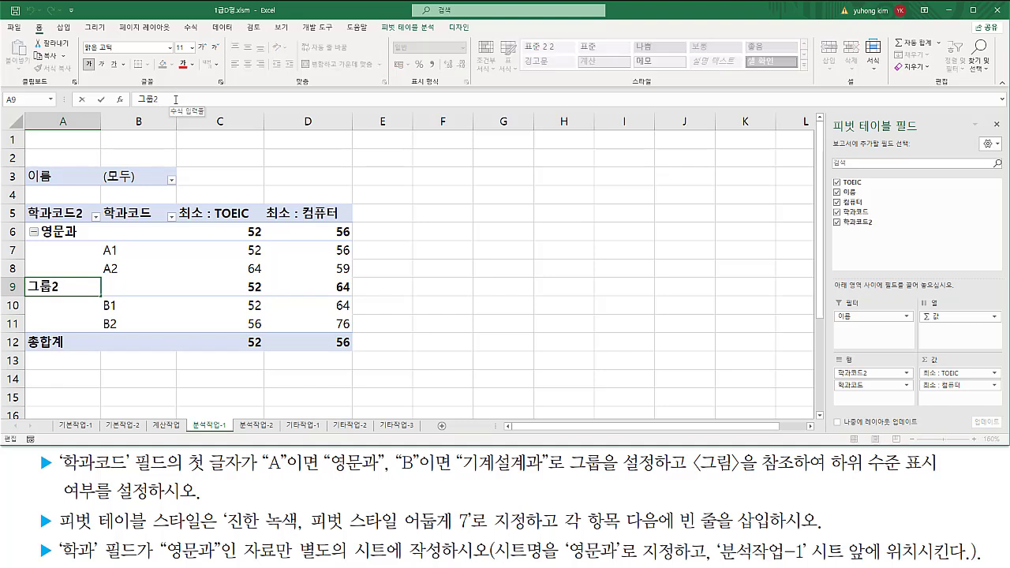
key(BackSpace)
key(BackSpace)
key(BackSpace)
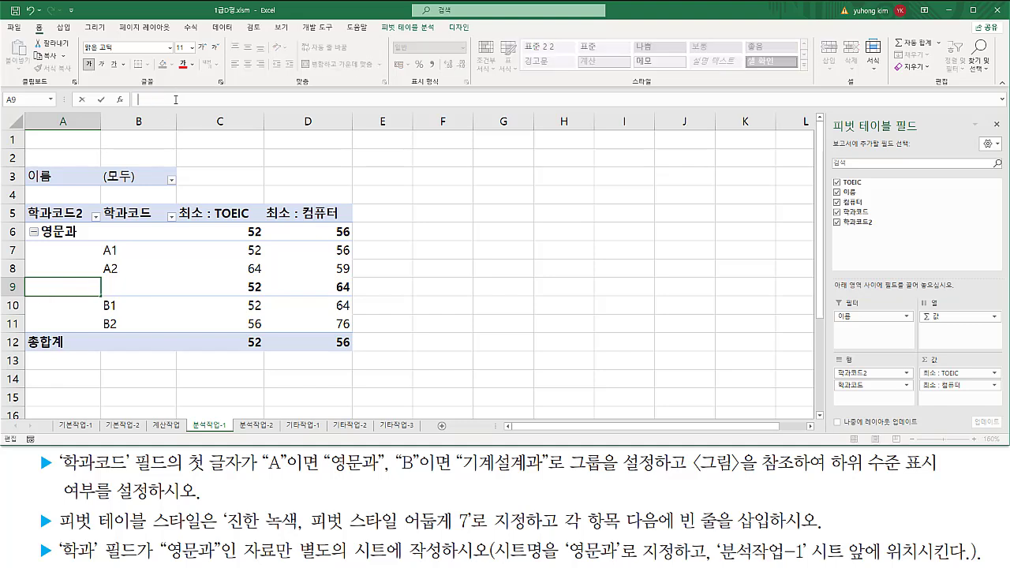
text(ㄱ)
text(ㅖ)
text(설계고)
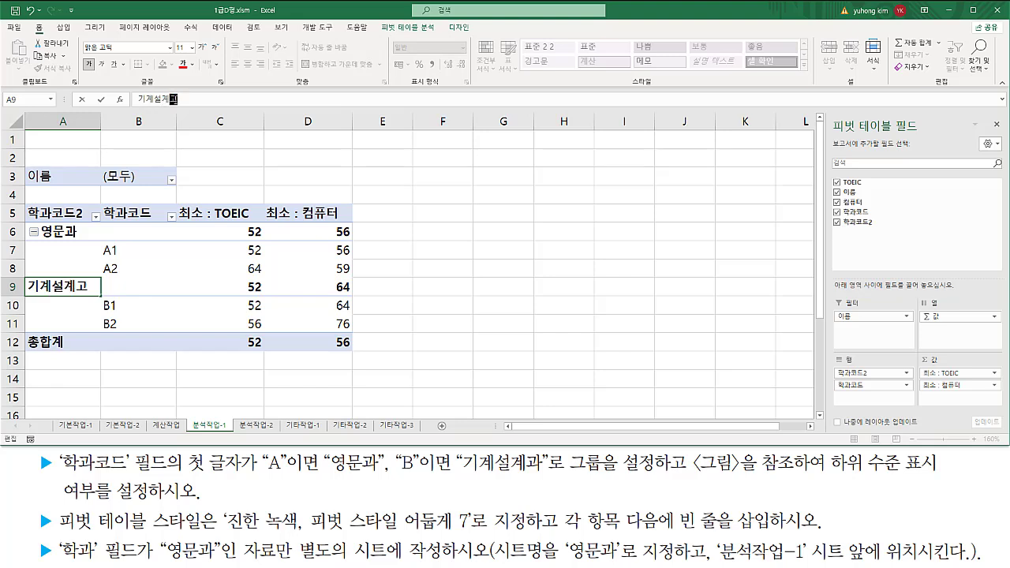
text(ㅏ)
key(Return)
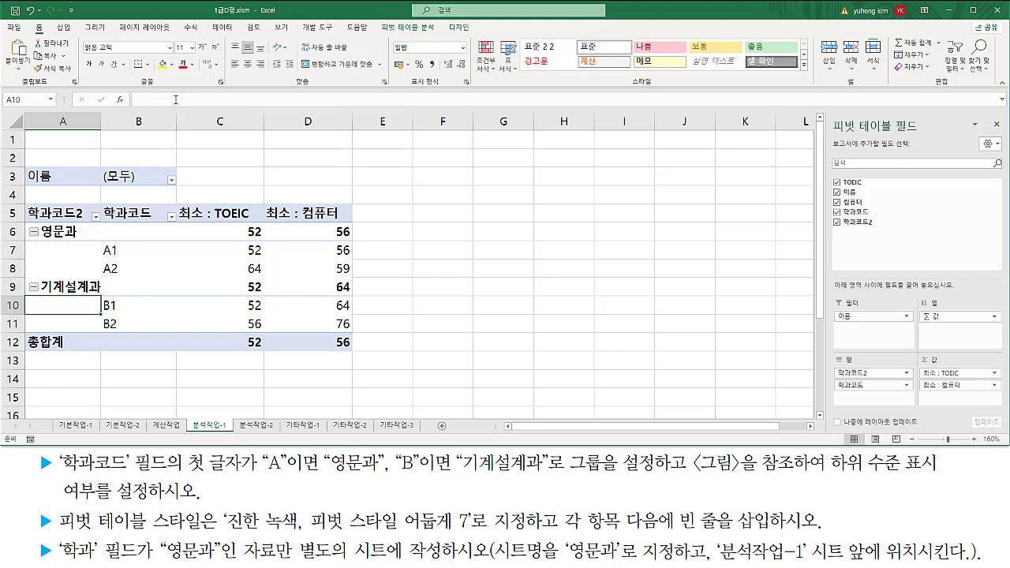
drag(41, 238, 76, 237)
drag(42, 292, 103, 292)
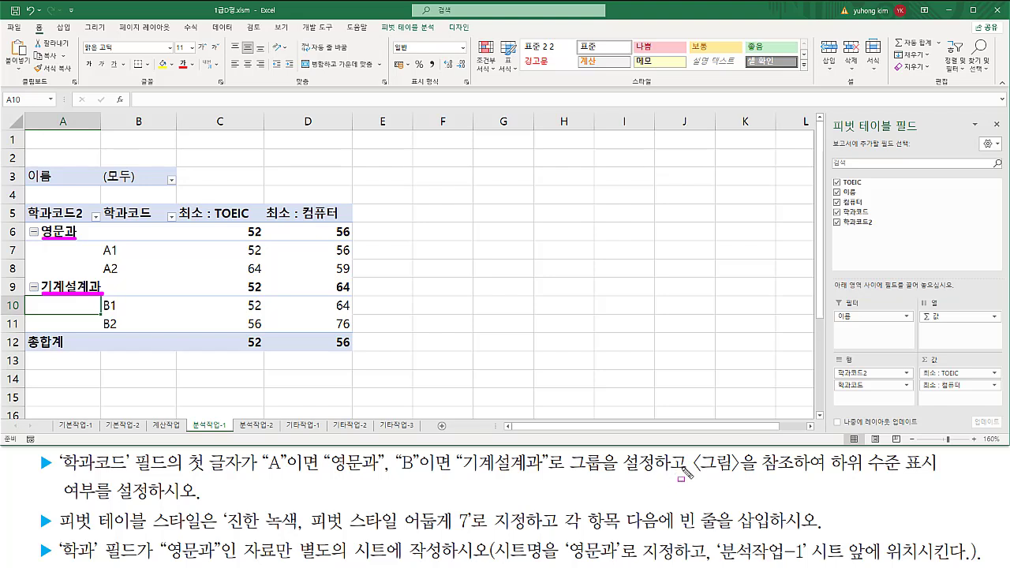
drag(693, 476, 951, 474)
drag(53, 476, 214, 502)
key(e)
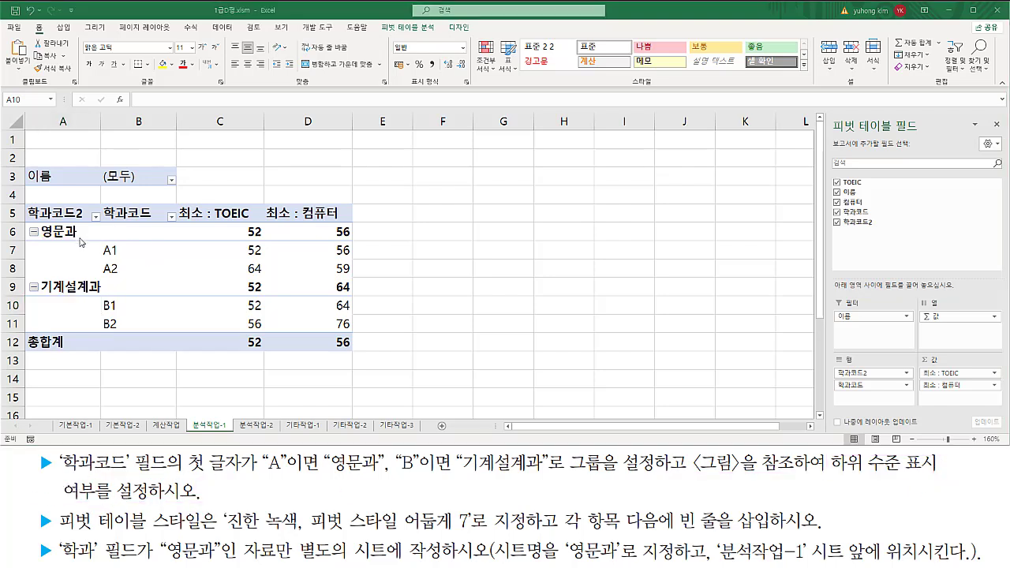
drag(40, 244, 77, 246)
drag(41, 295, 99, 295)
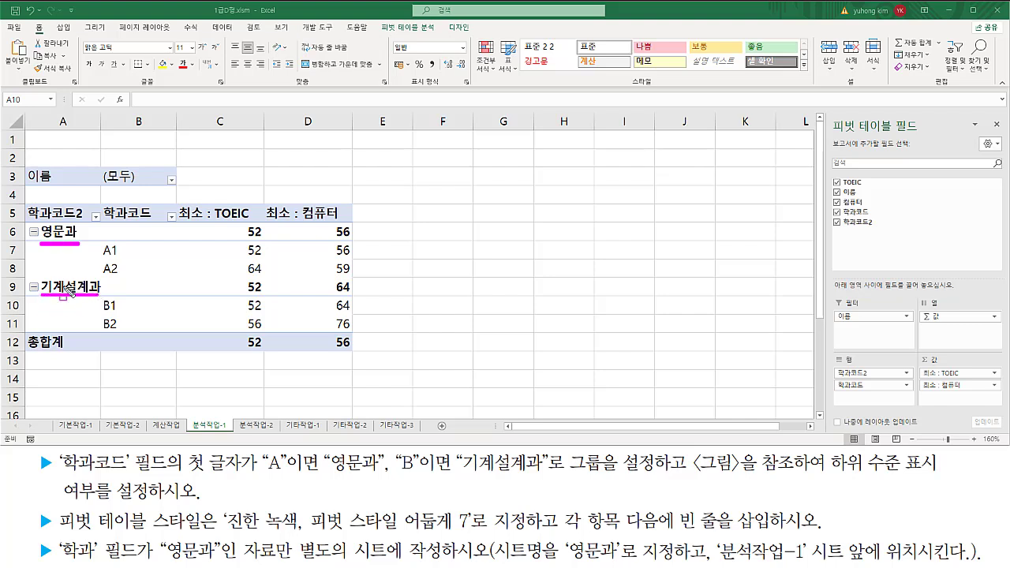
mouse_move(101, 242)
mouse_down()
mouse_move(127, 270)
mouse_move(119, 331)
mouse_move(118, 297)
mouse_up()
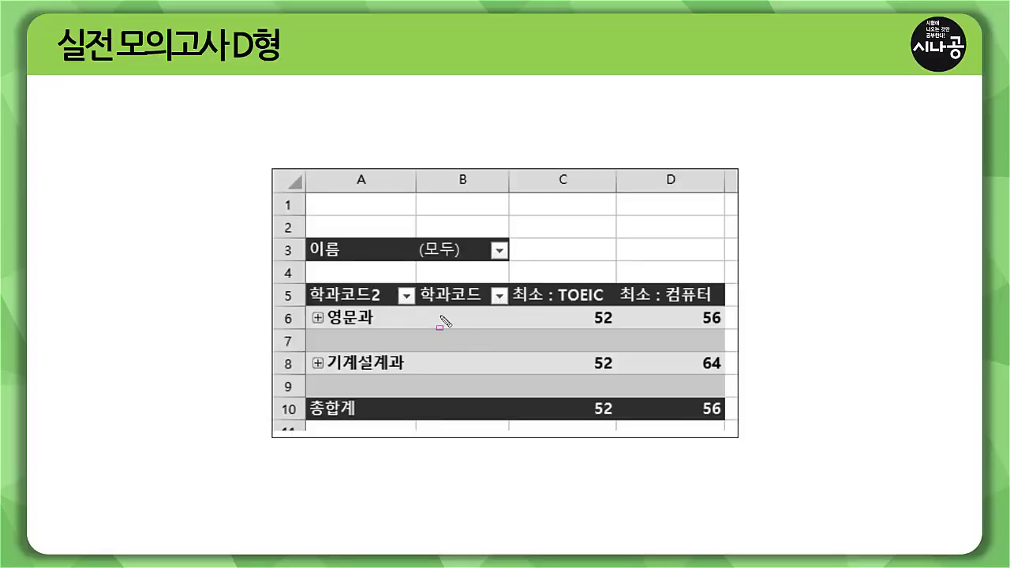
drag(319, 327, 378, 327)
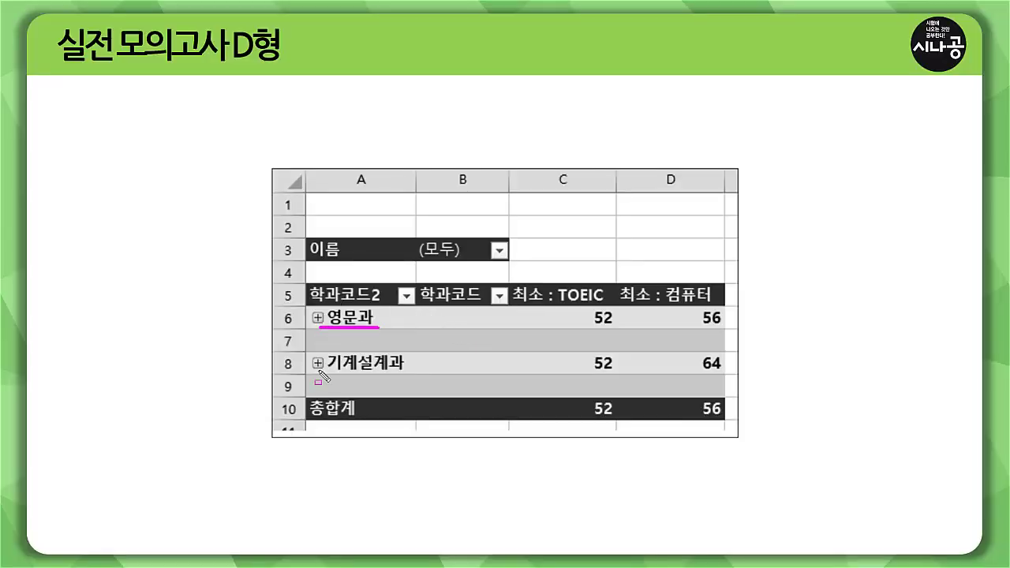
drag(317, 371, 403, 371)
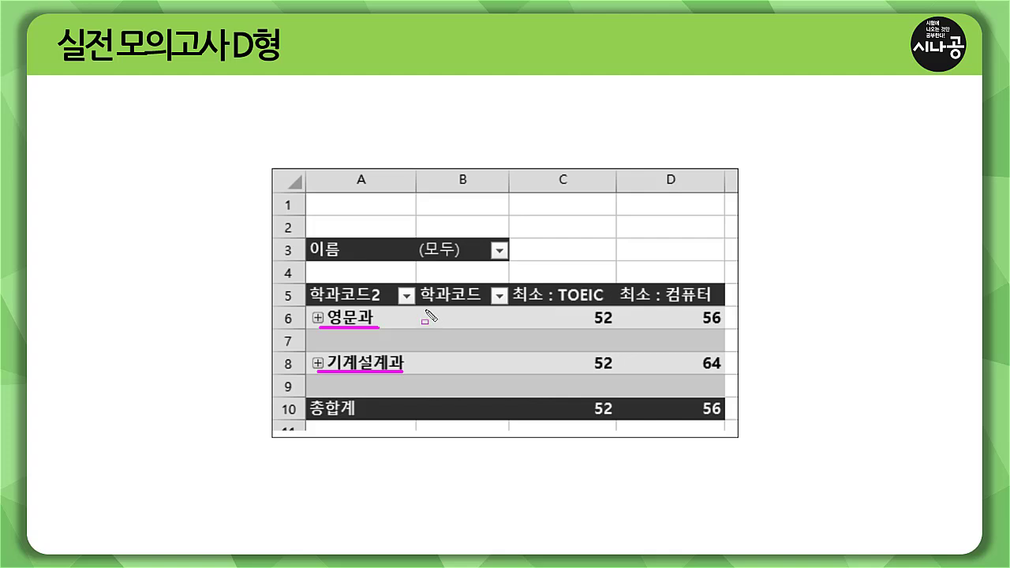
drag(424, 309, 477, 394)
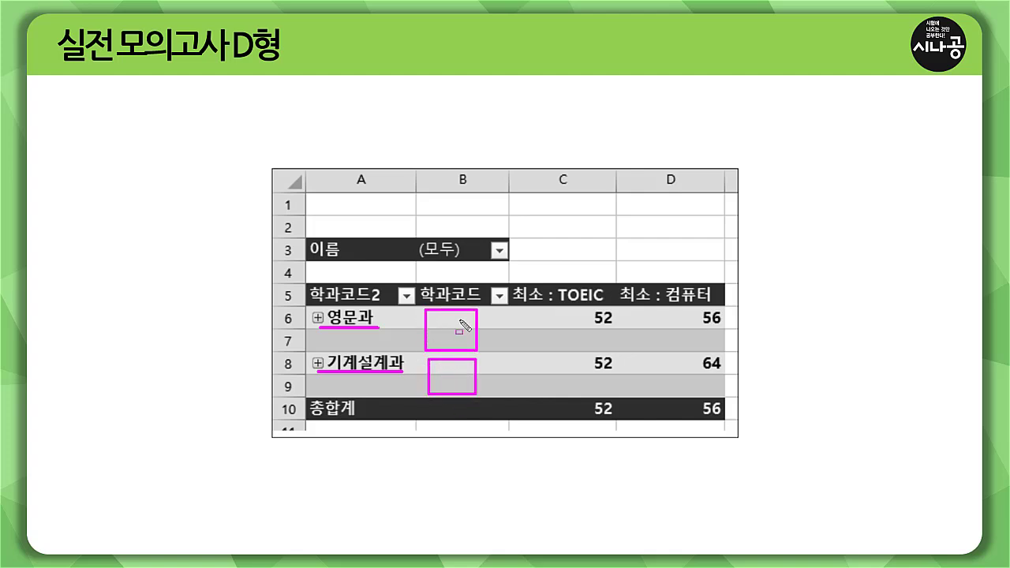
key(Escape)
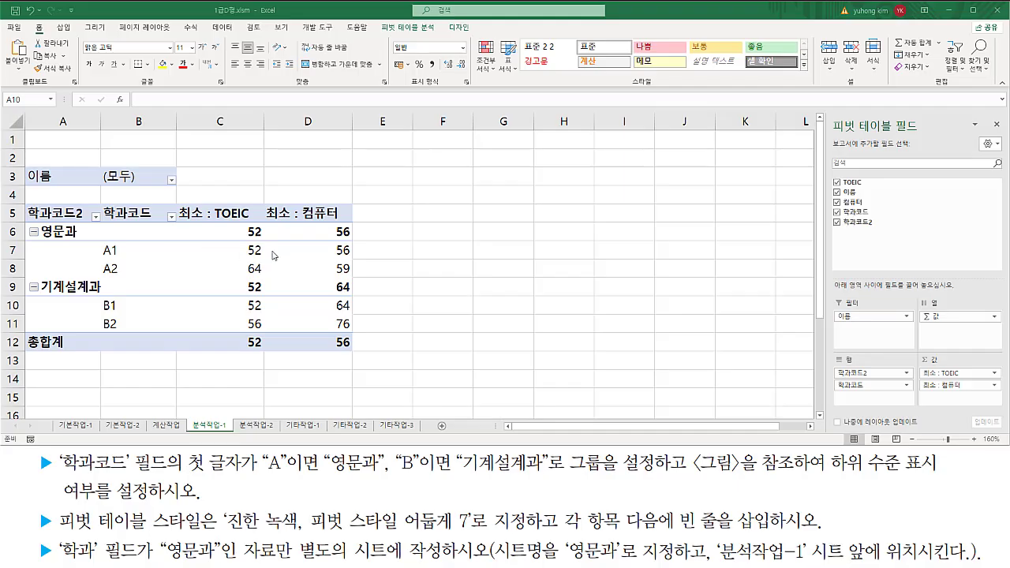
key(ctrl+2)
mouse_move(102, 242)
mouse_down()
mouse_move(123, 274)
mouse_move(102, 319)
mouse_move(119, 330)
mouse_up()
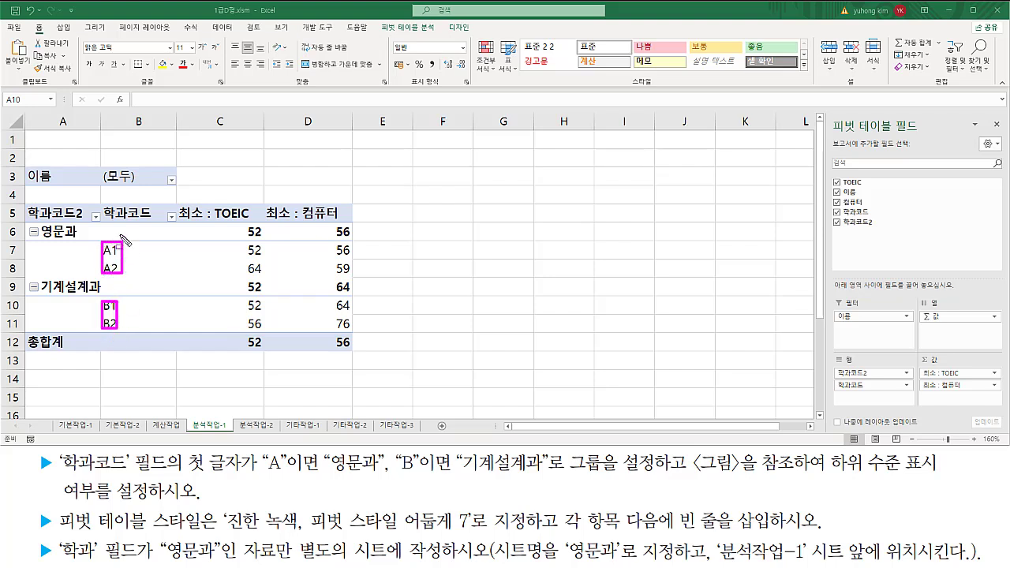
mouse_move(108, 204)
mouse_down()
mouse_move(109, 216)
mouse_move(155, 237)
mouse_up()
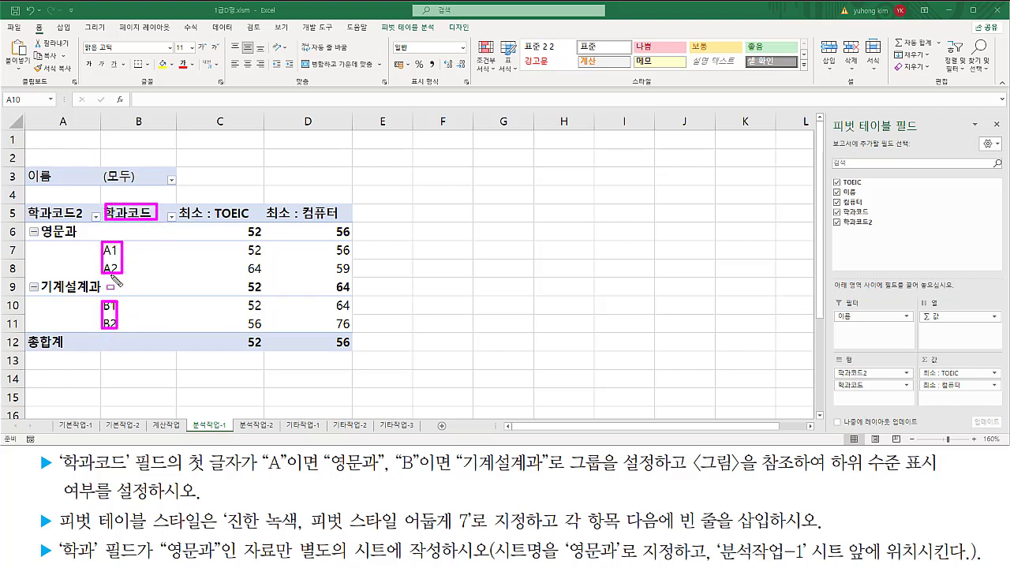
key(Escape)
Collapse the entire field in the pivot table to hide the 학과코드 items under the 영문과 and 기계설계과 groups
click(133, 249)
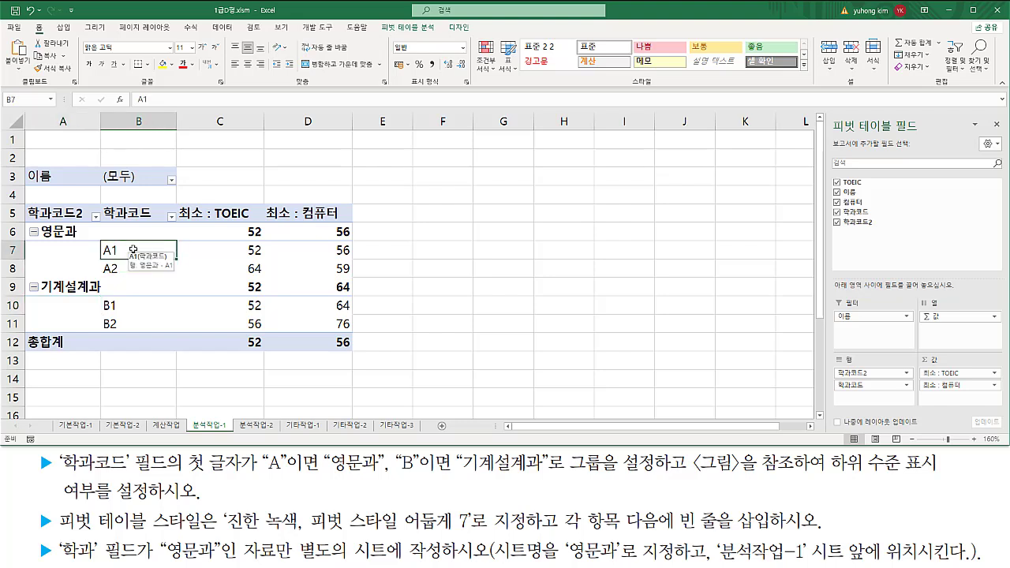
right_click(134, 249)
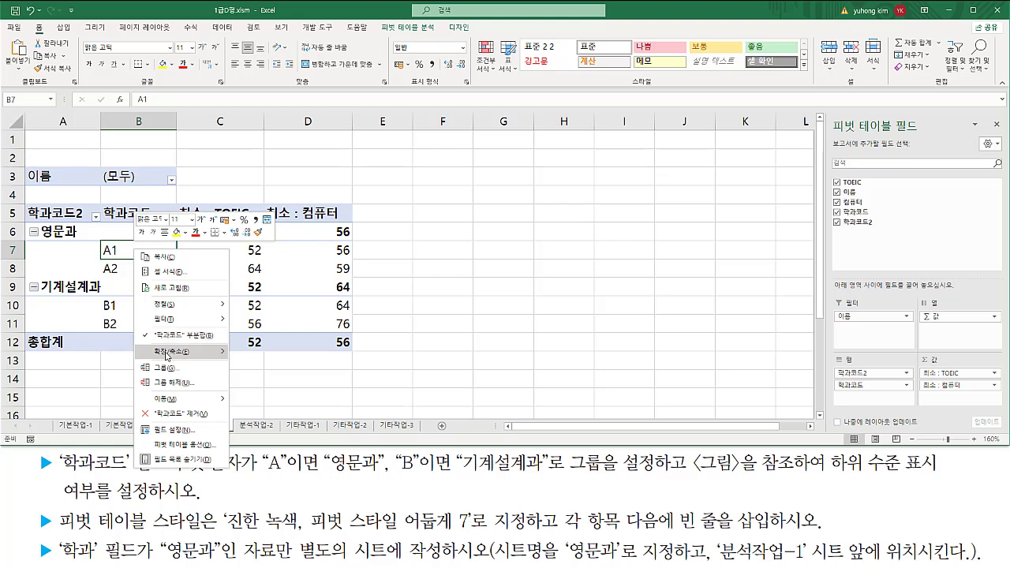
mouse_move(167, 356)
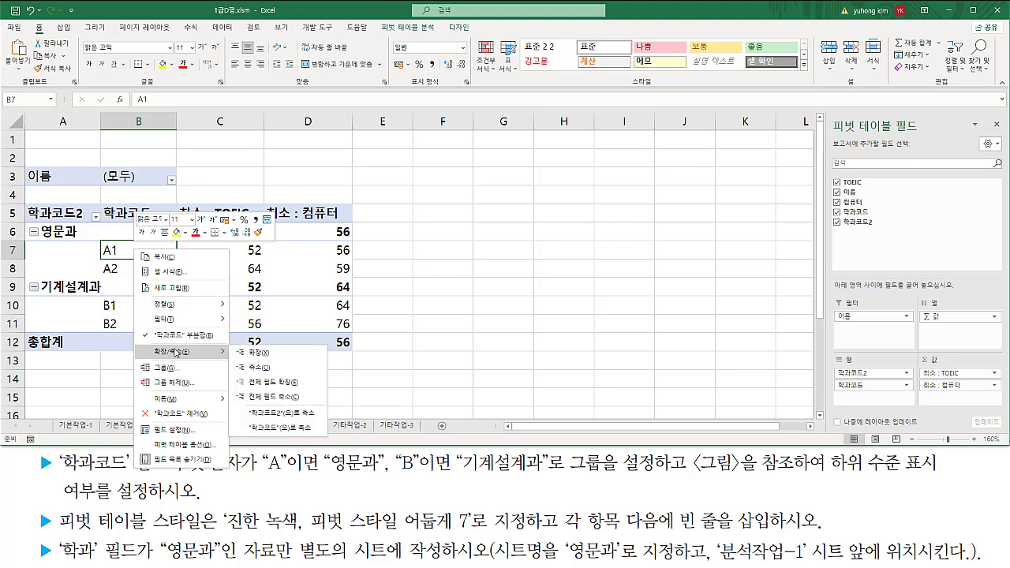
click(267, 400)
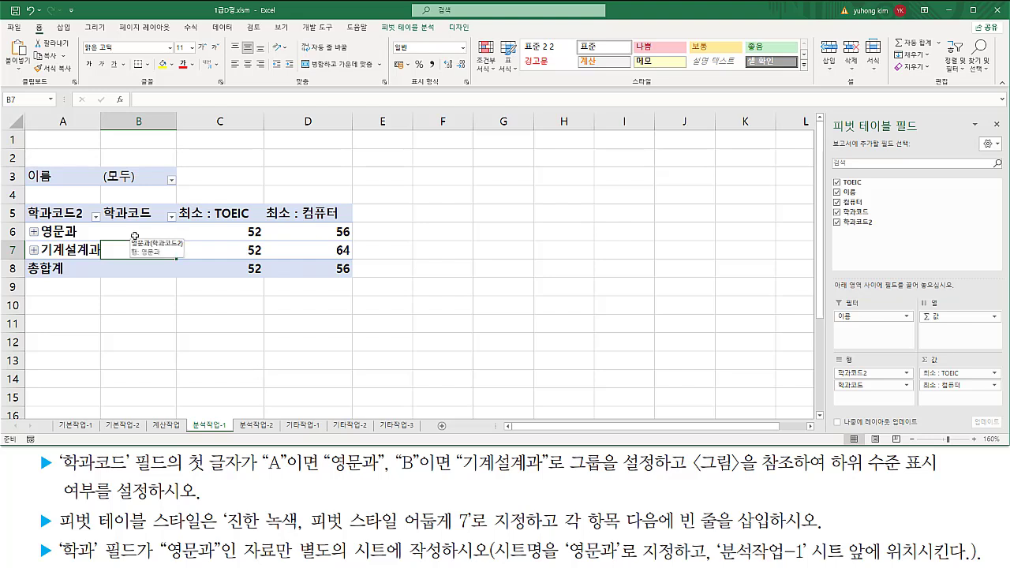
mouse_move(42, 461)
mouse_down()
mouse_move(951, 456)
mouse_move(947, 463)
mouse_up()
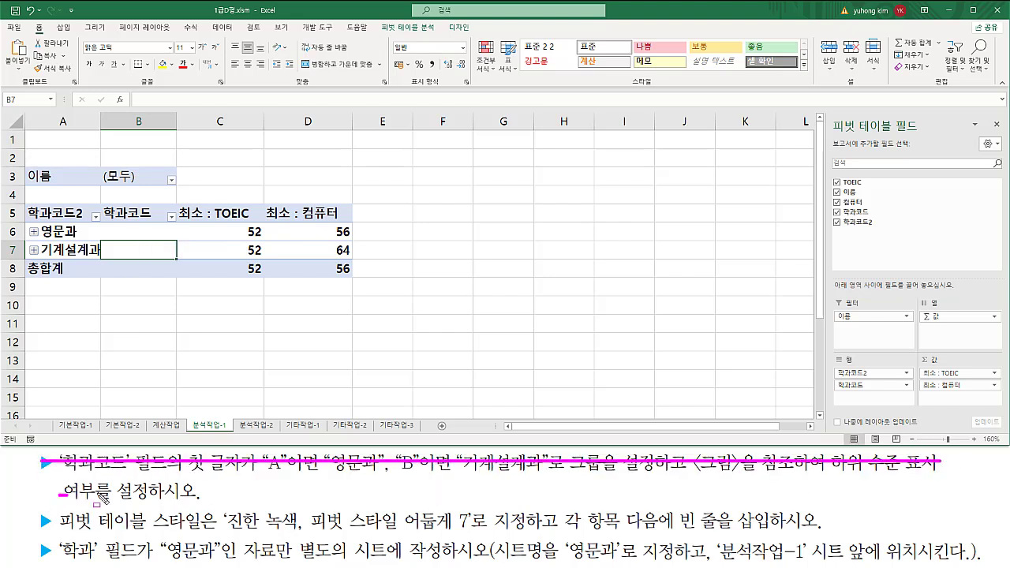
drag(58, 487, 214, 494)
key(Escape)
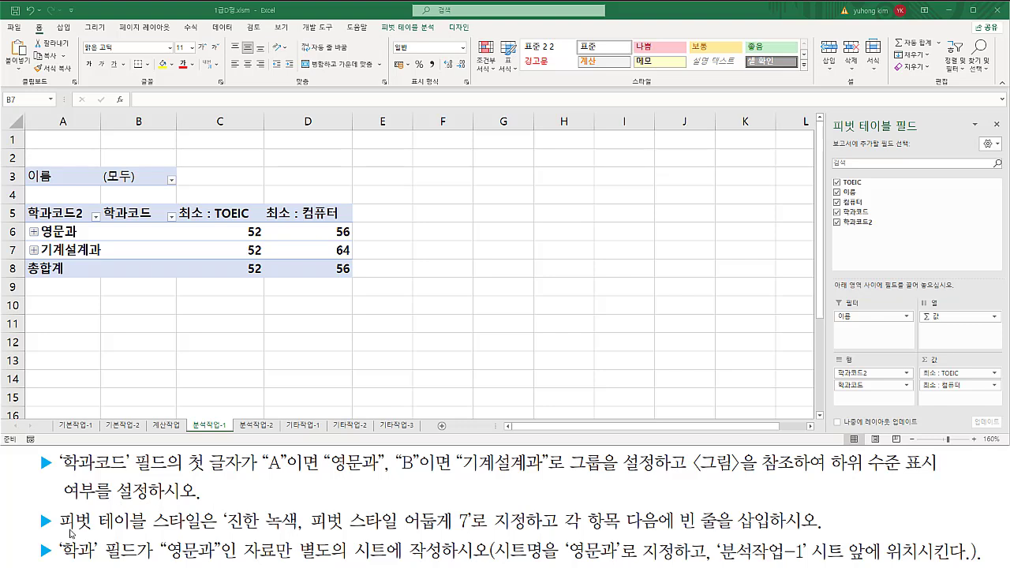
drag(57, 532, 554, 542)
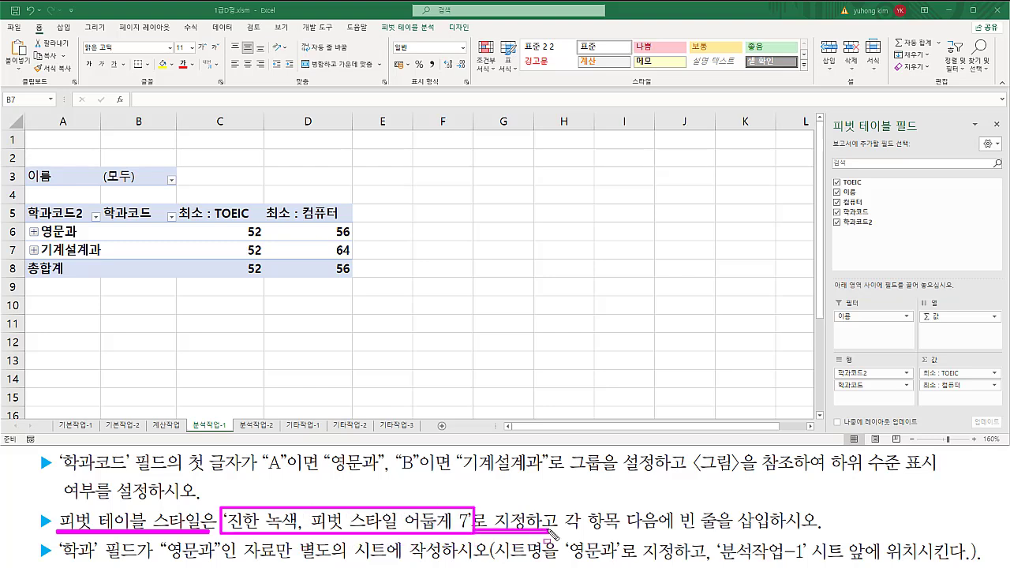
drag(555, 505, 555, 536)
key(e)
key(Escape)
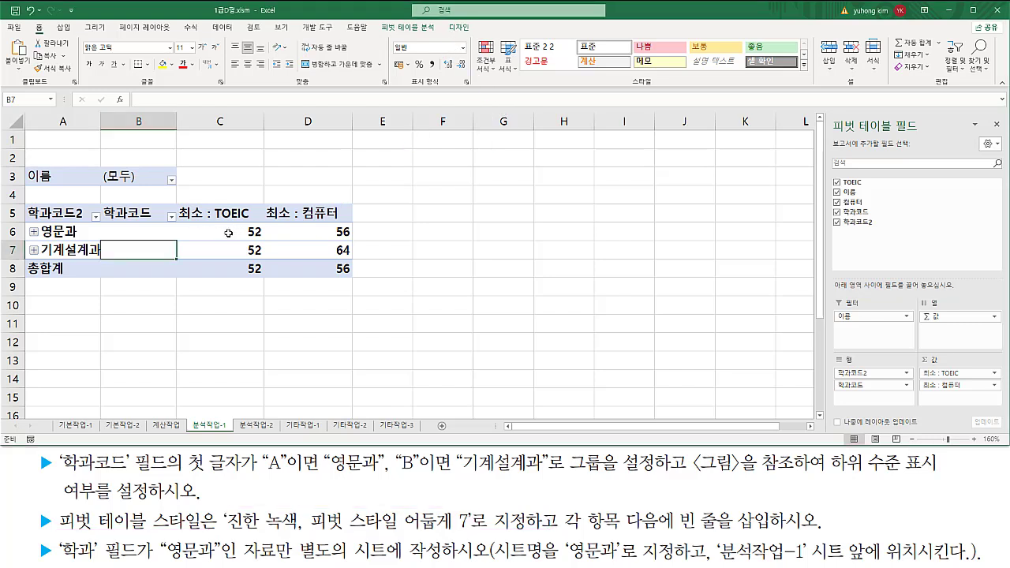
Apply the pivot table style 진한 녹색, 피벗 스타일 어둡게 7 to the pivot table on 분석작업-1
click(154, 234)
click(153, 249)
click(458, 27)
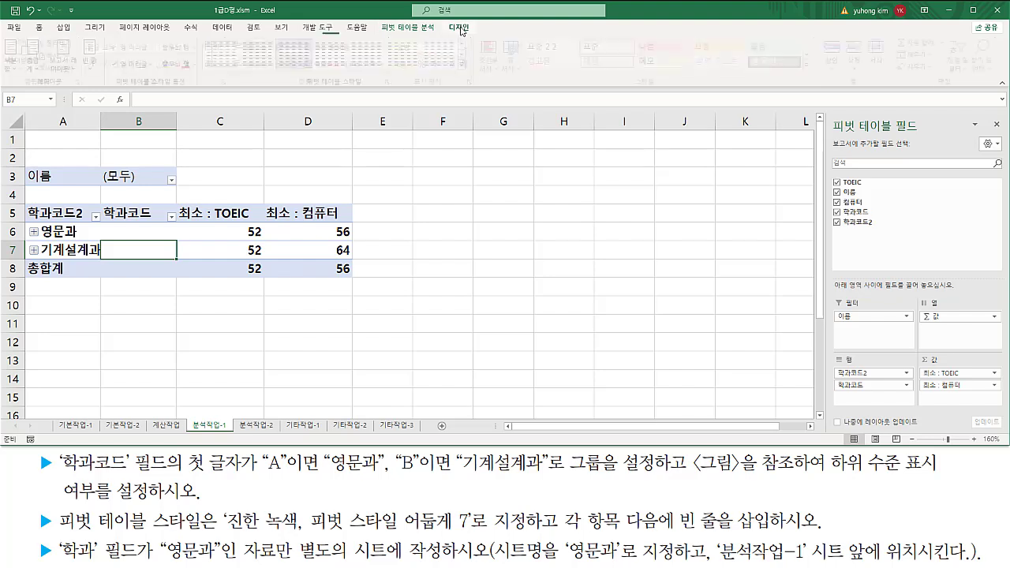
drag(458, 28, 478, 35)
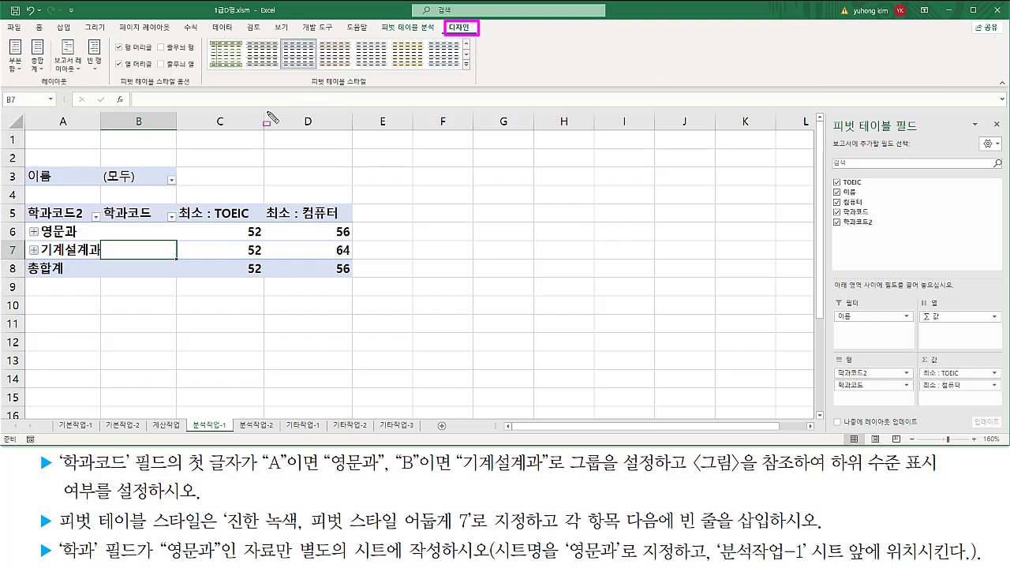
drag(311, 90, 368, 90)
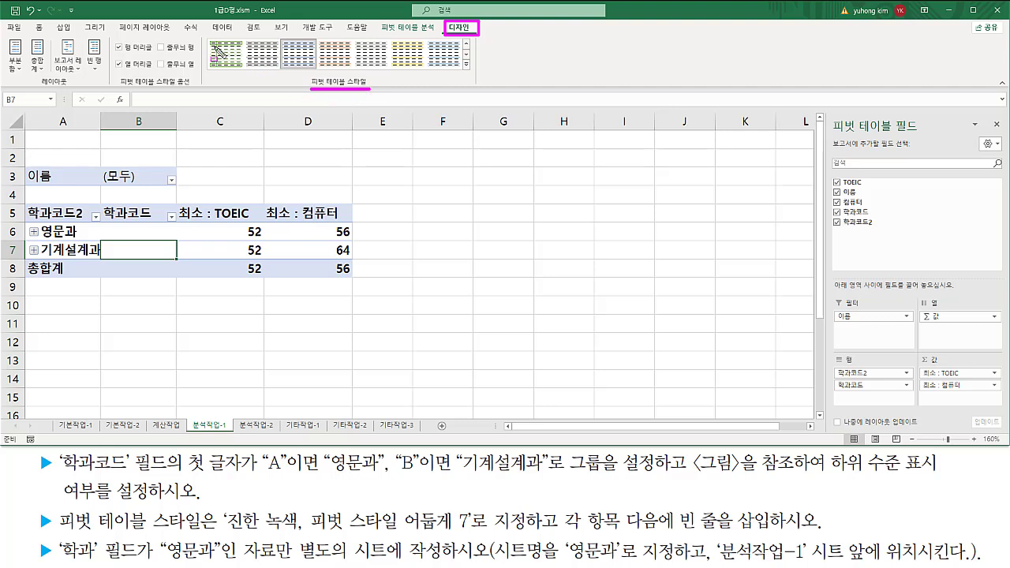
drag(210, 40, 473, 72)
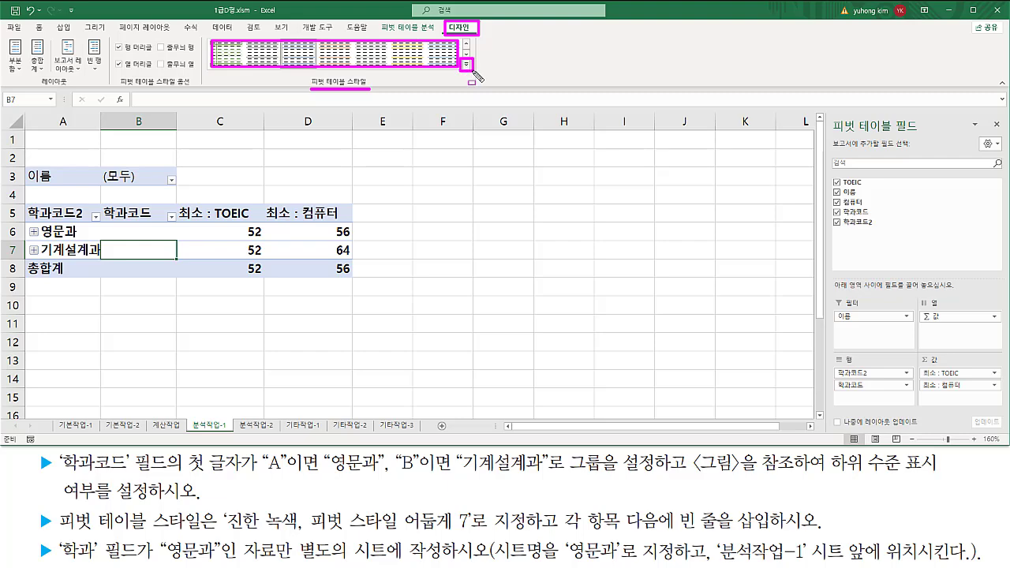
click(467, 64)
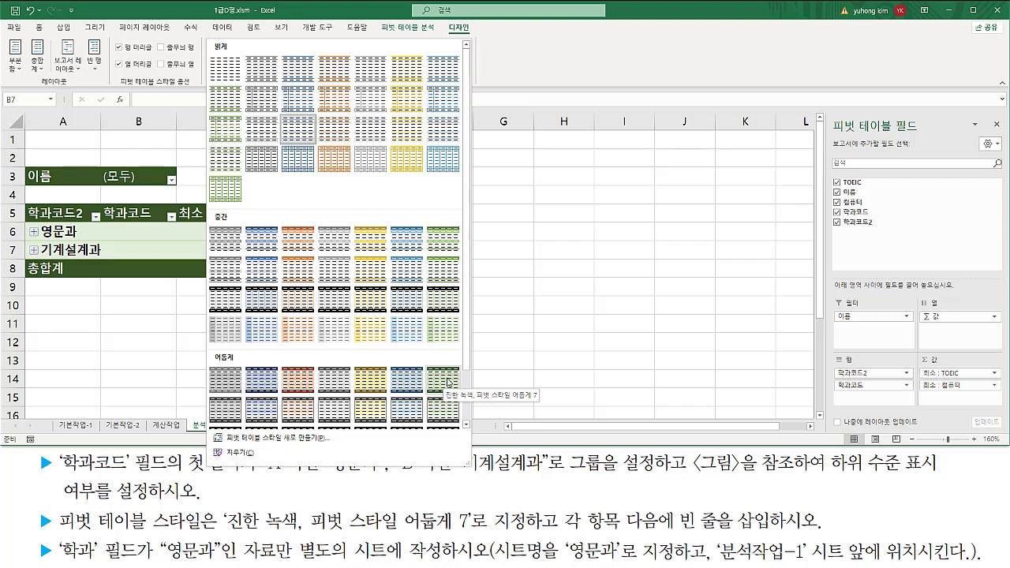
click(448, 382)
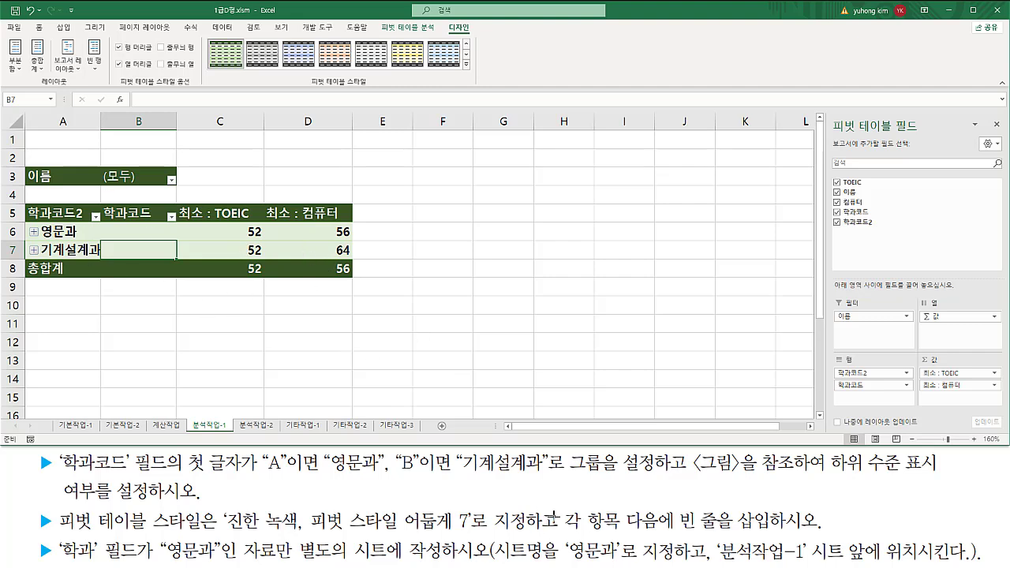
drag(555, 499, 558, 543)
mouse_move(565, 536)
mouse_down()
mouse_move(671, 535)
mouse_move(771, 508)
mouse_move(679, 506)
mouse_up()
drag(766, 527, 838, 529)
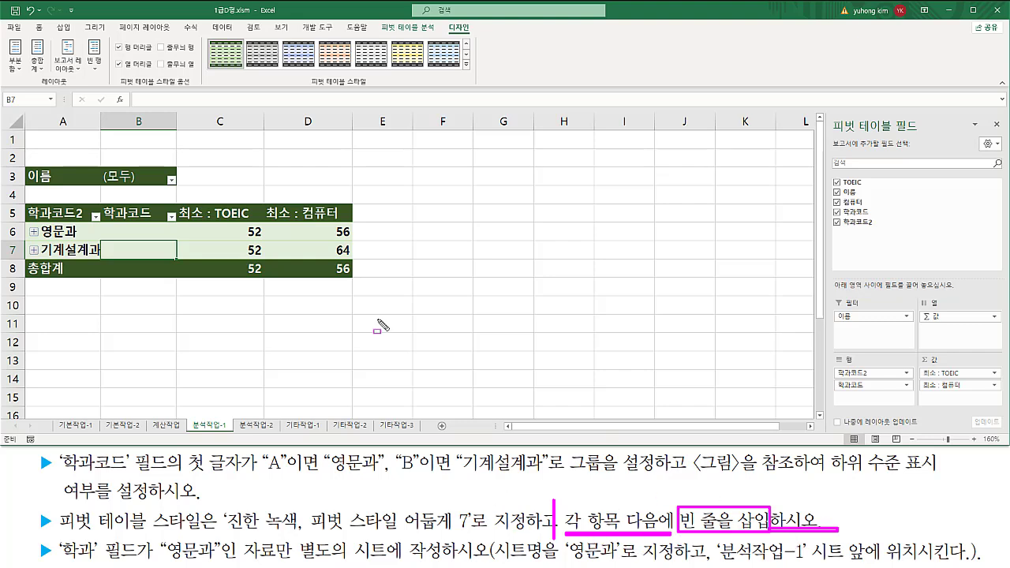
key(Escape)
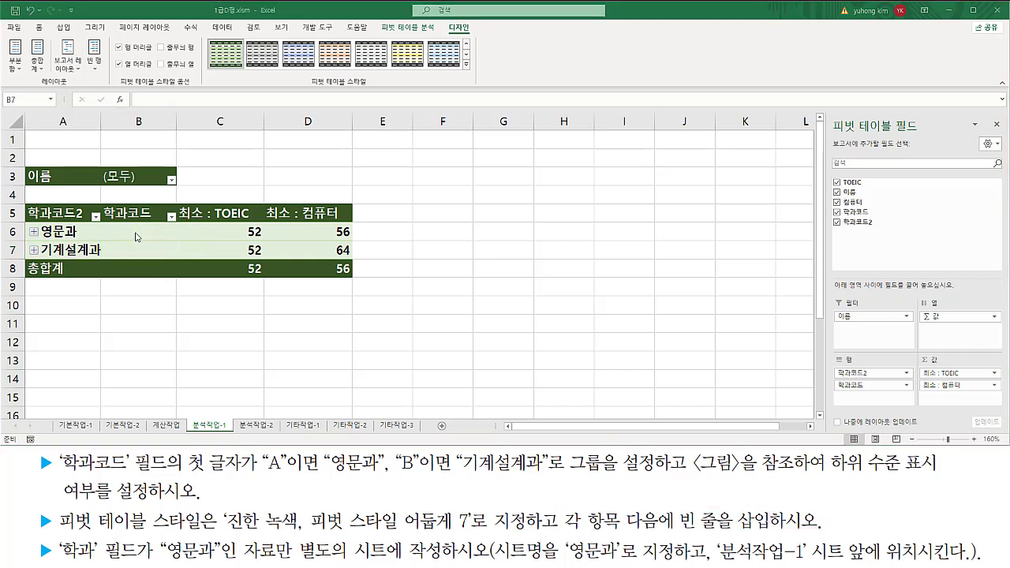
Insert a blank line after each item in the pivot table
click(137, 241)
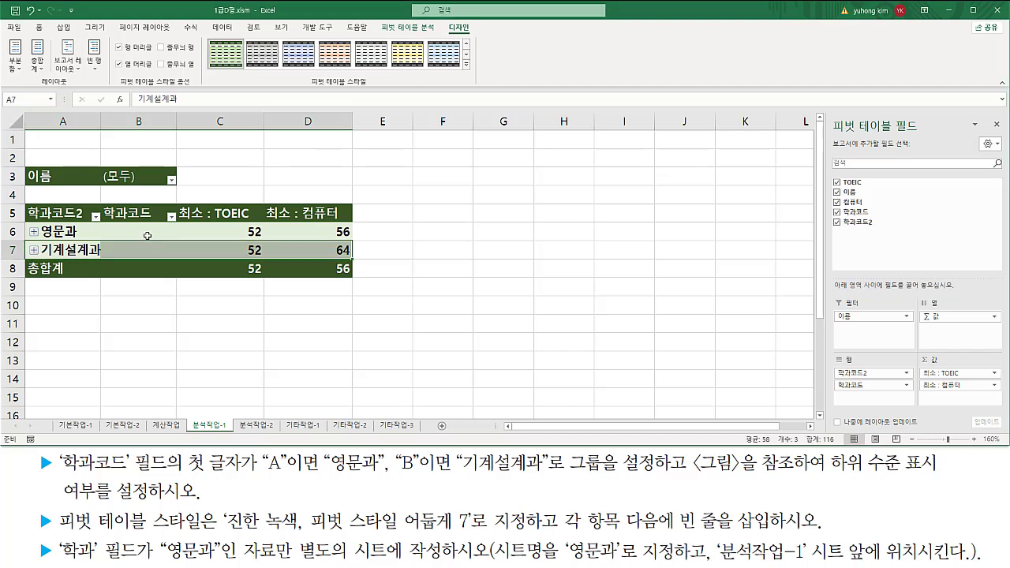
click(146, 233)
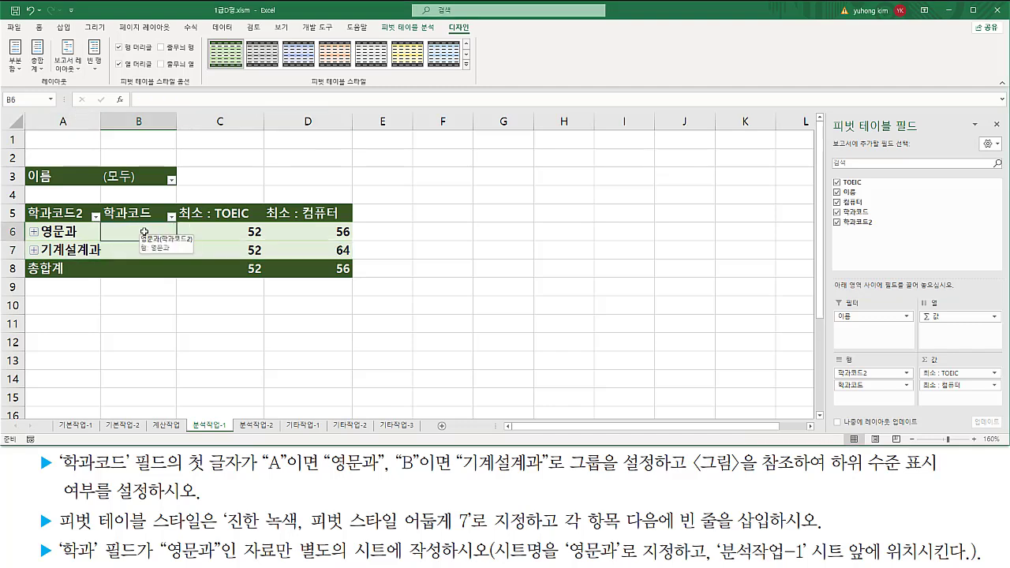
key(ctrl+shift+d)
drag(445, 19, 475, 36)
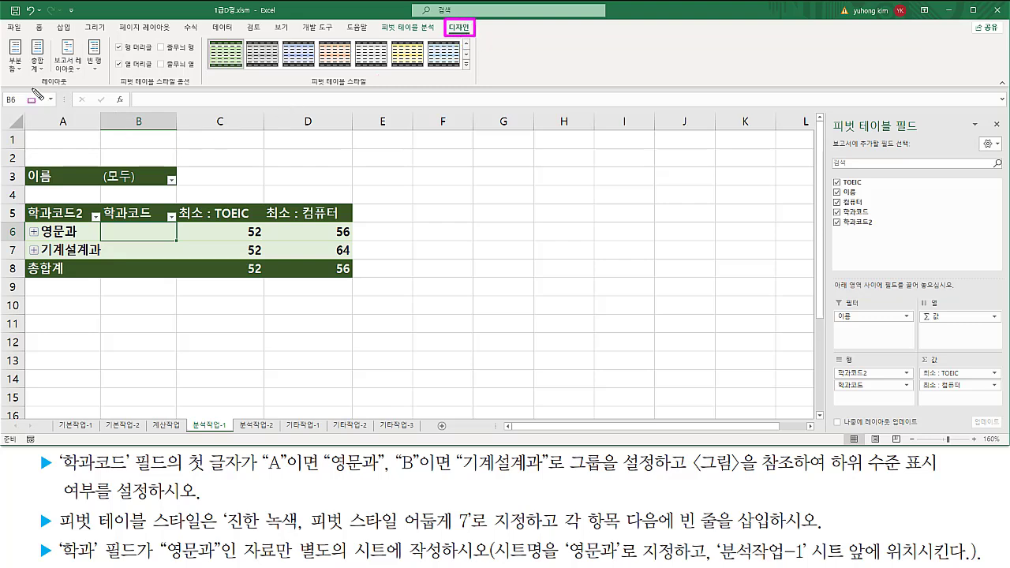
drag(37, 86, 76, 87)
drag(82, 34, 107, 74)
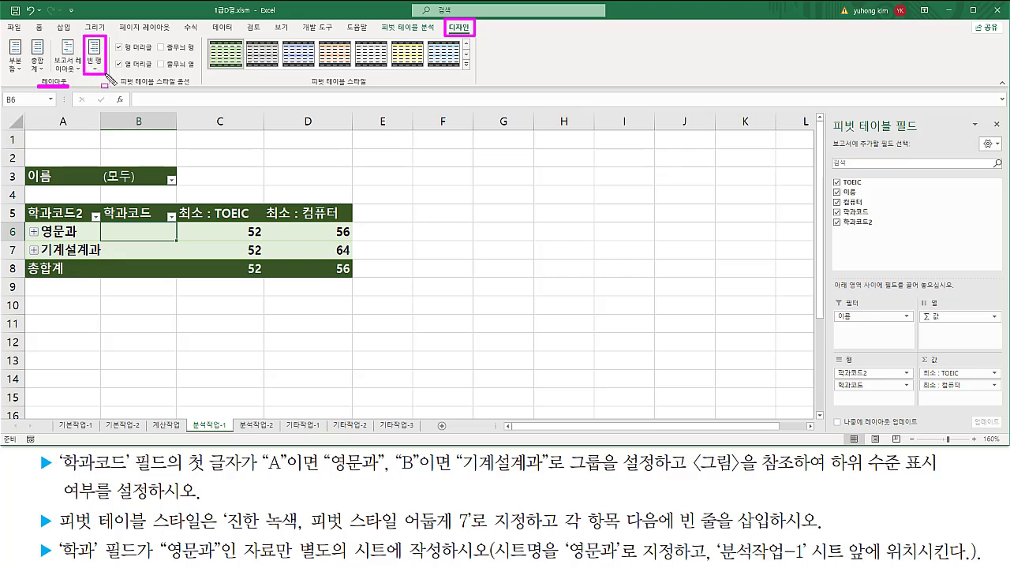
key(Escape)
click(95, 65)
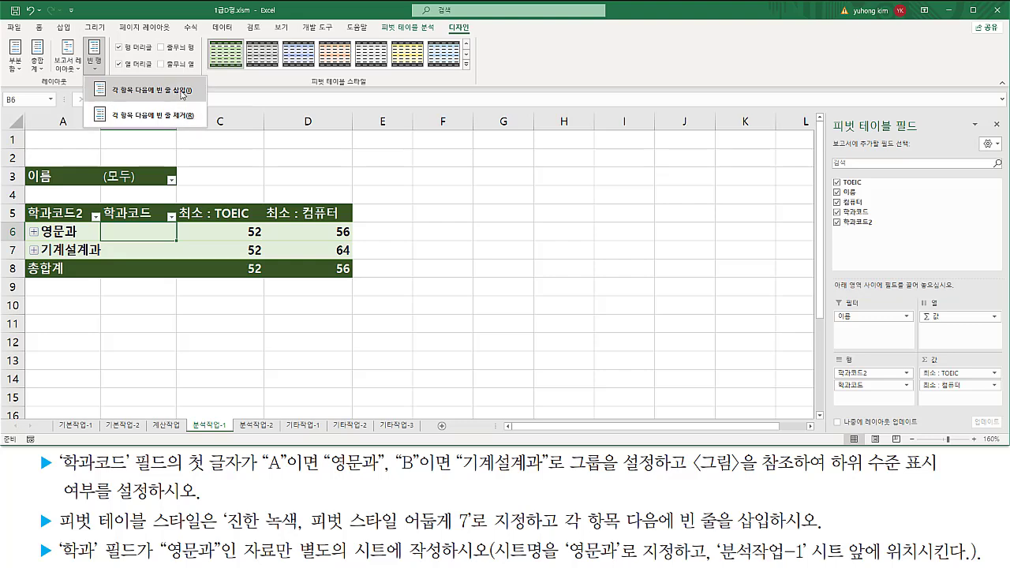
click(140, 93)
key(ctrl+2)
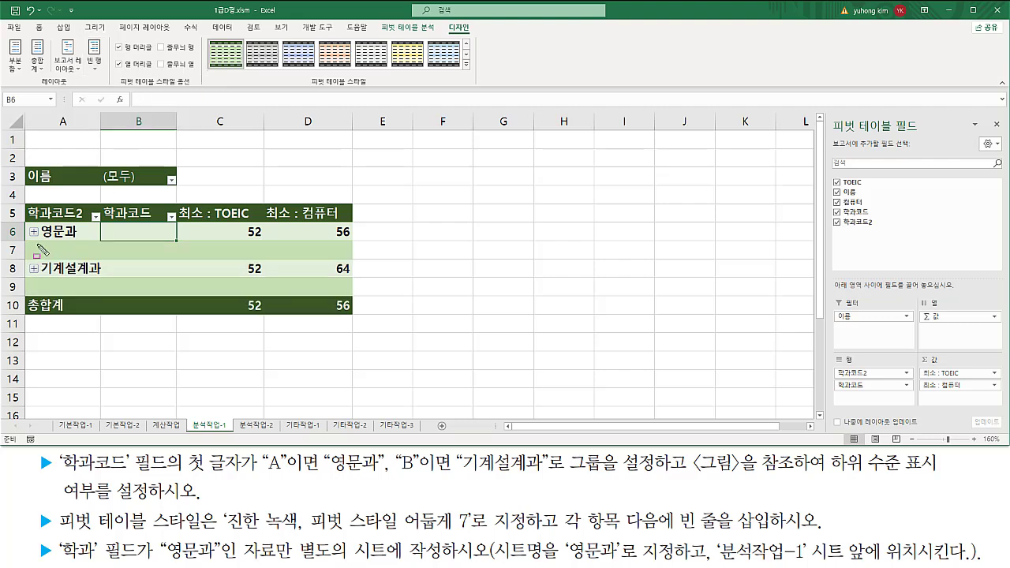
mouse_move(36, 243)
mouse_down()
mouse_move(286, 264)
mouse_move(352, 255)
mouse_up()
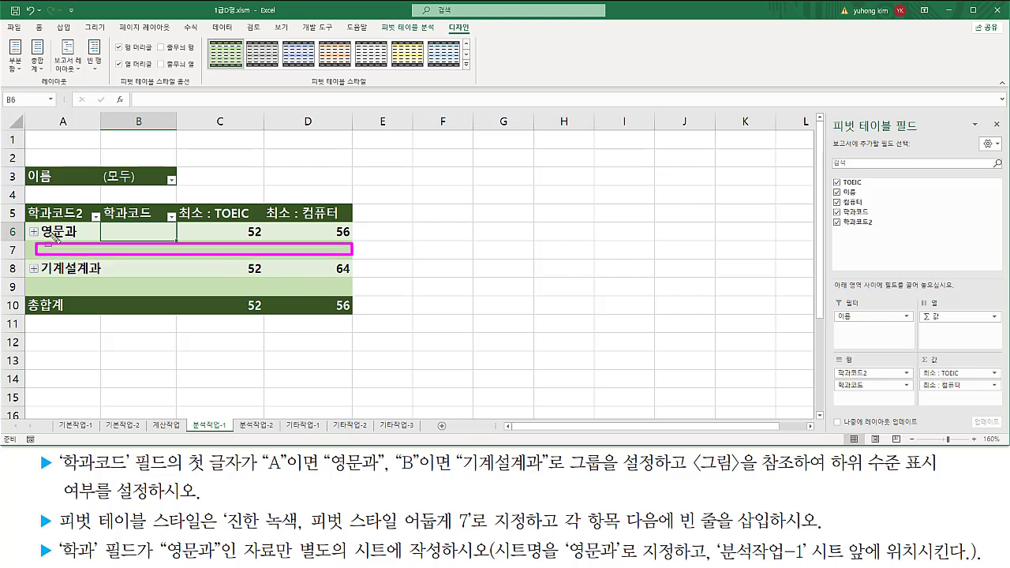
mouse_move(32, 279)
mouse_down()
mouse_move(293, 300)
mouse_move(350, 294)
mouse_up()
key(Escape)
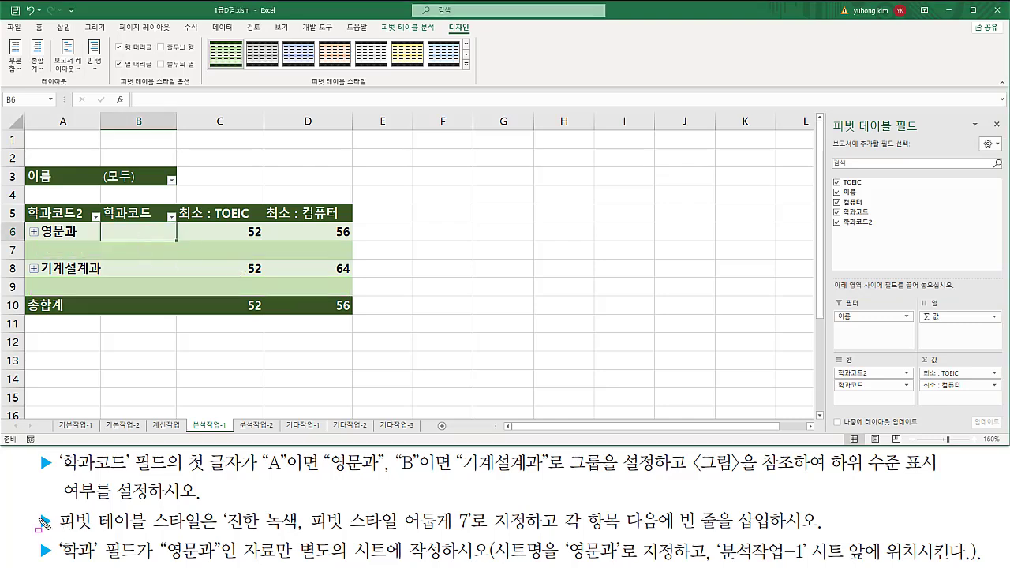
mouse_move(34, 516)
mouse_down()
mouse_move(319, 530)
mouse_move(835, 531)
mouse_move(840, 520)
mouse_up()
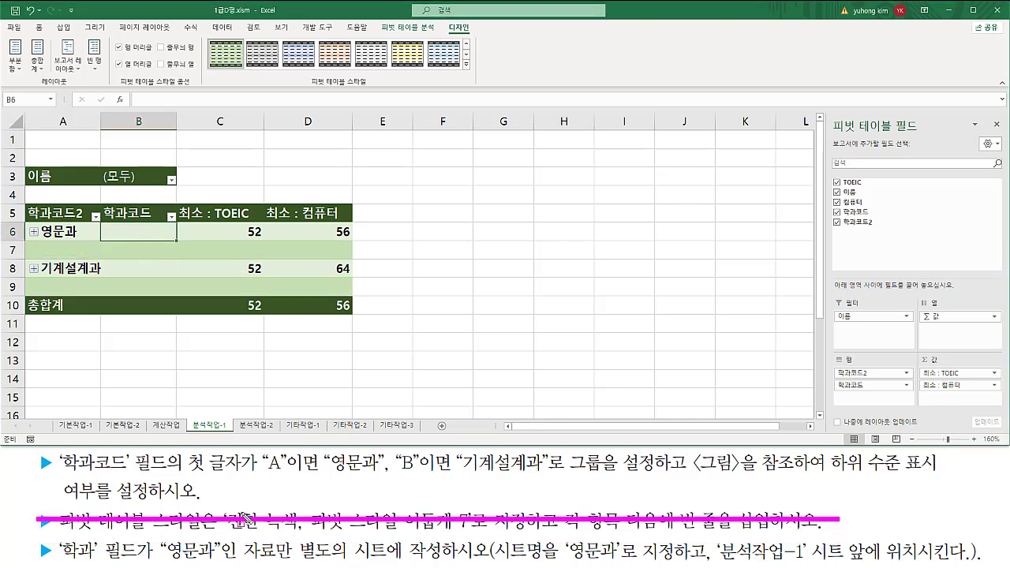
key(Escape)
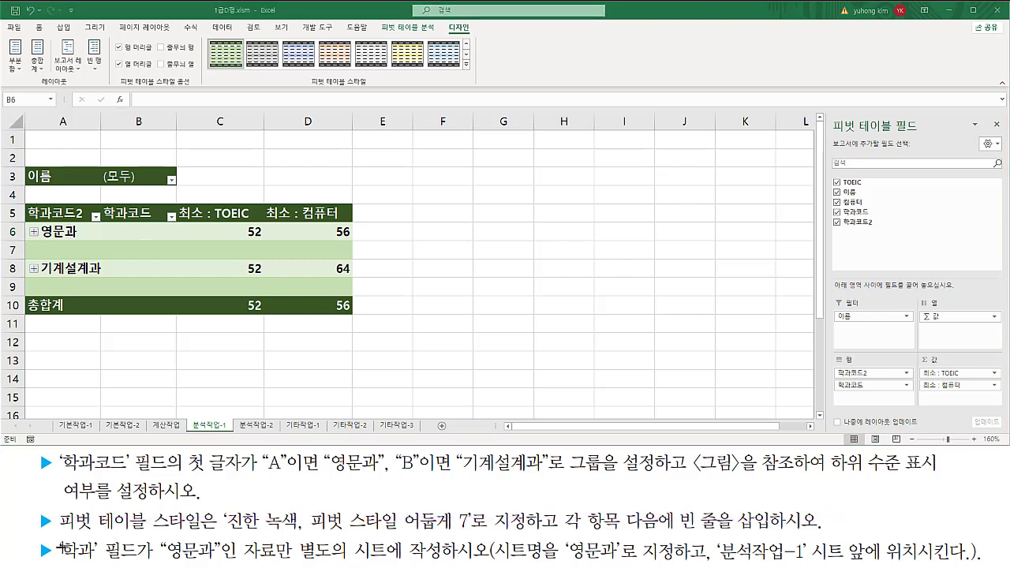
mouse_move(56, 537)
mouse_down()
mouse_move(101, 562)
mouse_move(142, 565)
mouse_up()
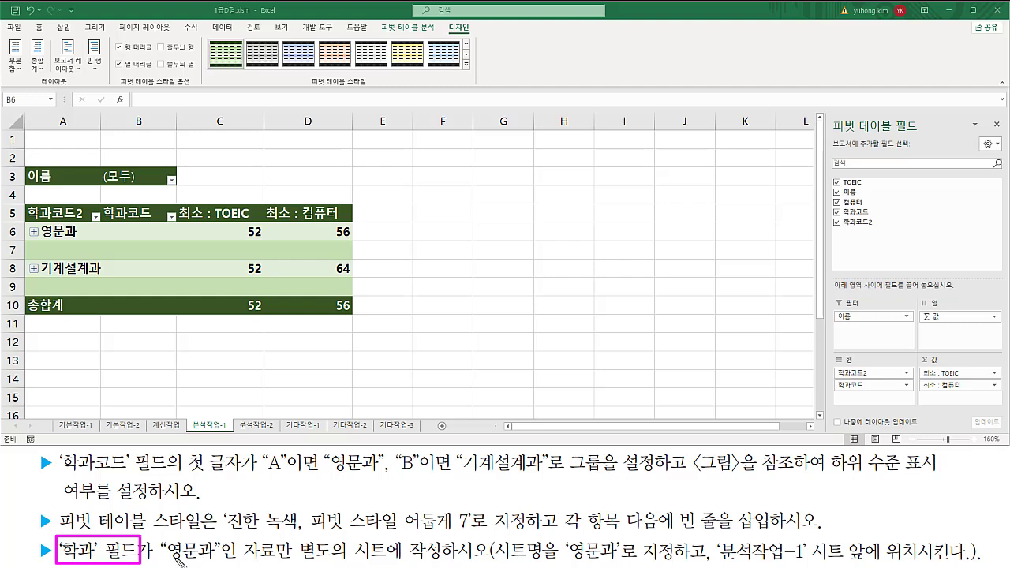
drag(167, 562, 449, 565)
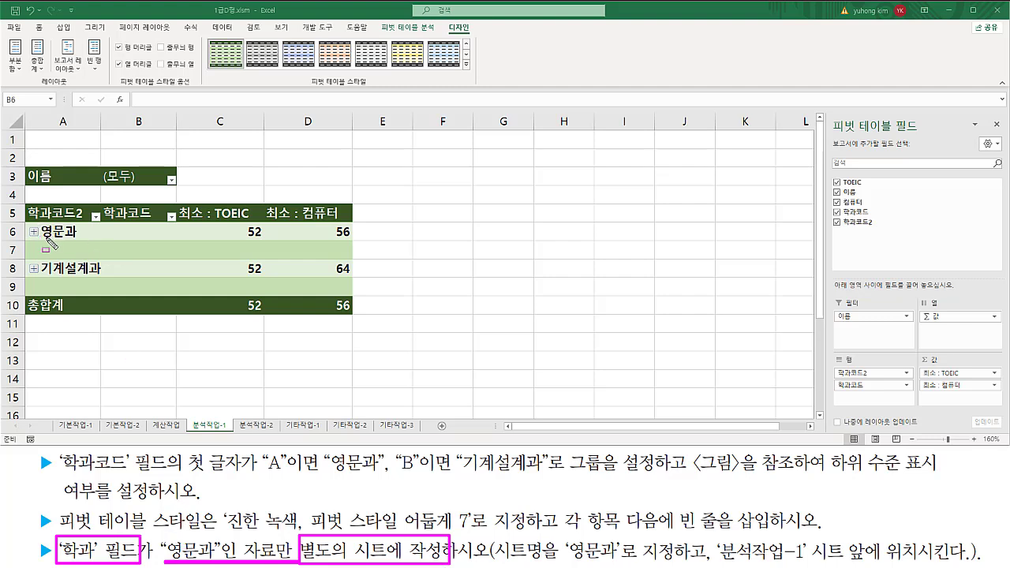
drag(38, 238, 82, 239)
drag(209, 237, 352, 237)
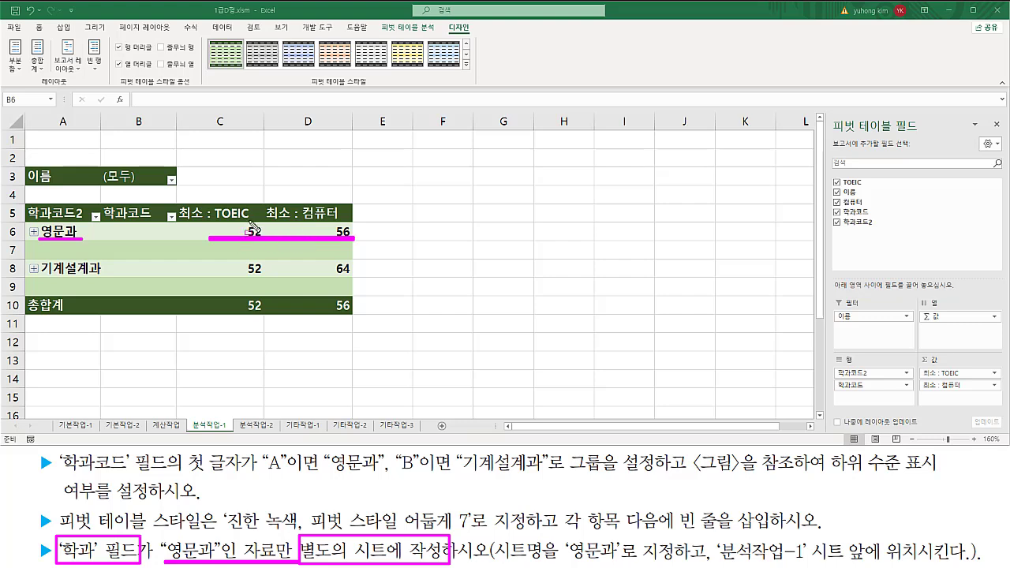
drag(250, 222, 263, 236)
drag(336, 226, 356, 233)
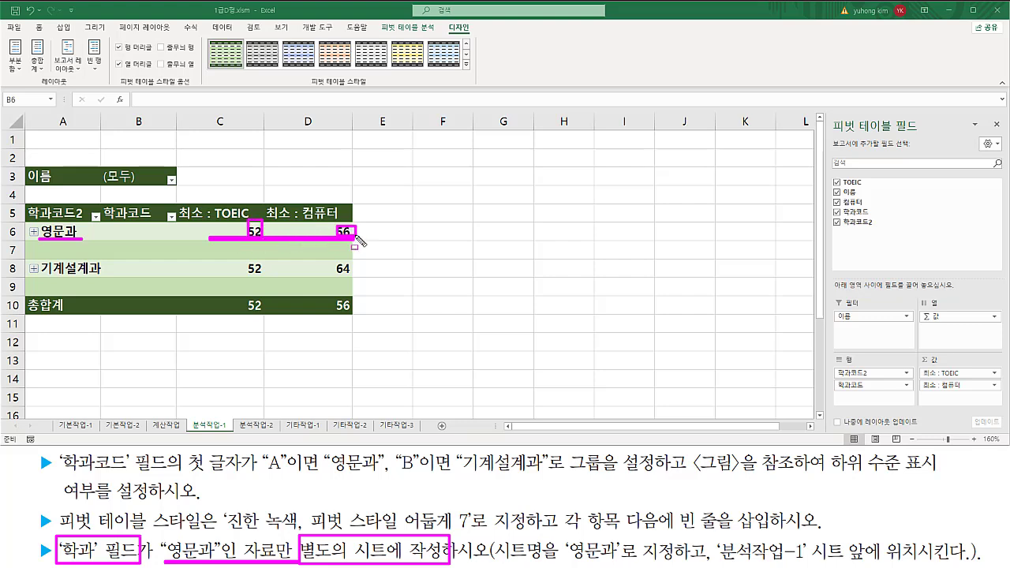
Extract the detail records behind the 영문과 minimum TOEIC value in cell C6 of the pivot table to a separate sheet
key(Escape)
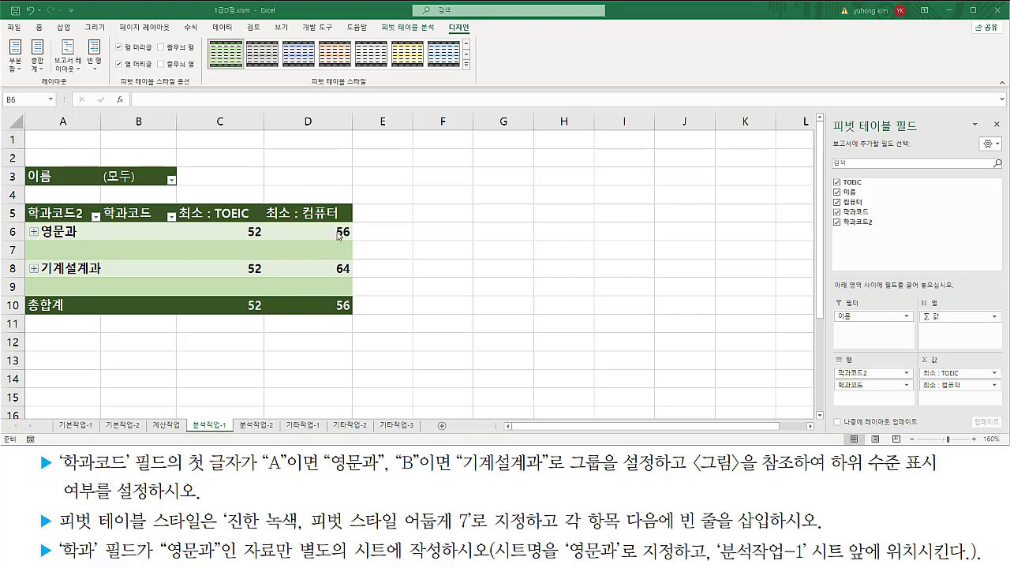
click(265, 230)
click(260, 229)
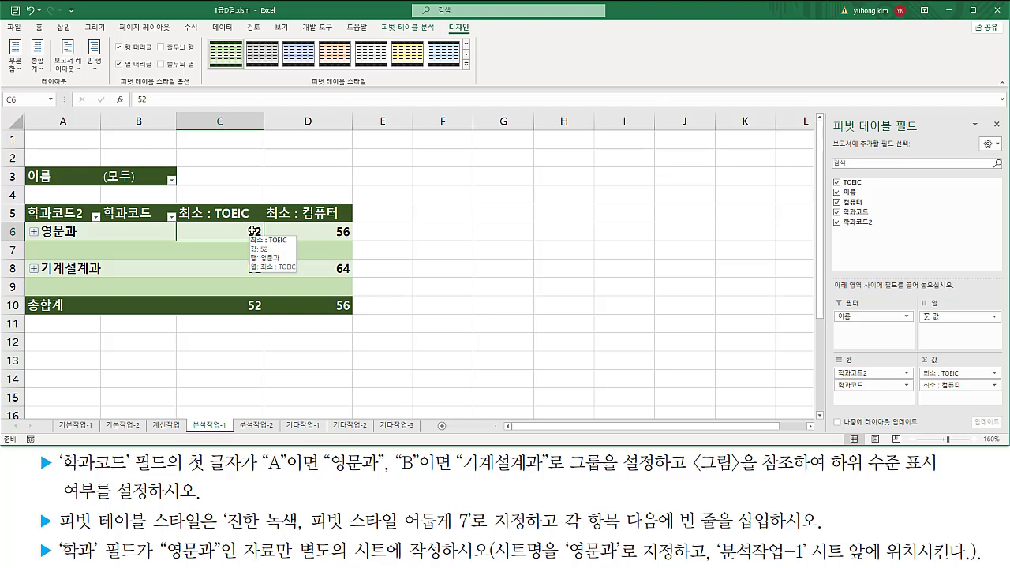
double_click(252, 230)
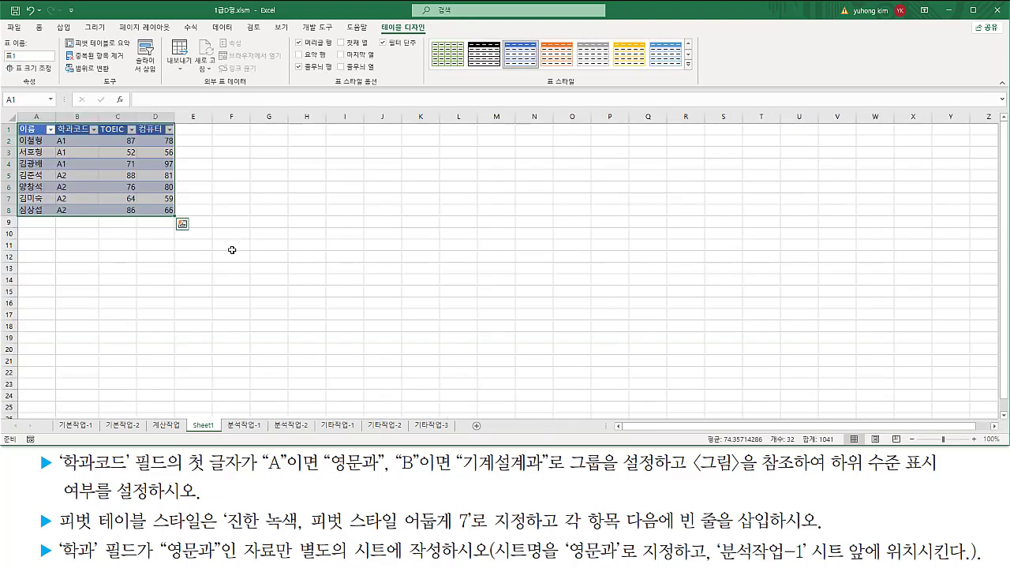
Examine the extracted records on Sheet1, checking the first letter of the 학과코드 values against the 영문과 grouping rule
drag(188, 419, 222, 435)
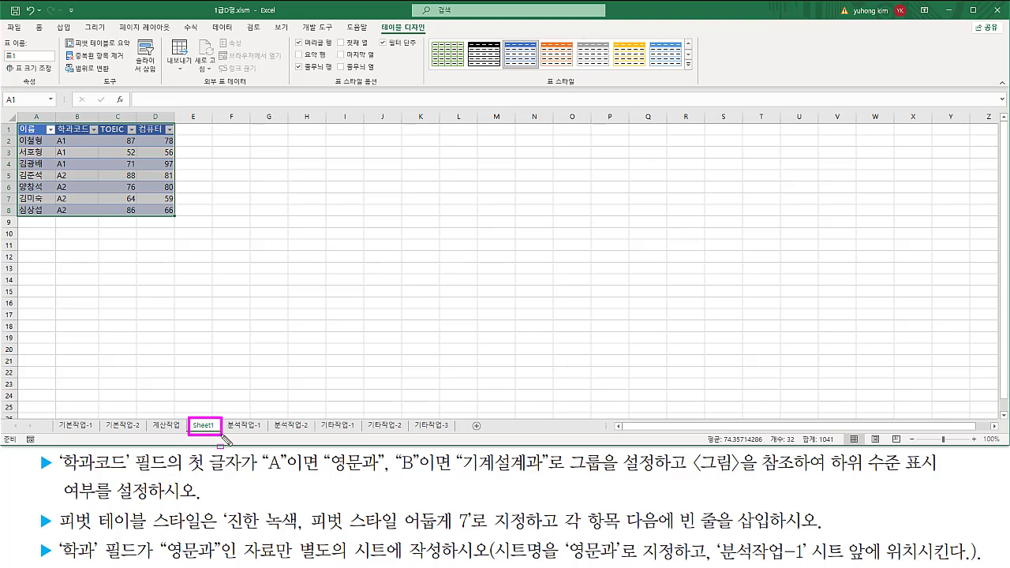
mouse_move(15, 122)
mouse_down()
mouse_move(54, 185)
mouse_move(175, 225)
mouse_up()
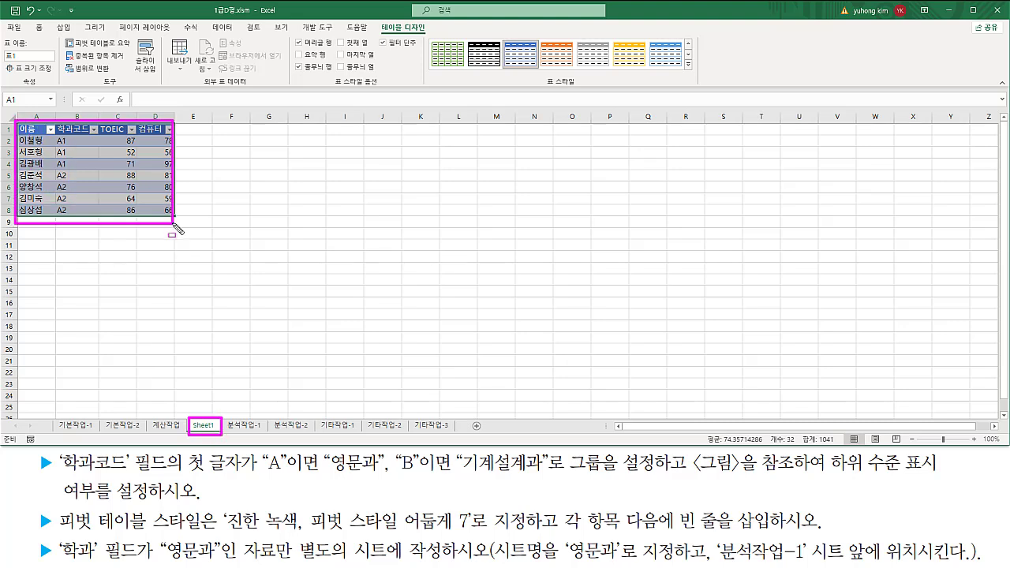
key(Escape)
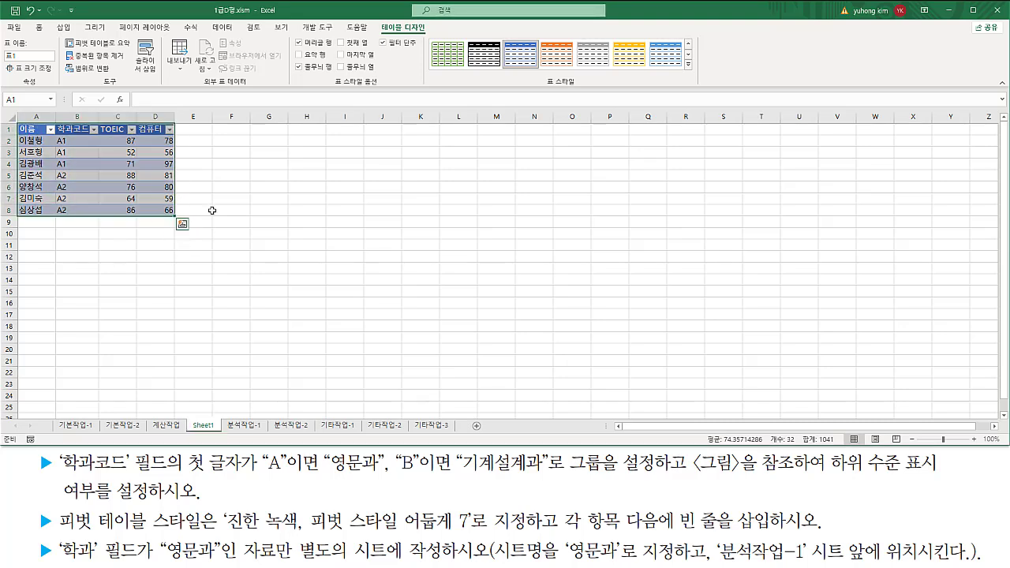
scroll(213, 210, up, 3)
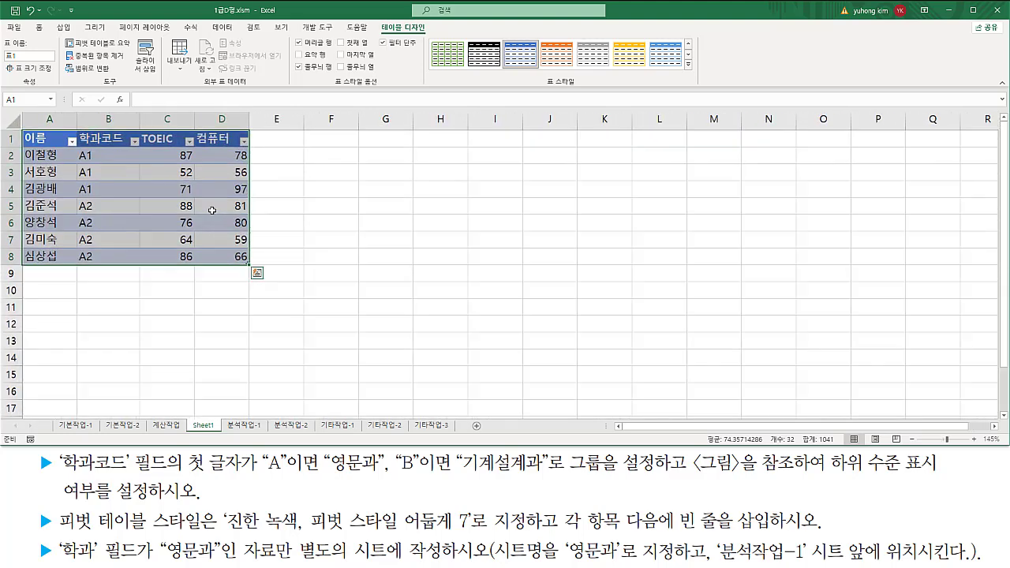
scroll(213, 209, up, 1)
click(150, 301)
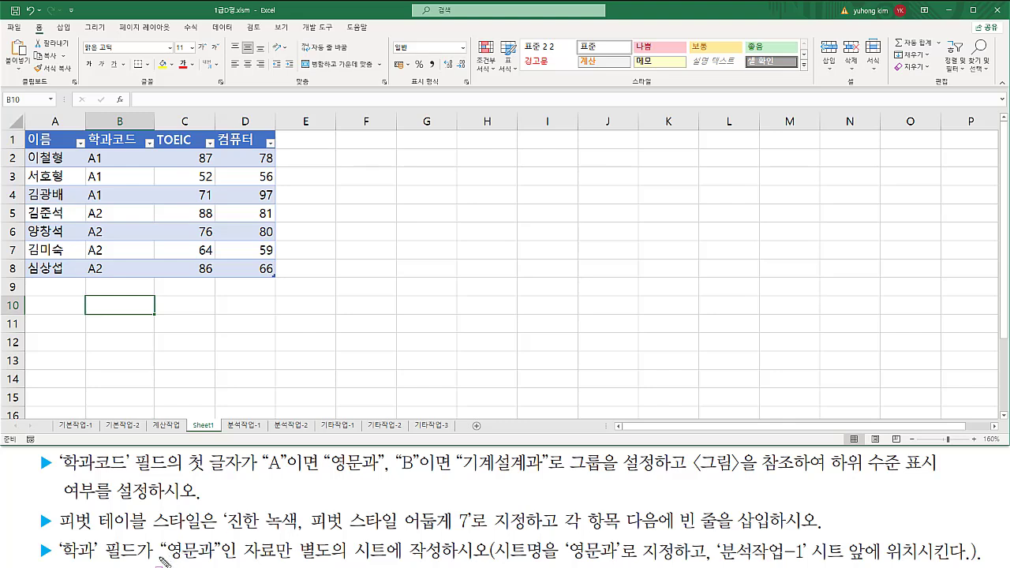
drag(160, 562, 228, 562)
drag(63, 472, 381, 474)
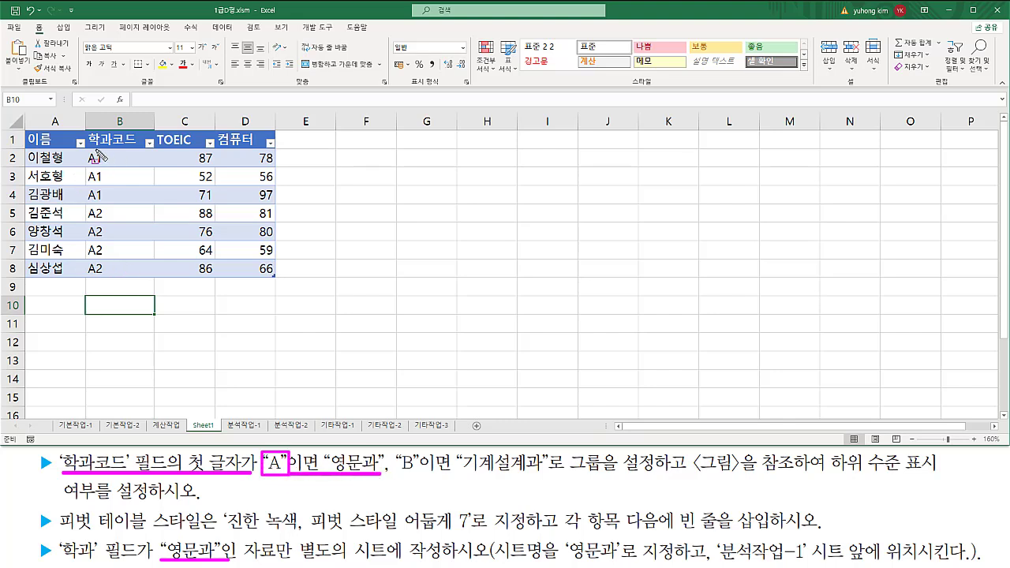
drag(82, 150, 107, 277)
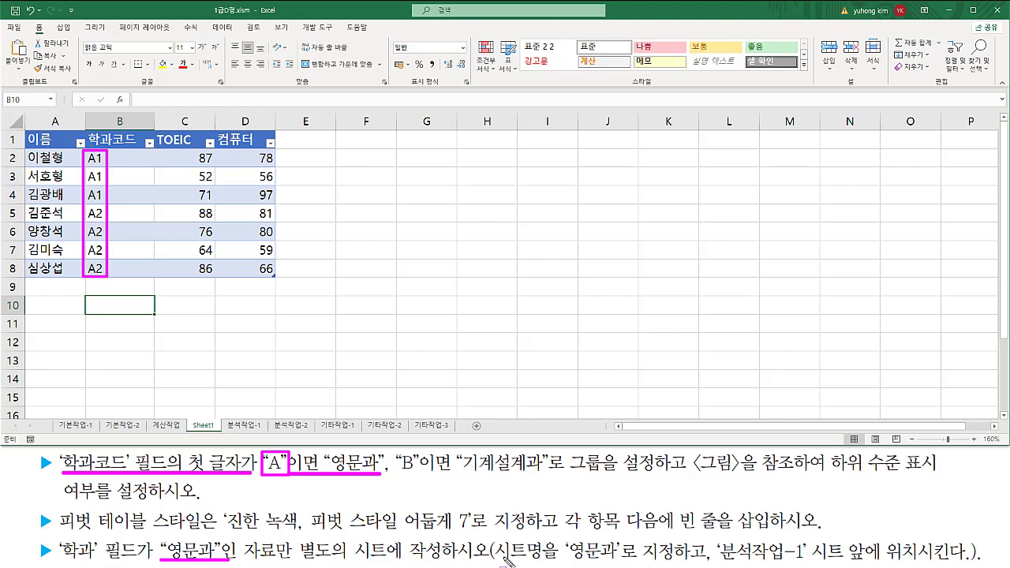
mouse_move(494, 562)
mouse_down()
mouse_move(562, 563)
mouse_move(583, 536)
mouse_move(677, 564)
mouse_up()
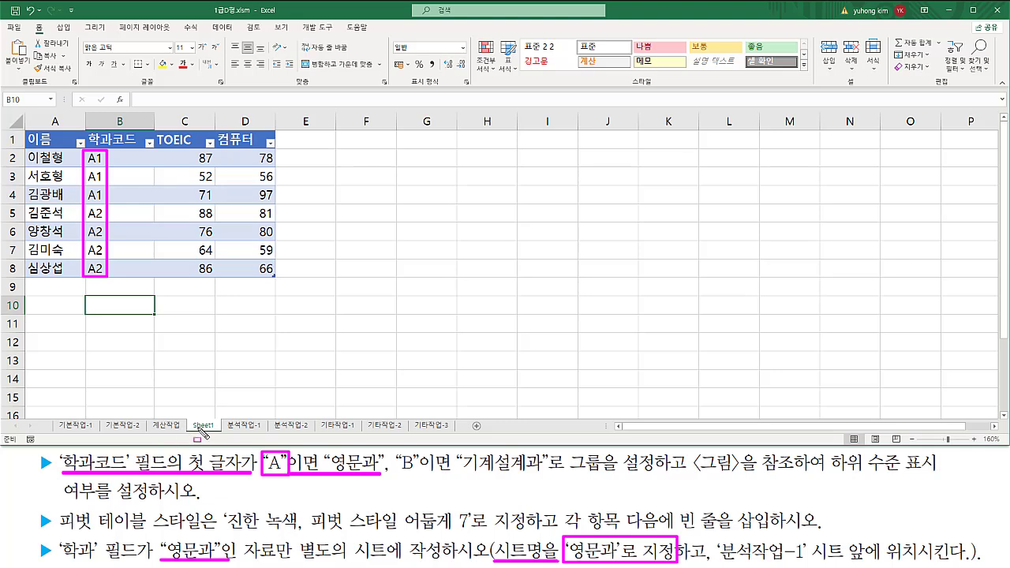
drag(190, 431, 214, 431)
key(Escape)
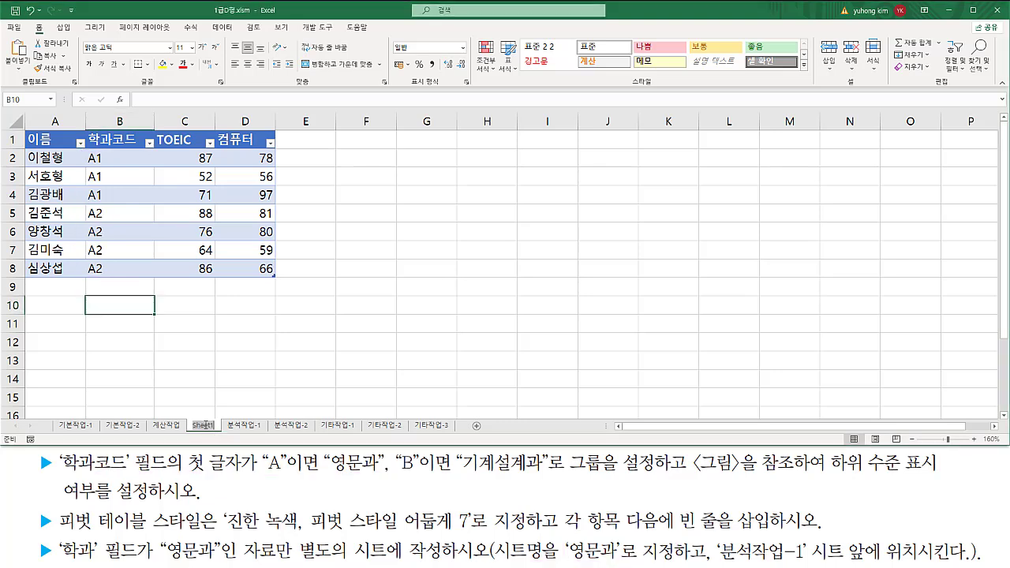
Rename the extracted data sheet Sheet1 as 영문과
double_click(204, 426)
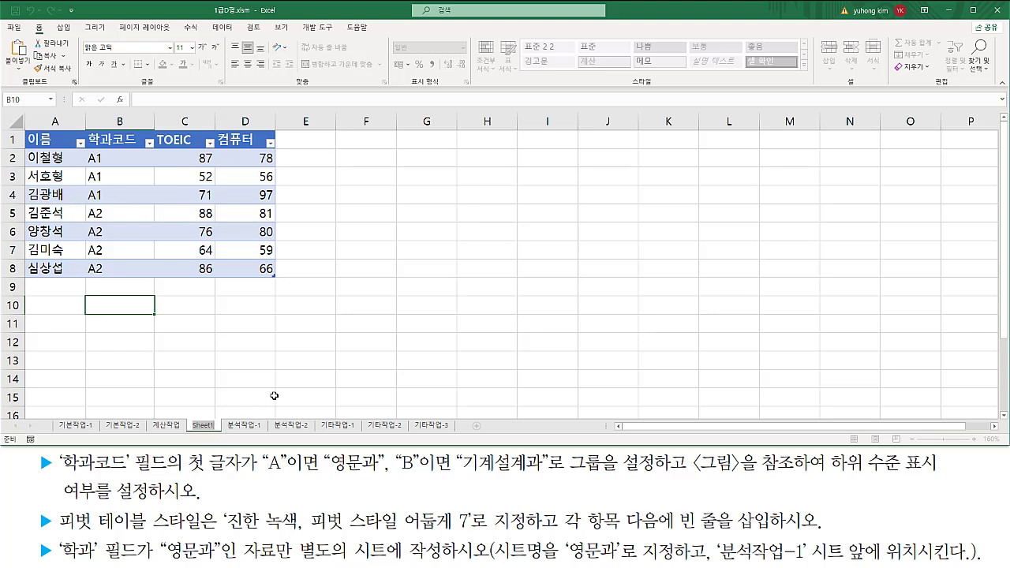
text(영)
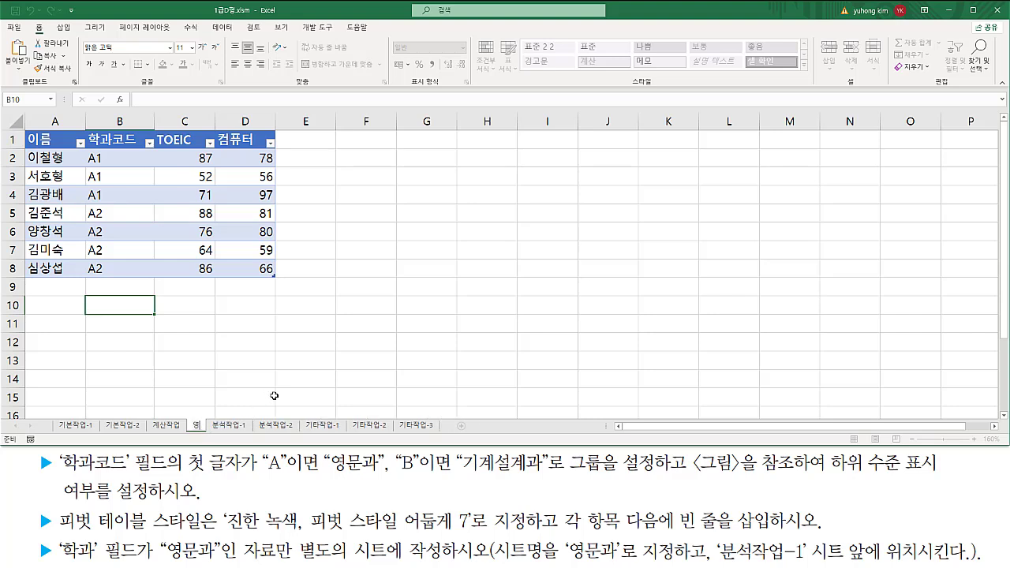
text(문과)
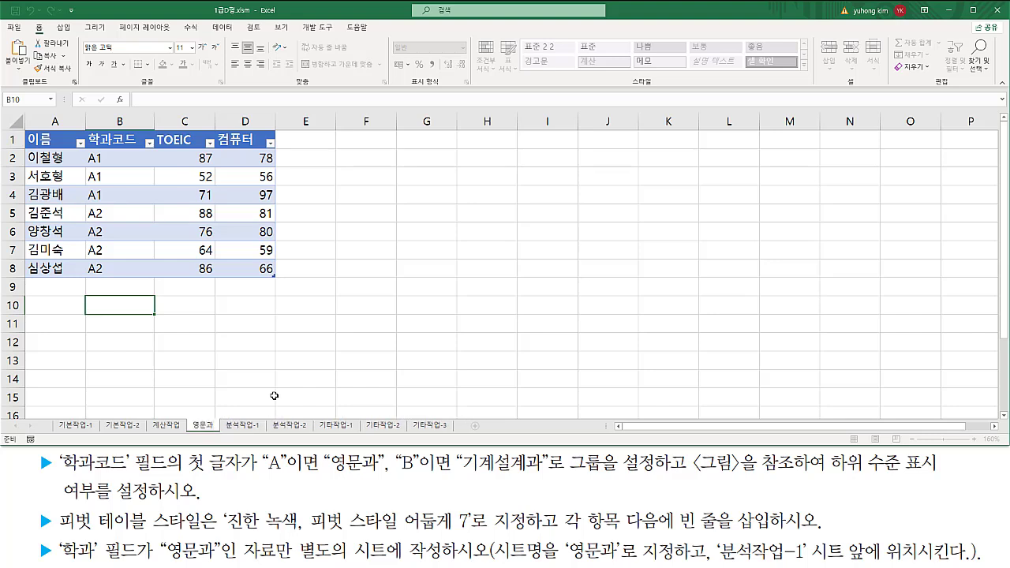
key(Return)
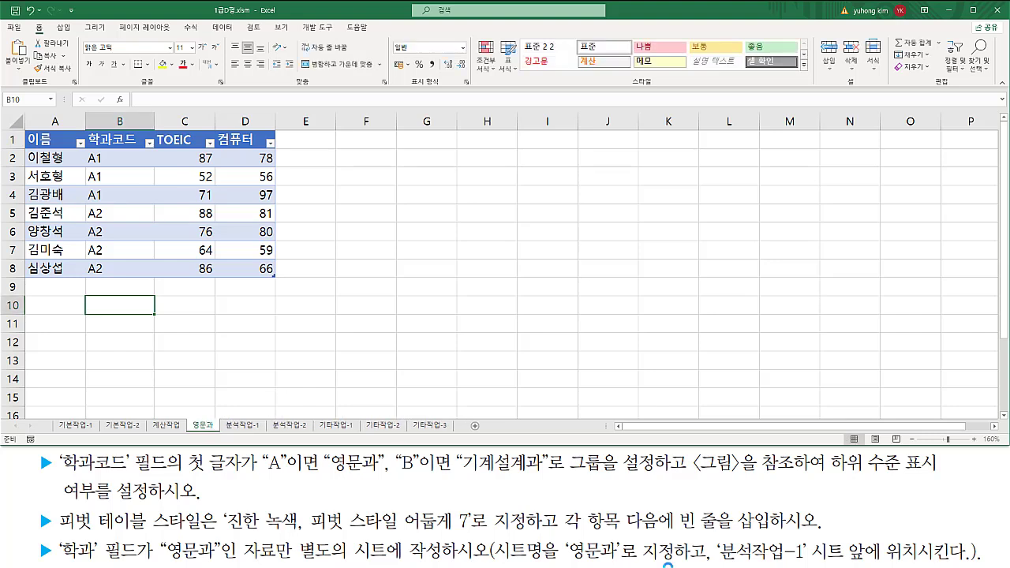
drag(719, 560, 924, 562)
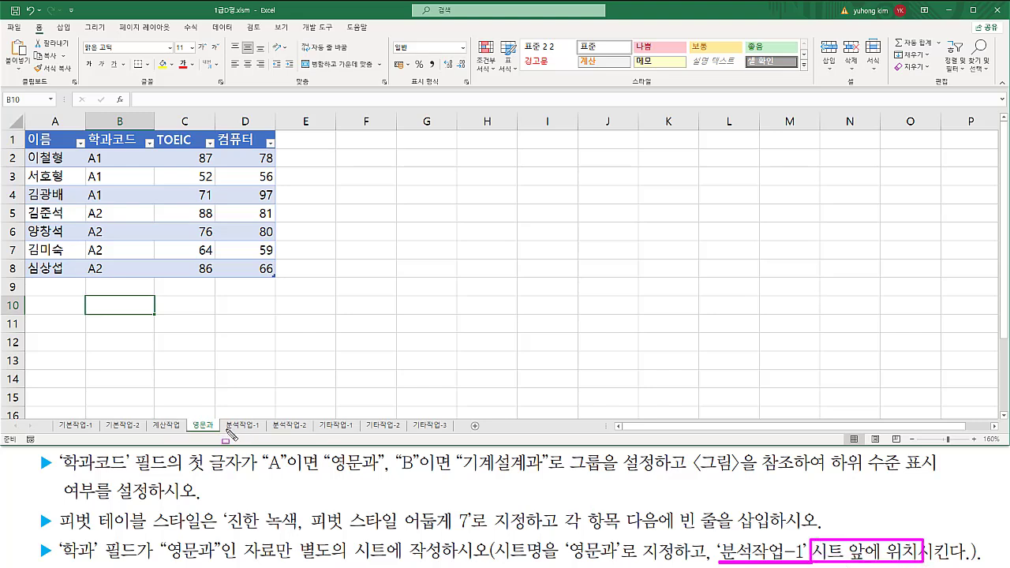
drag(225, 430, 265, 433)
drag(188, 416, 216, 434)
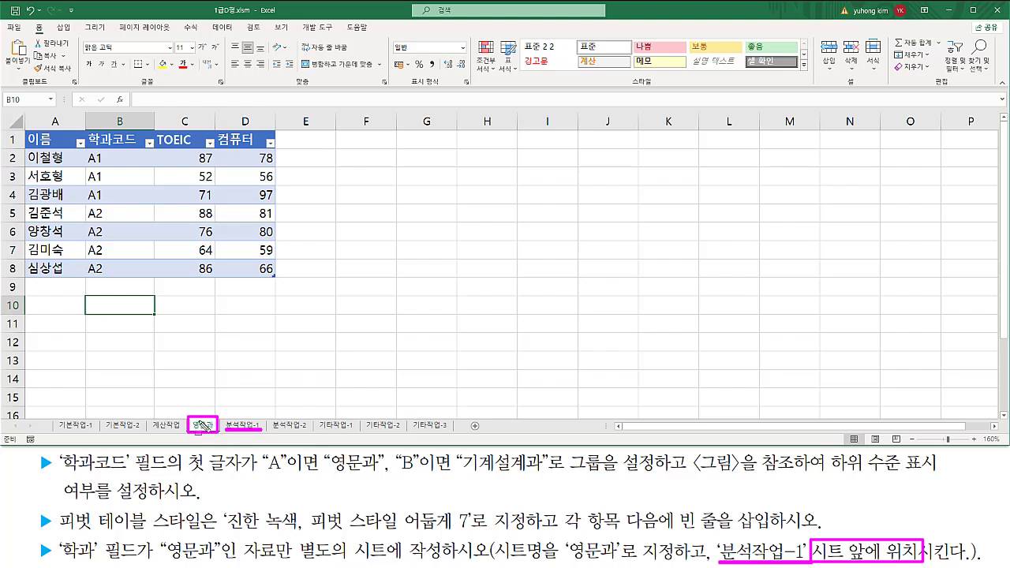
key(Escape)
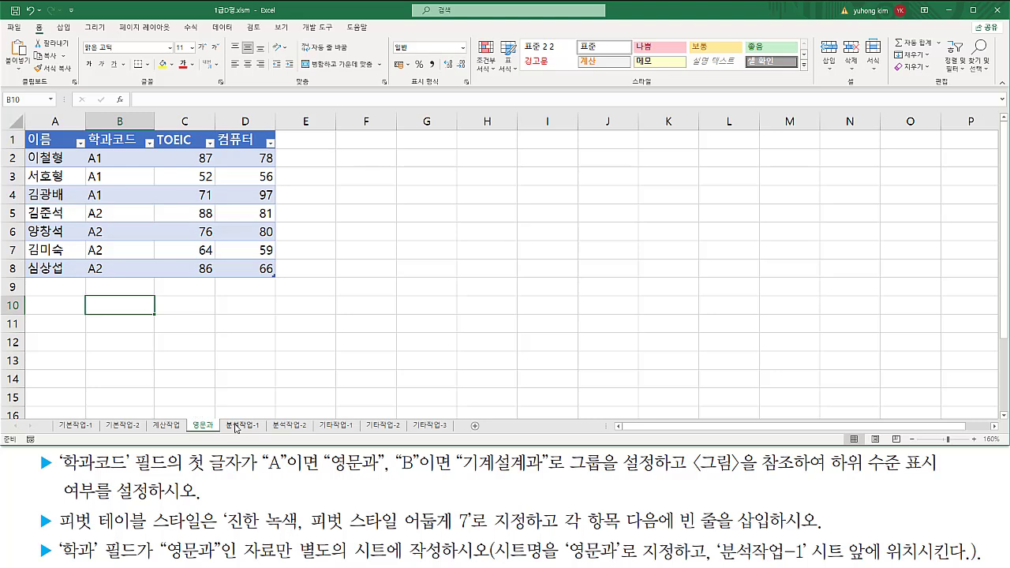
Return to the 분석작업-1 sheet and review the pivot table's filter, headers, group labels and values
click(237, 427)
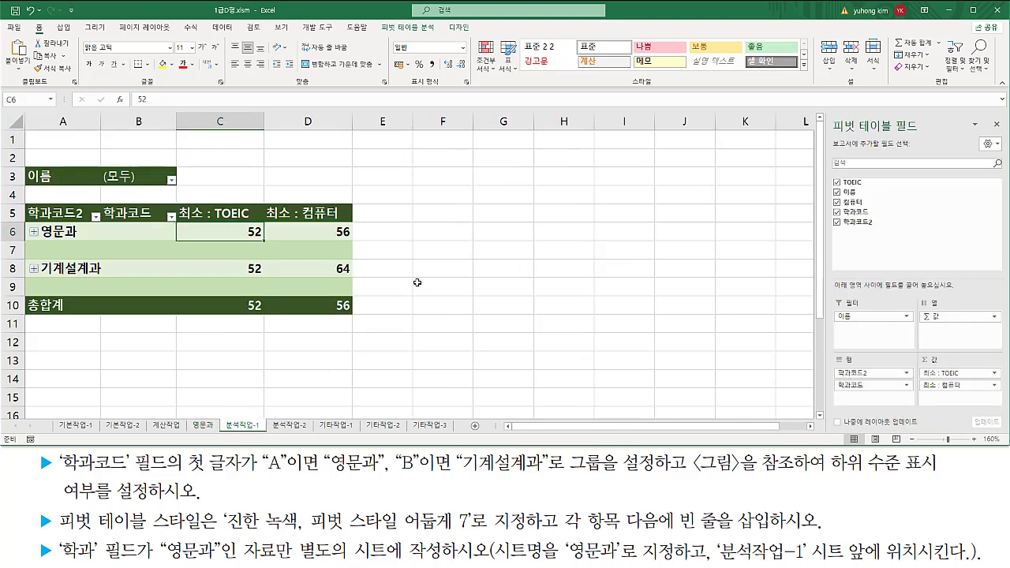
click(430, 267)
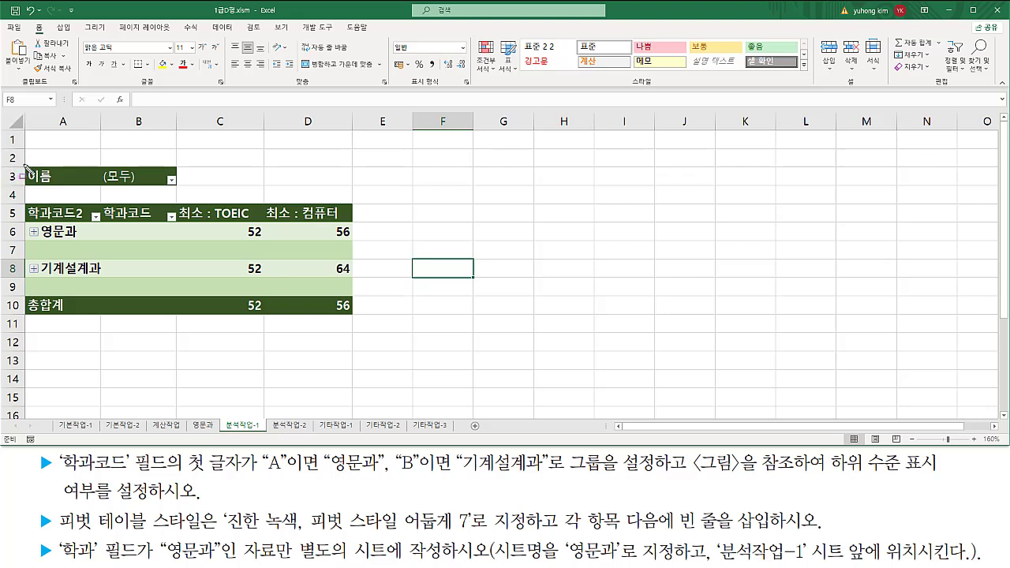
mouse_move(20, 163)
mouse_down()
mouse_move(36, 235)
mouse_move(363, 327)
mouse_up()
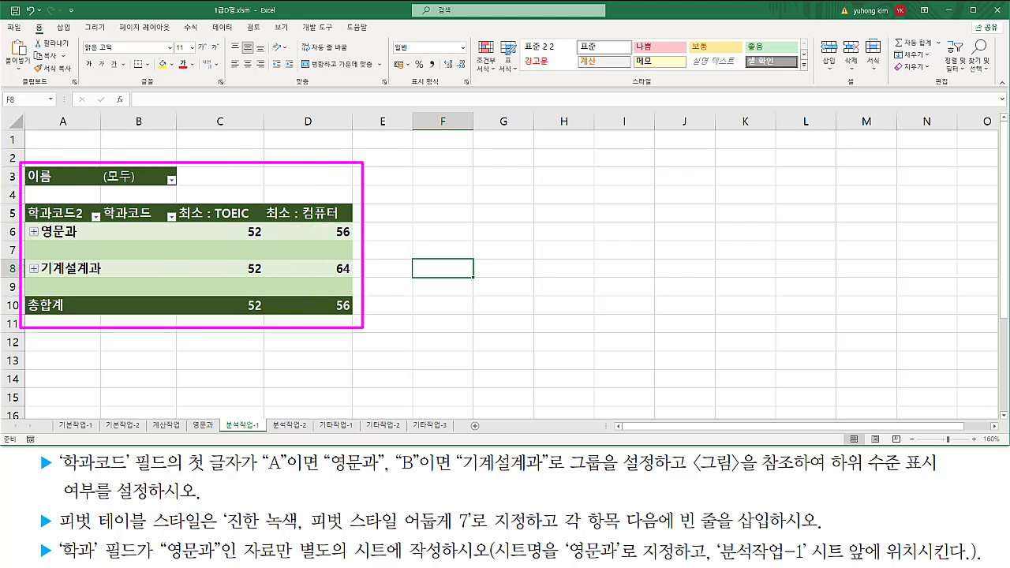
key(Escape)
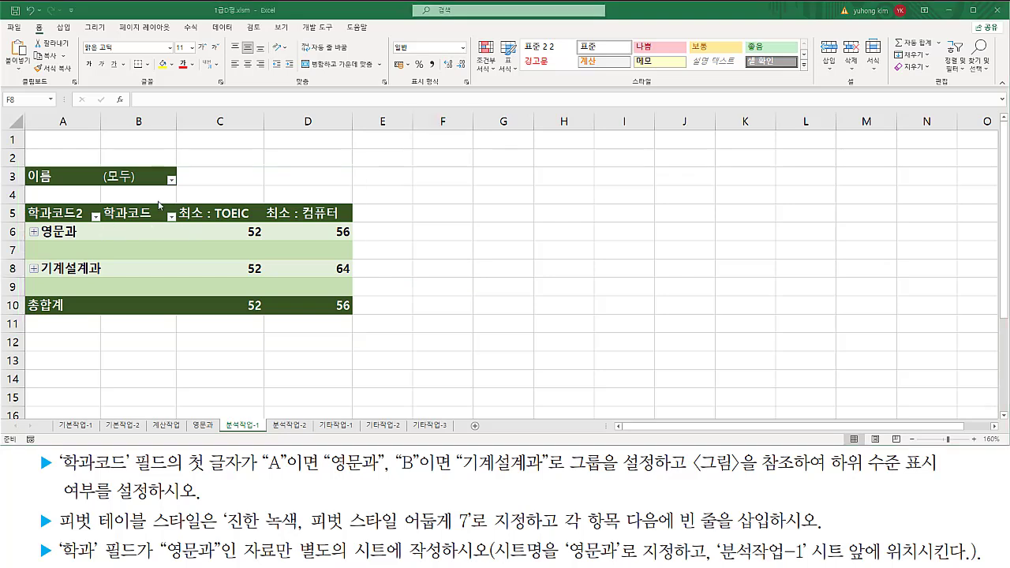
mouse_move(24, 168)
mouse_down()
mouse_move(130, 190)
mouse_move(176, 188)
mouse_up()
mouse_move(24, 204)
mouse_down()
mouse_move(88, 223)
mouse_move(355, 229)
mouse_up()
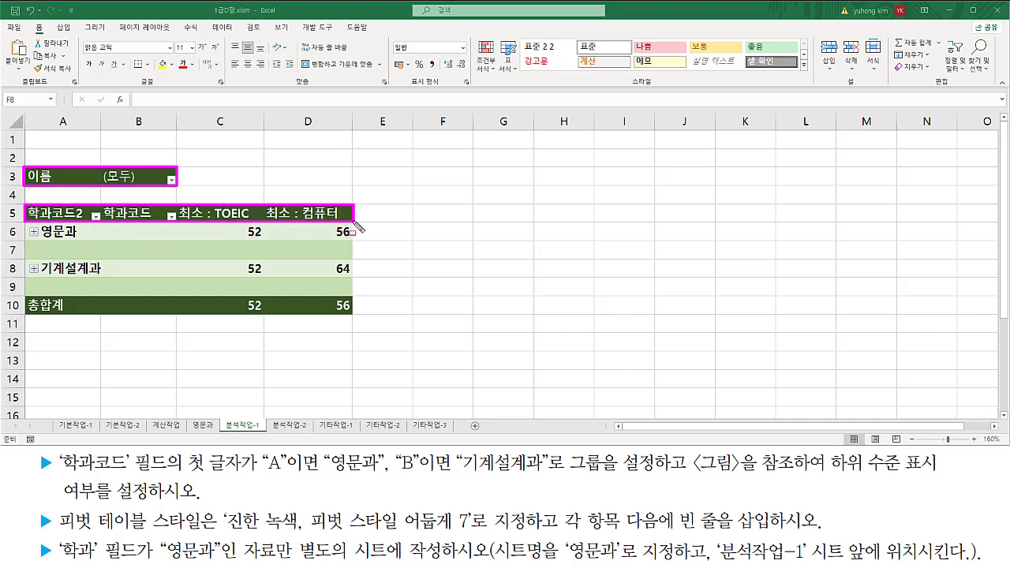
mouse_move(27, 223)
mouse_down()
mouse_move(62, 250)
mouse_move(85, 225)
mouse_up()
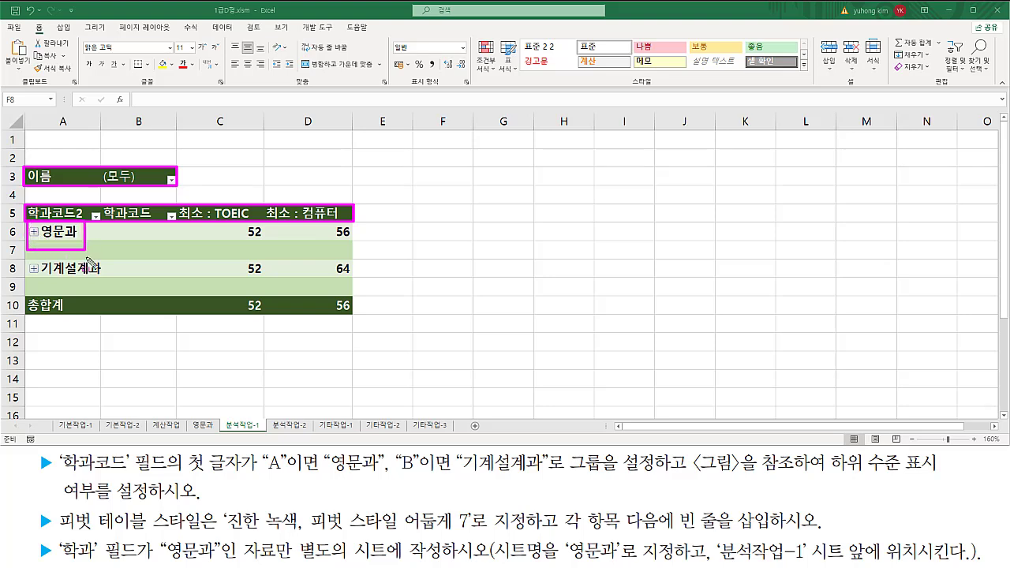
drag(89, 262, 108, 320)
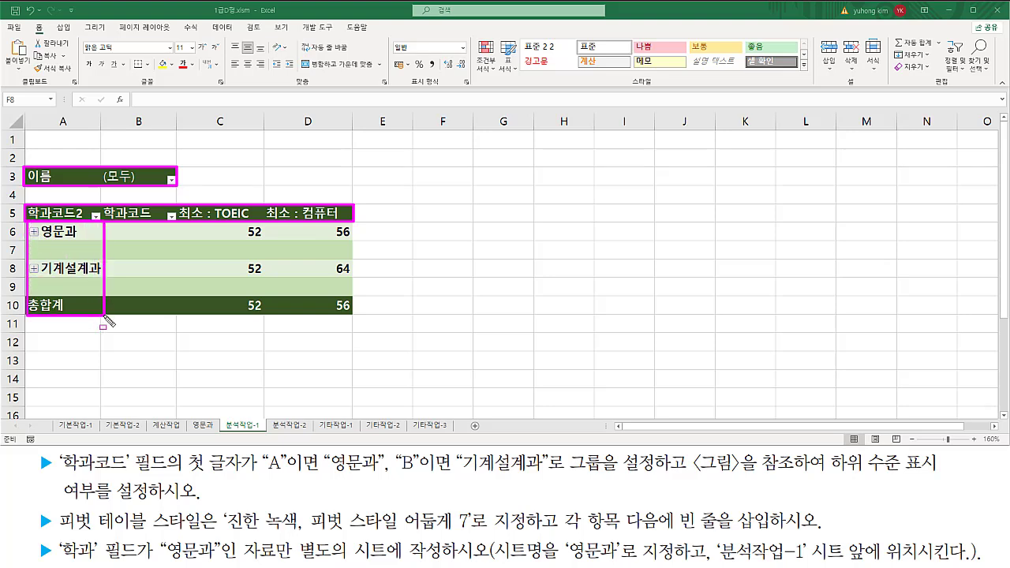
mouse_move(224, 223)
mouse_down()
mouse_move(240, 305)
mouse_move(357, 318)
mouse_up()
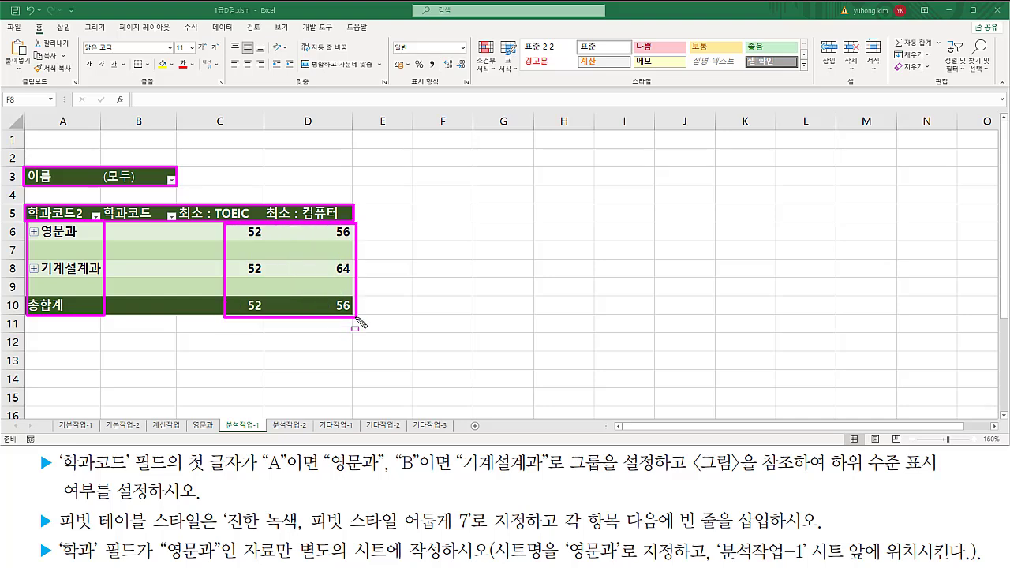
key(Escape)
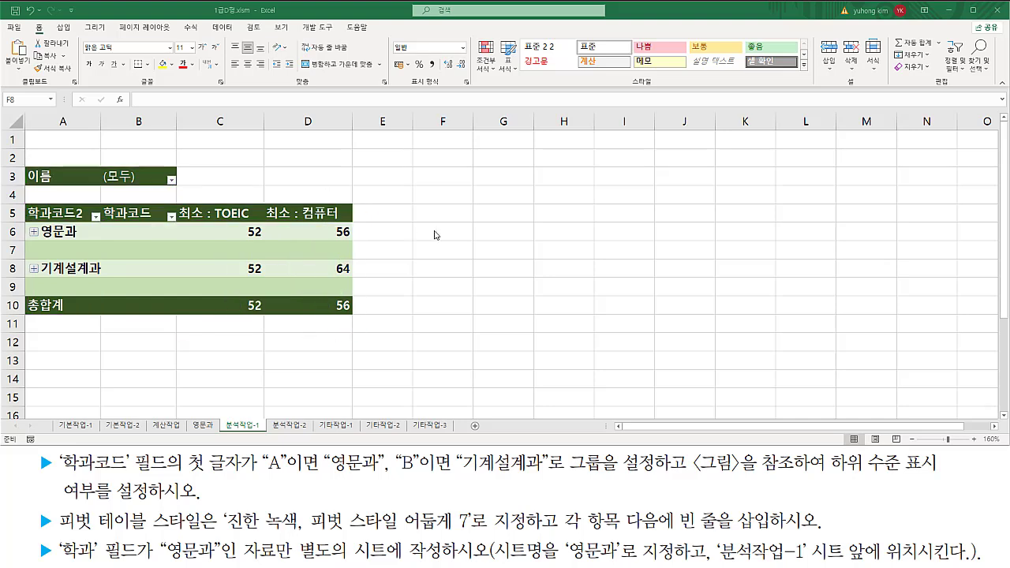
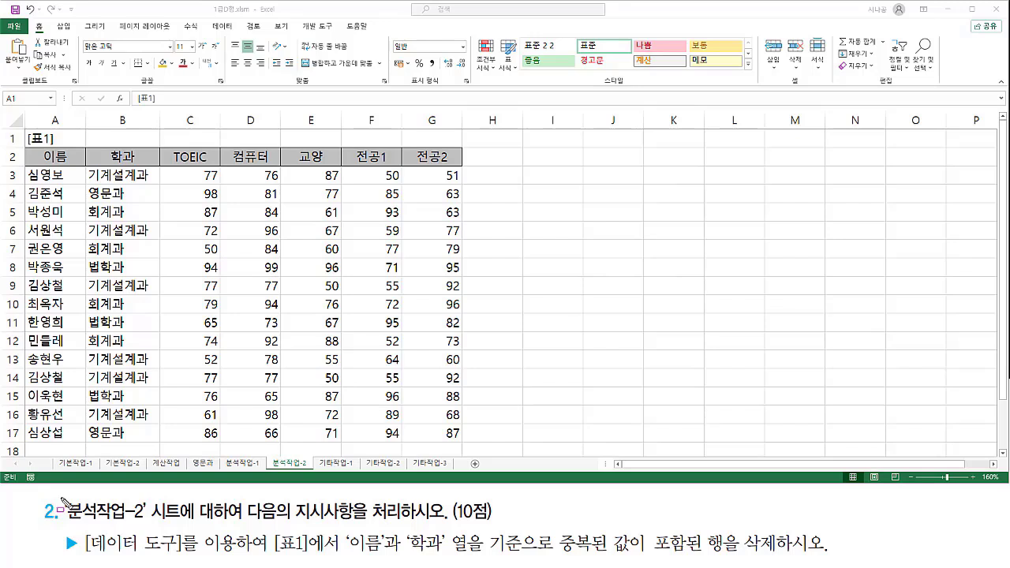
drag(63, 502, 149, 524)
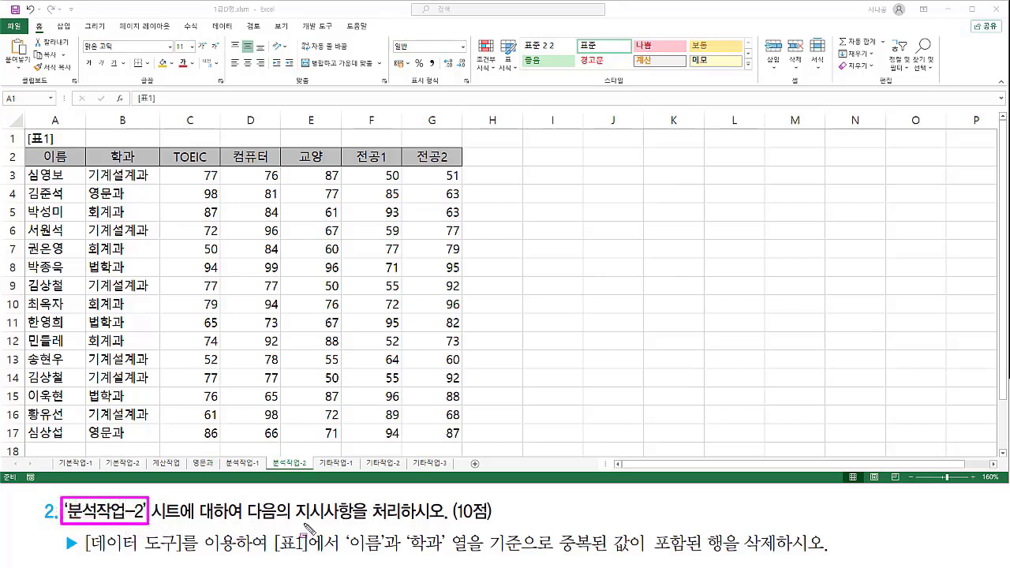
drag(292, 522, 403, 523)
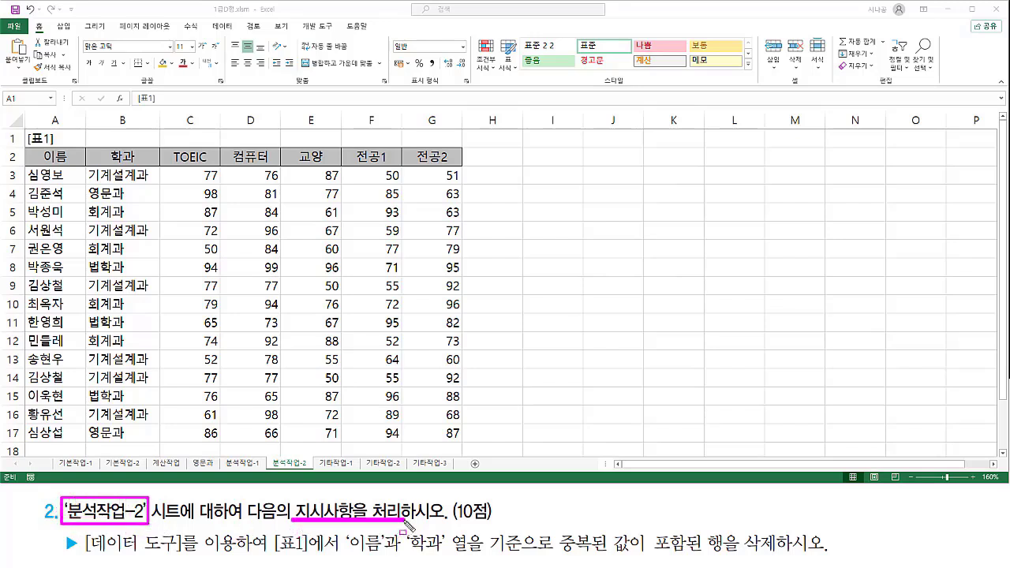
mouse_move(270, 456)
mouse_down()
mouse_move(278, 471)
mouse_move(313, 472)
mouse_up()
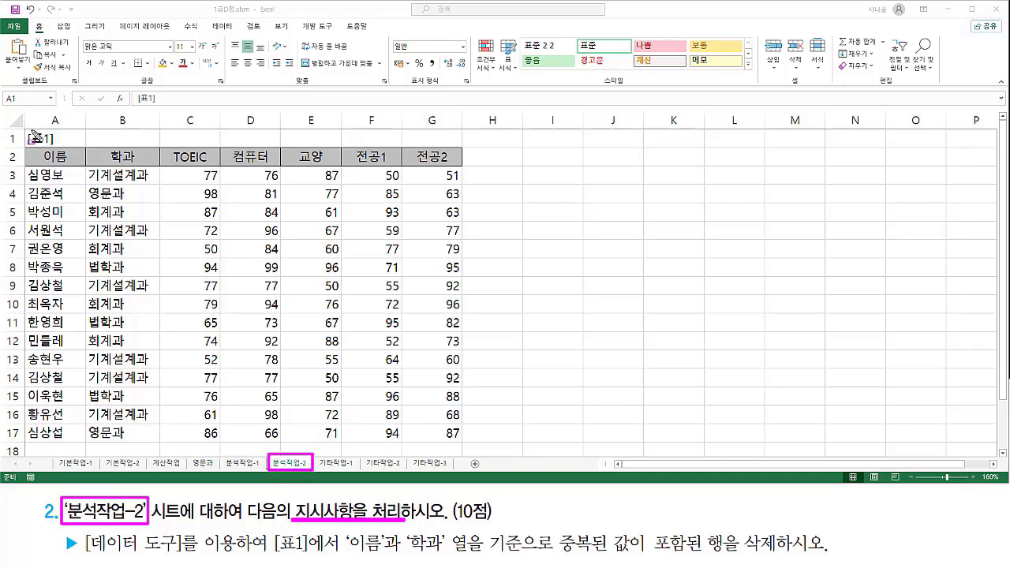
mouse_move(25, 131)
mouse_down()
mouse_move(103, 349)
mouse_move(464, 440)
mouse_up()
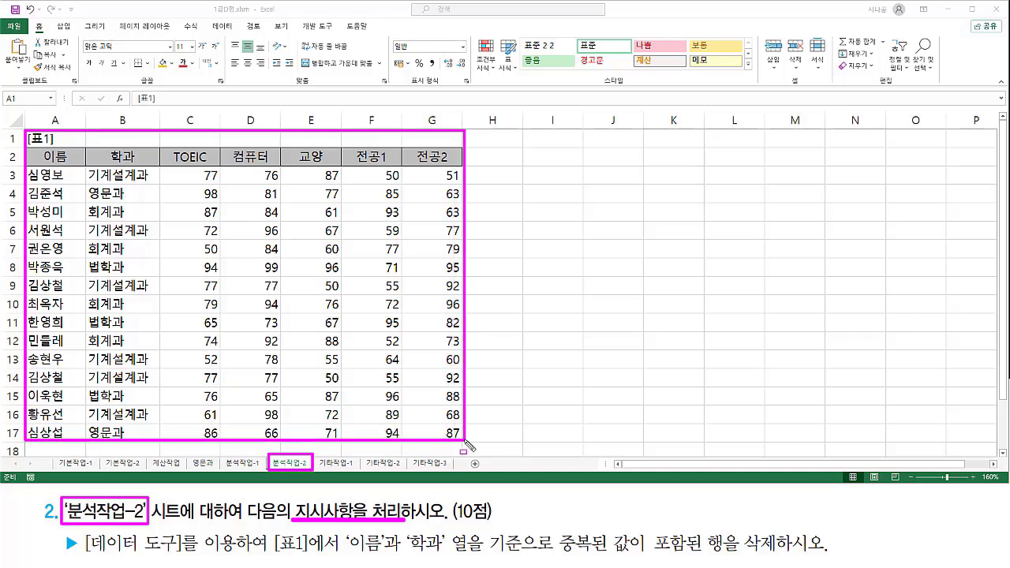
key(Escape)
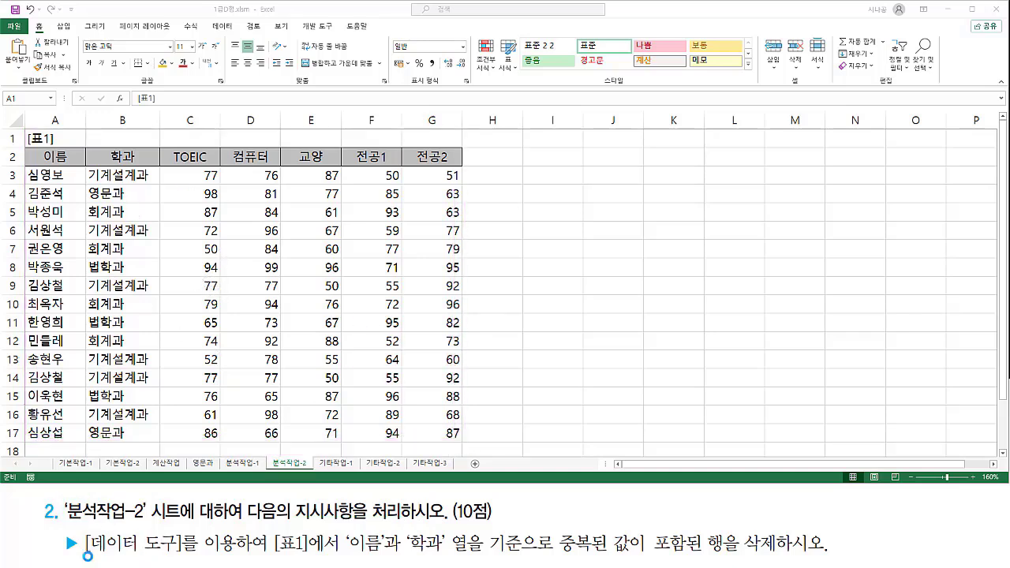
drag(84, 556, 230, 556)
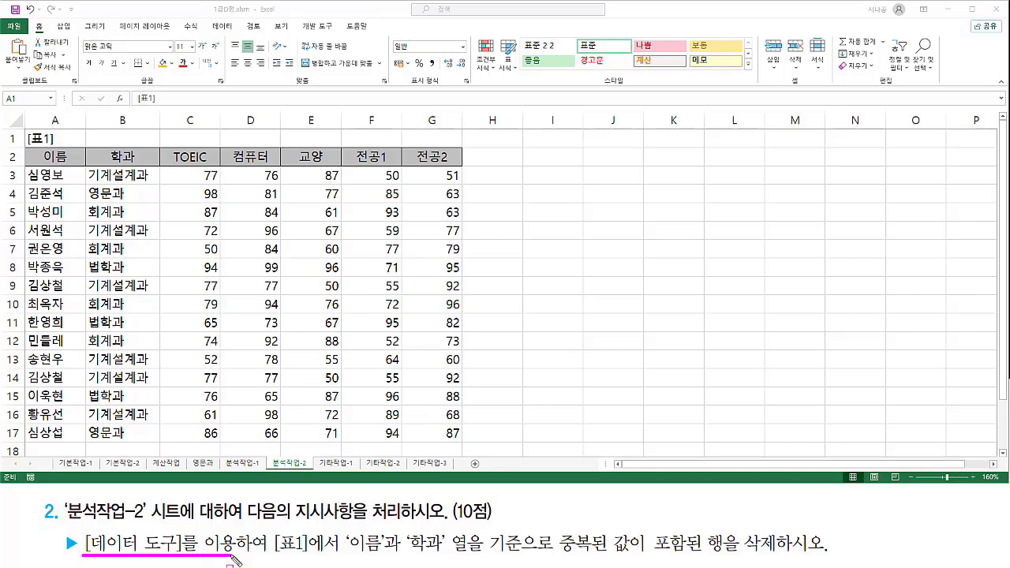
Start Remove Duplicates on the [표1] data and deselect all of its comparison columns
mouse_move(272, 528)
mouse_down()
mouse_move(290, 562)
mouse_move(448, 555)
mouse_up()
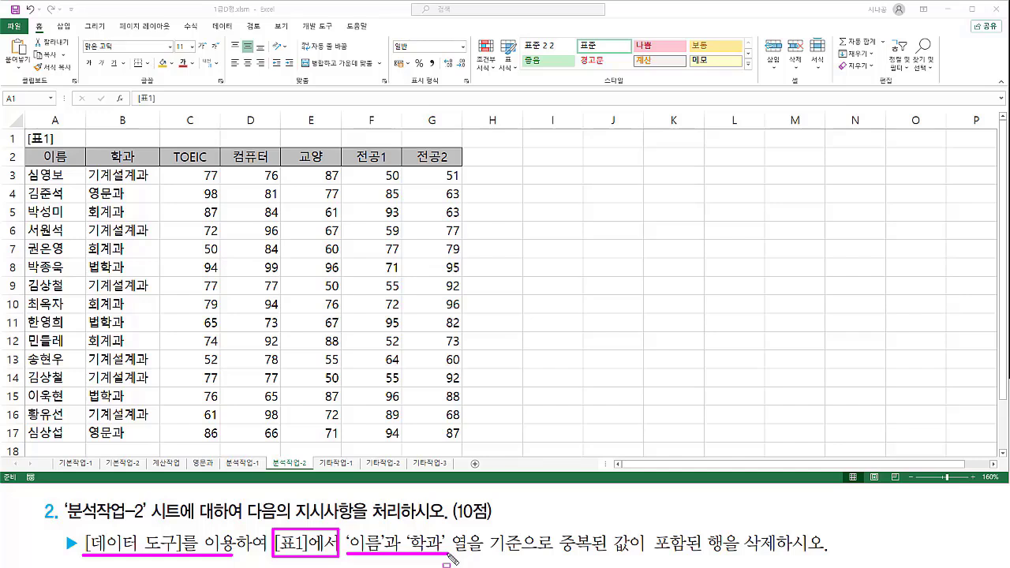
mouse_move(554, 531)
mouse_down()
mouse_move(638, 561)
mouse_move(792, 560)
mouse_move(784, 555)
mouse_up()
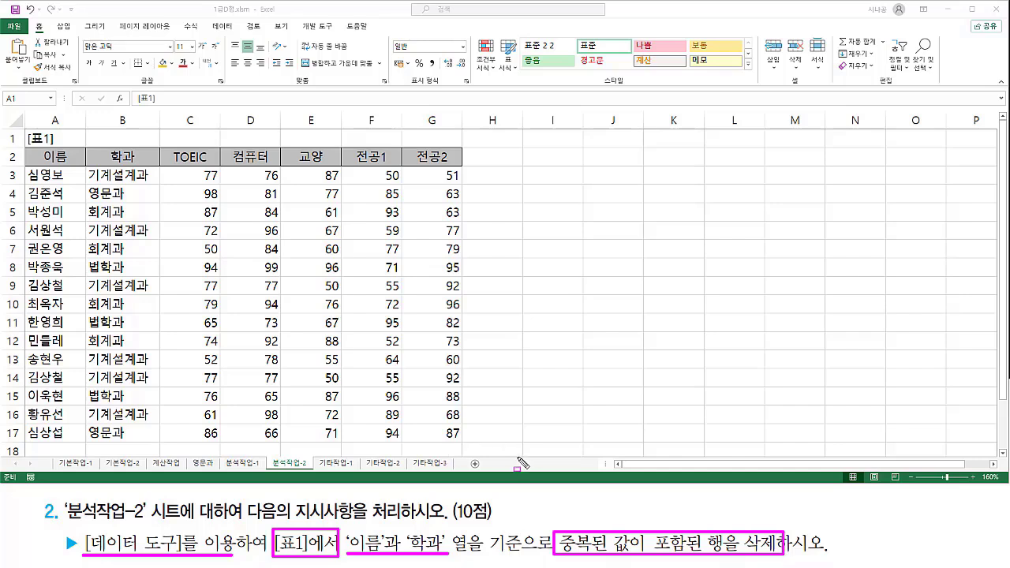
key(Escape)
click(198, 211)
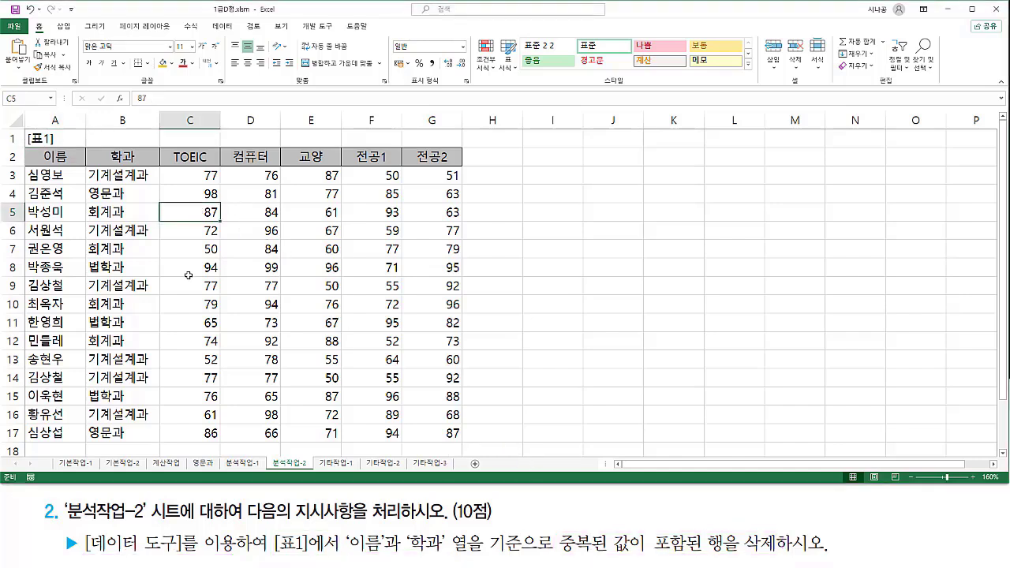
click(320, 286)
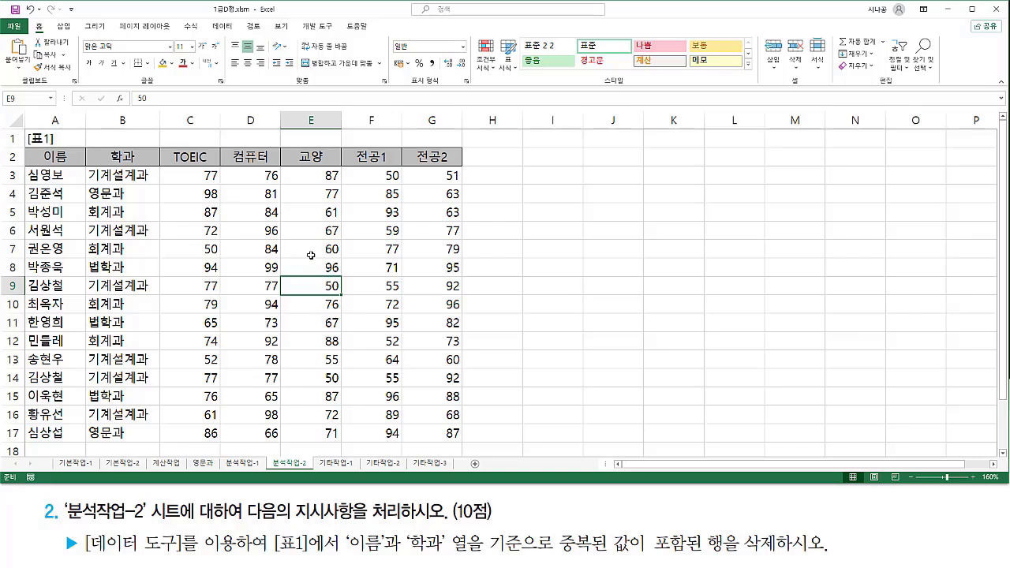
click(223, 26)
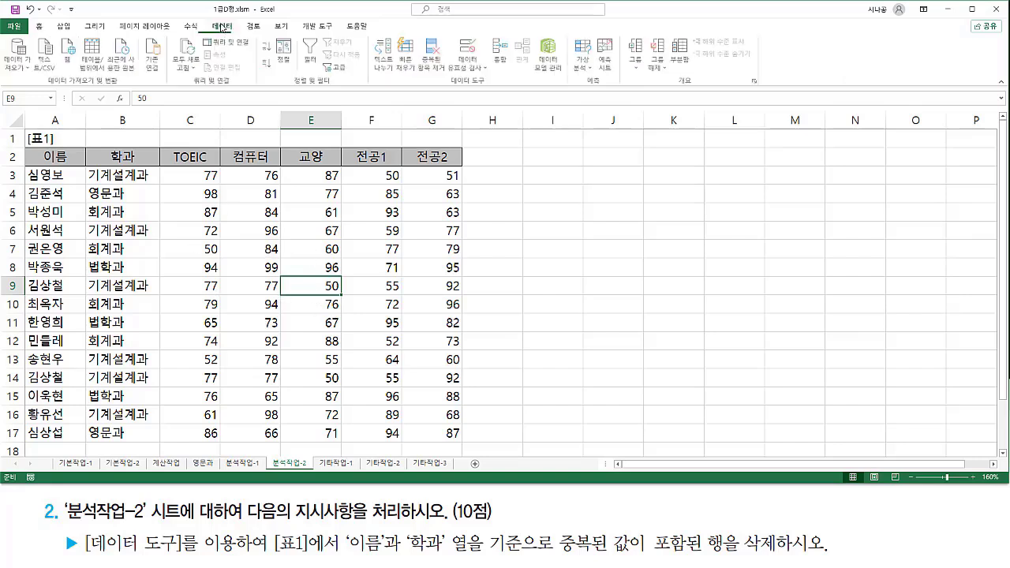
drag(210, 18, 235, 34)
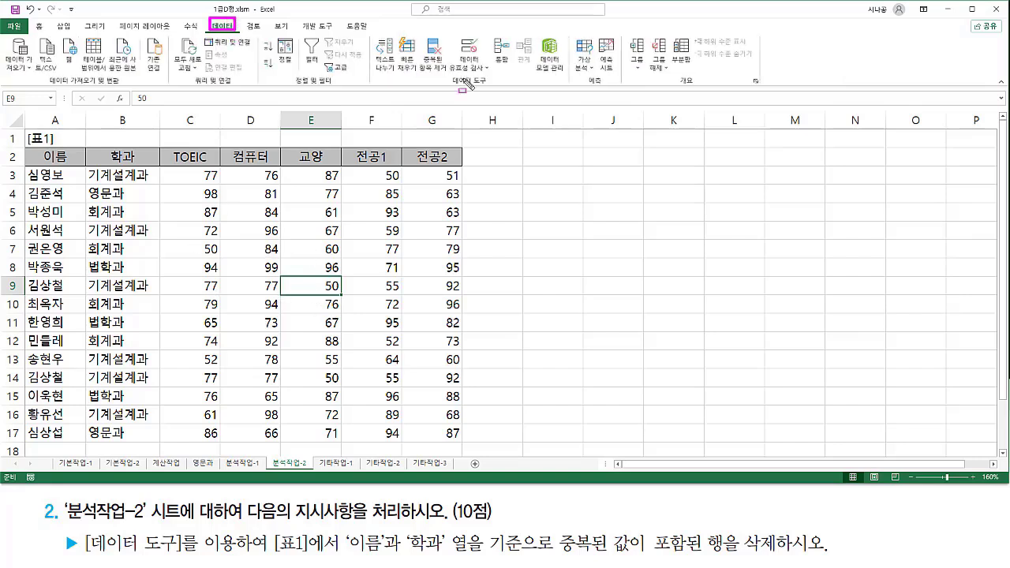
drag(446, 87, 493, 87)
drag(416, 32, 451, 73)
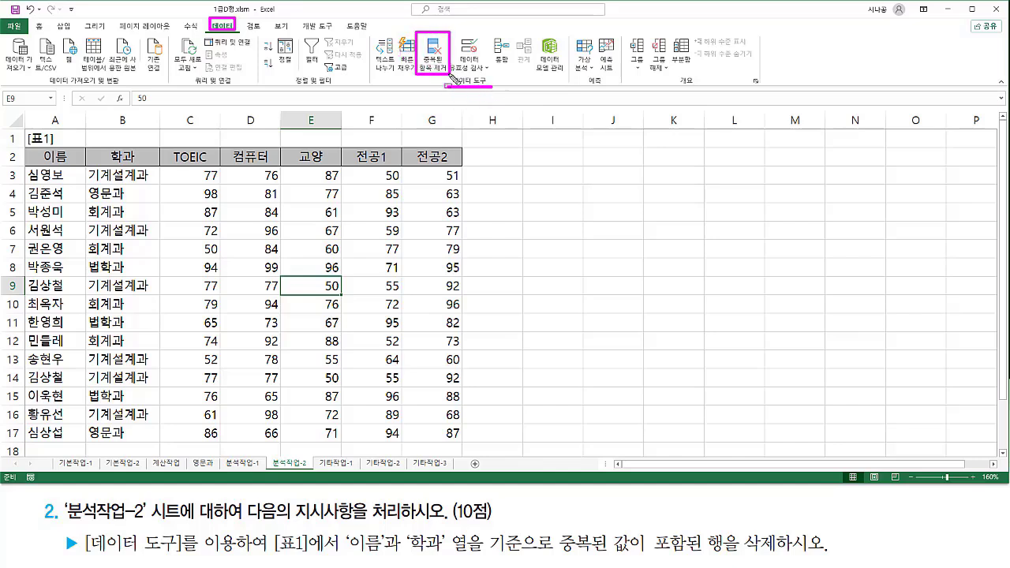
click(433, 47)
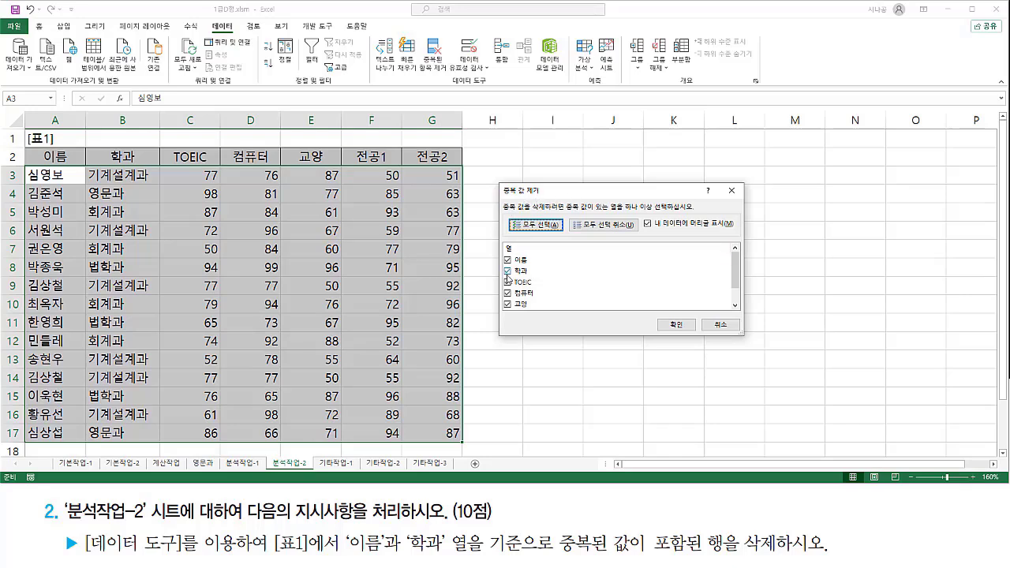
mouse_move(32, 143)
mouse_down()
mouse_move(52, 163)
mouse_move(448, 167)
mouse_up()
mouse_move(503, 252)
mouse_down()
mouse_move(523, 314)
mouse_move(537, 311)
mouse_up()
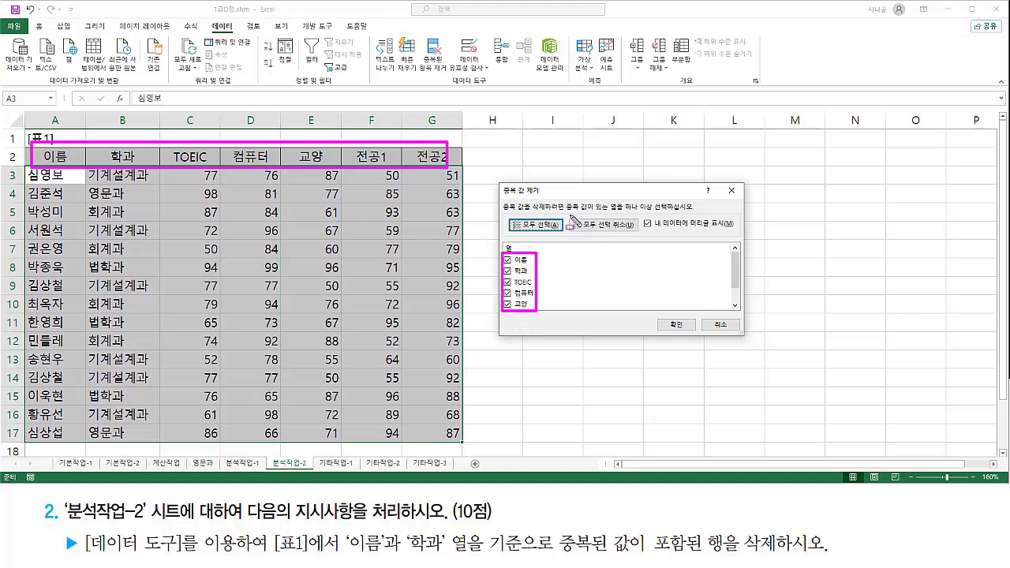
drag(570, 215, 637, 230)
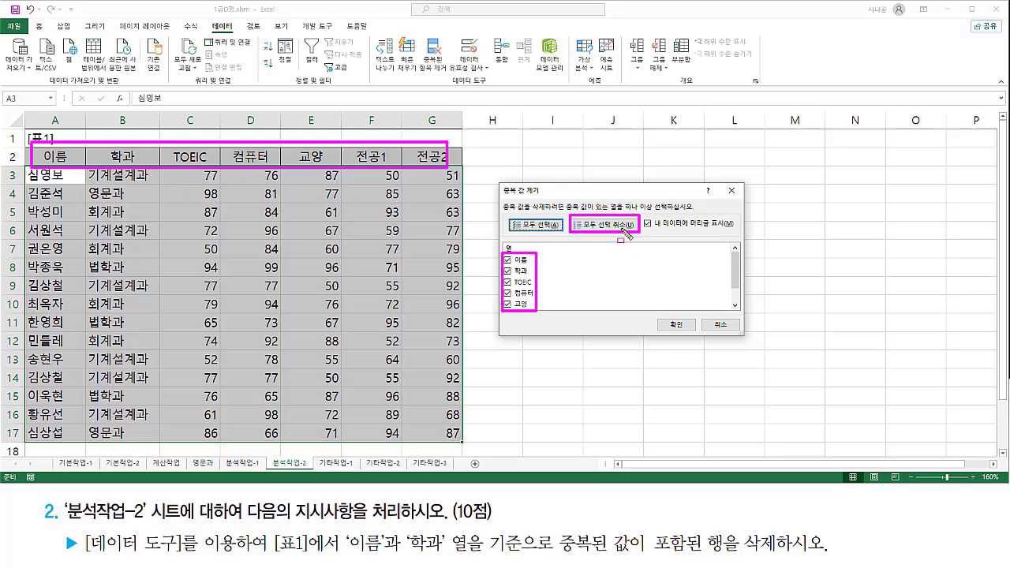
key(Escape)
click(609, 227)
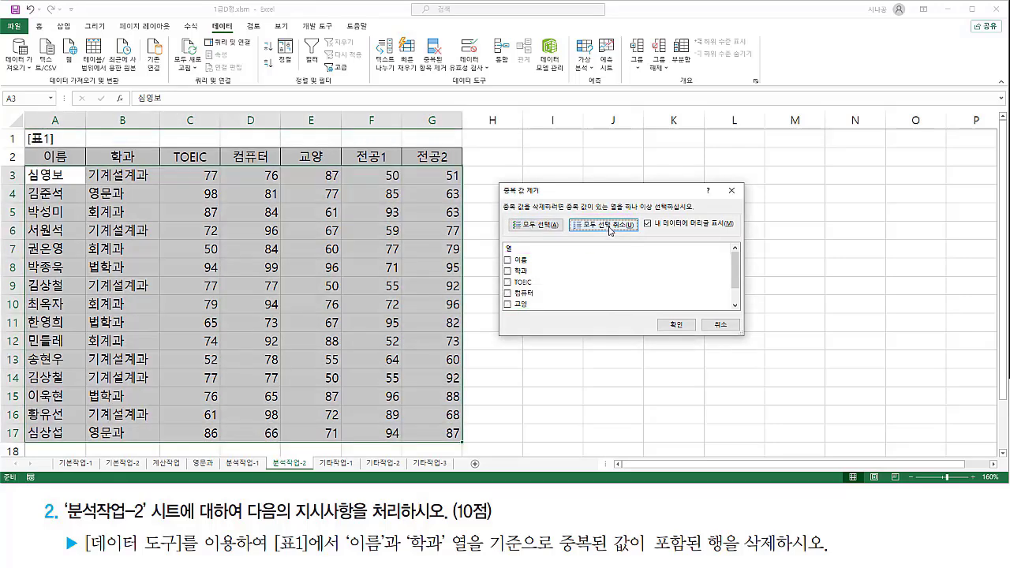
Remove the rows of [표1] that are duplicated based on only the 이름 and 학과 columns
drag(502, 253, 513, 312)
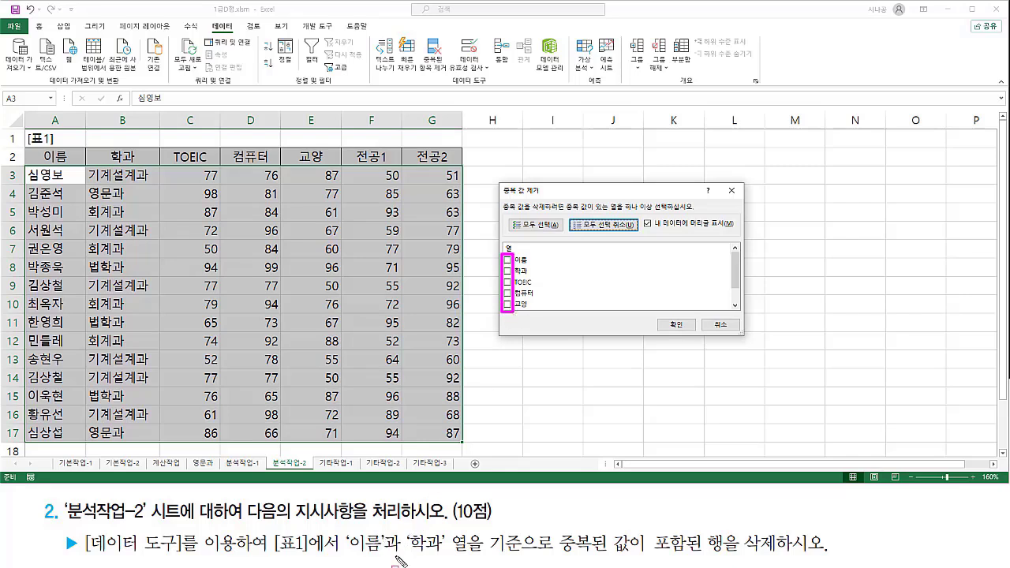
drag(344, 555, 443, 555)
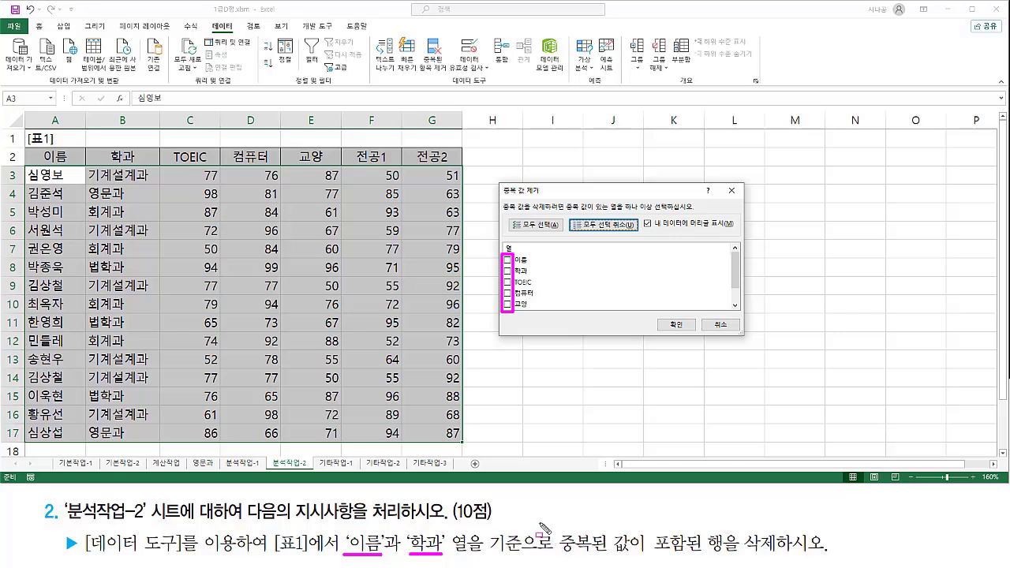
key(Escape)
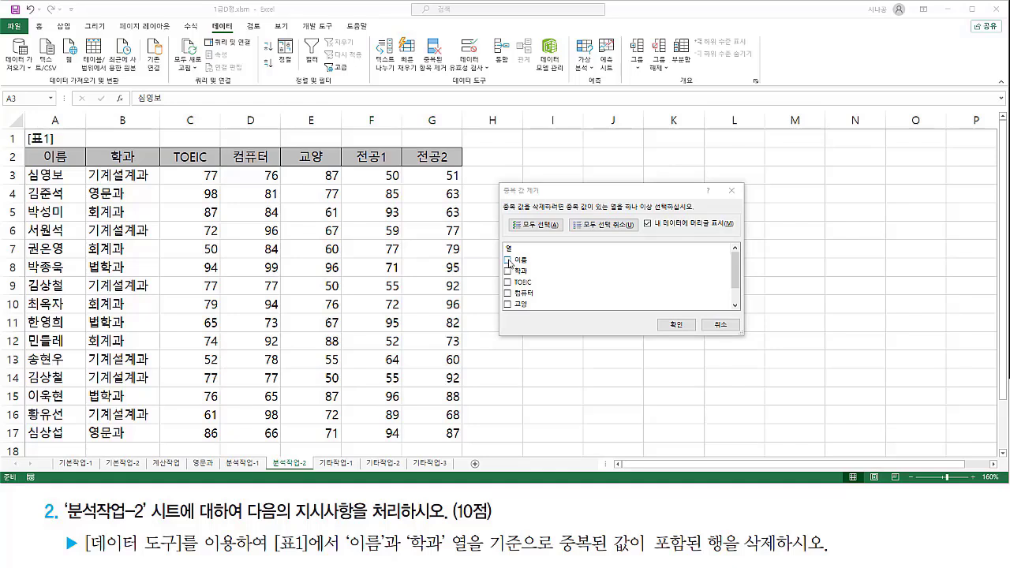
click(509, 264)
click(508, 272)
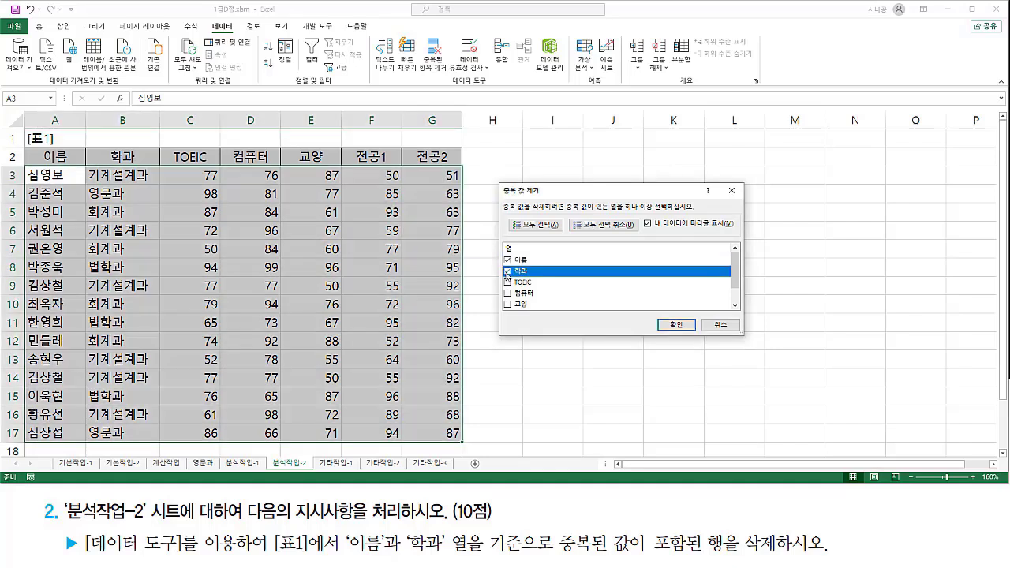
drag(502, 251, 534, 278)
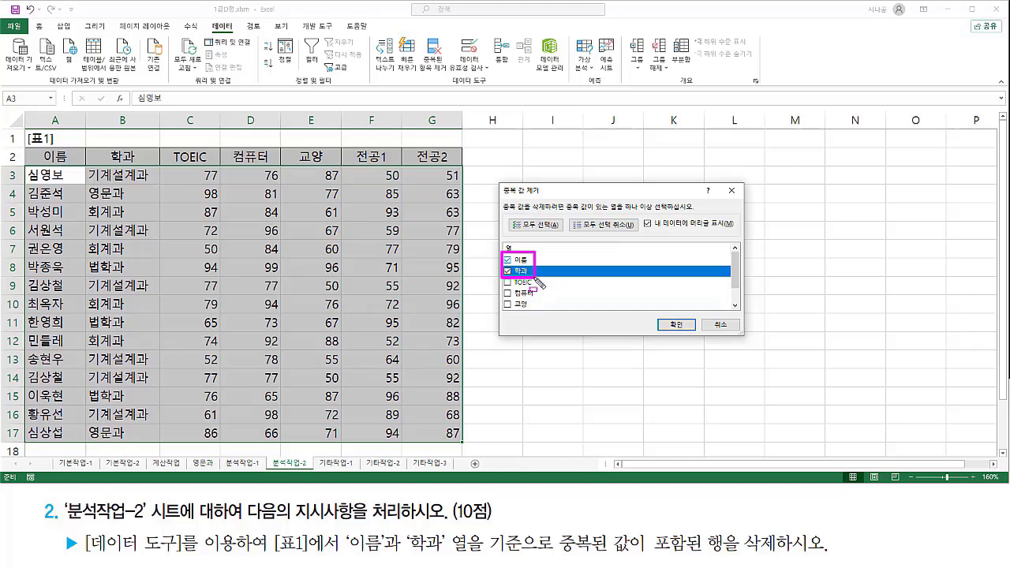
mouse_move(661, 316)
mouse_down()
mouse_move(678, 334)
mouse_move(694, 334)
mouse_up()
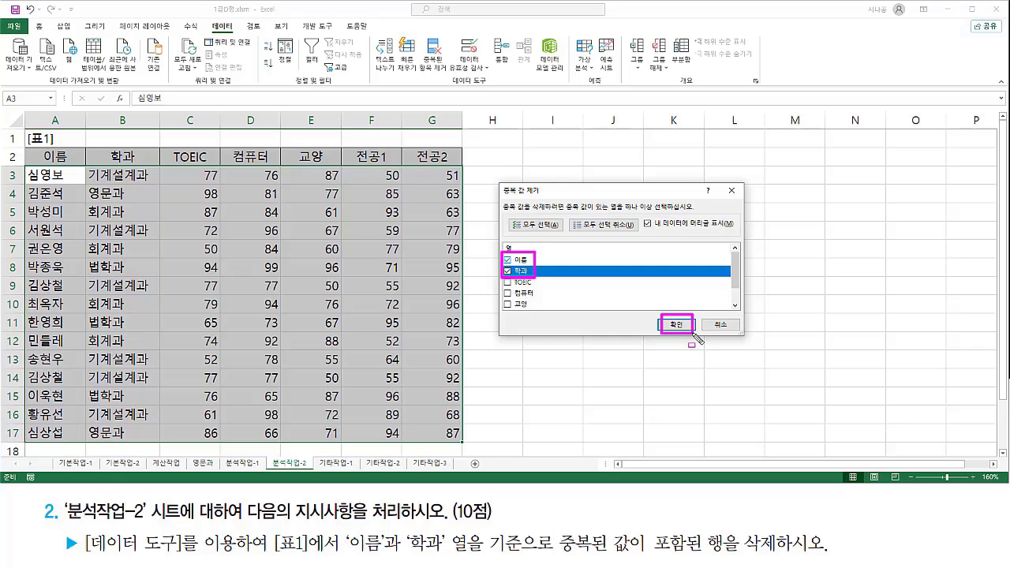
click(678, 325)
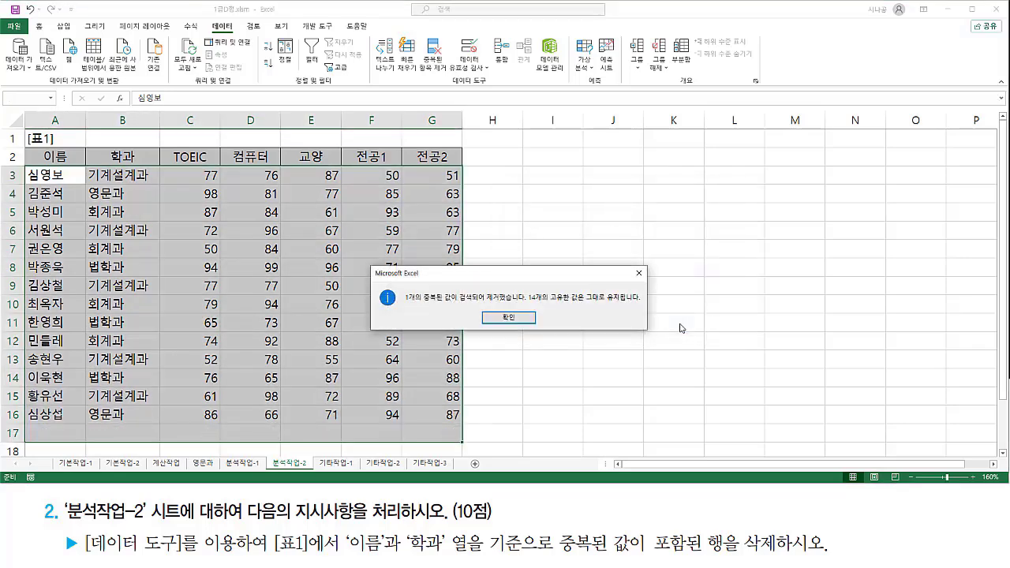
drag(402, 300, 644, 304)
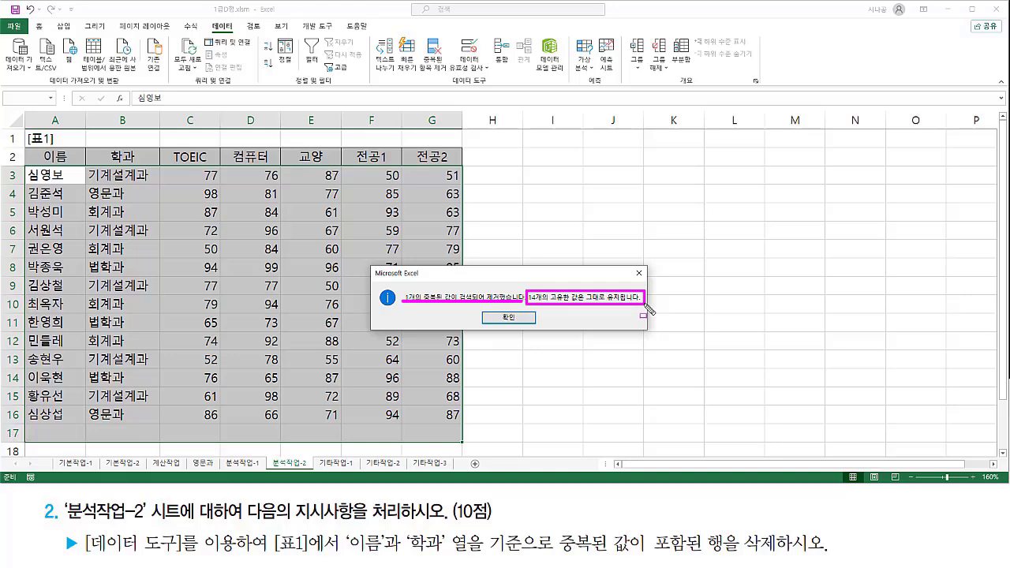
click(515, 320)
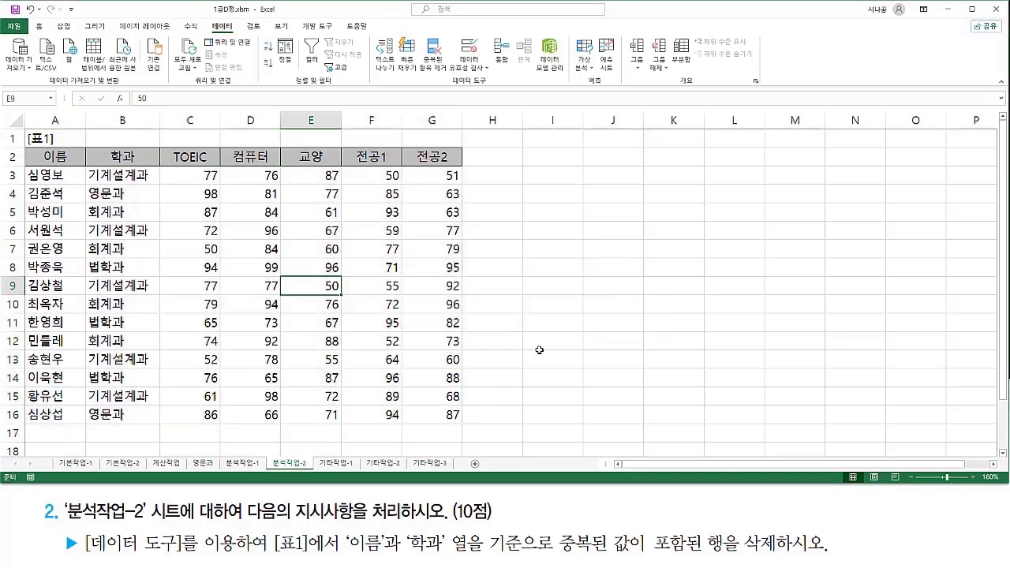
Examine the data validation instructions for B3:B16, checking the target range, the allowed 학과 values and the restriction type
click(541, 298)
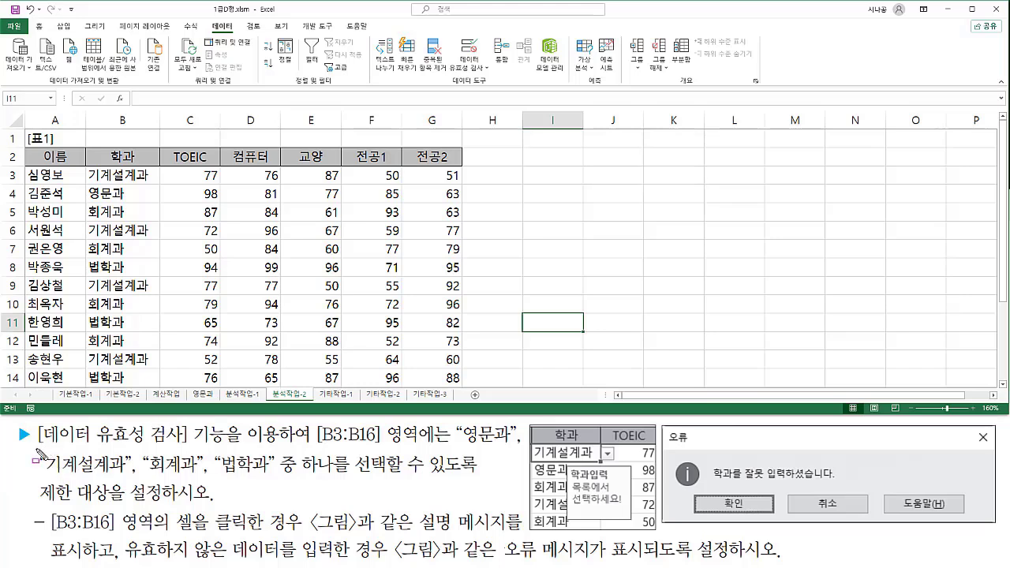
mouse_move(36, 457)
mouse_down()
mouse_move(196, 459)
mouse_move(194, 422)
mouse_up()
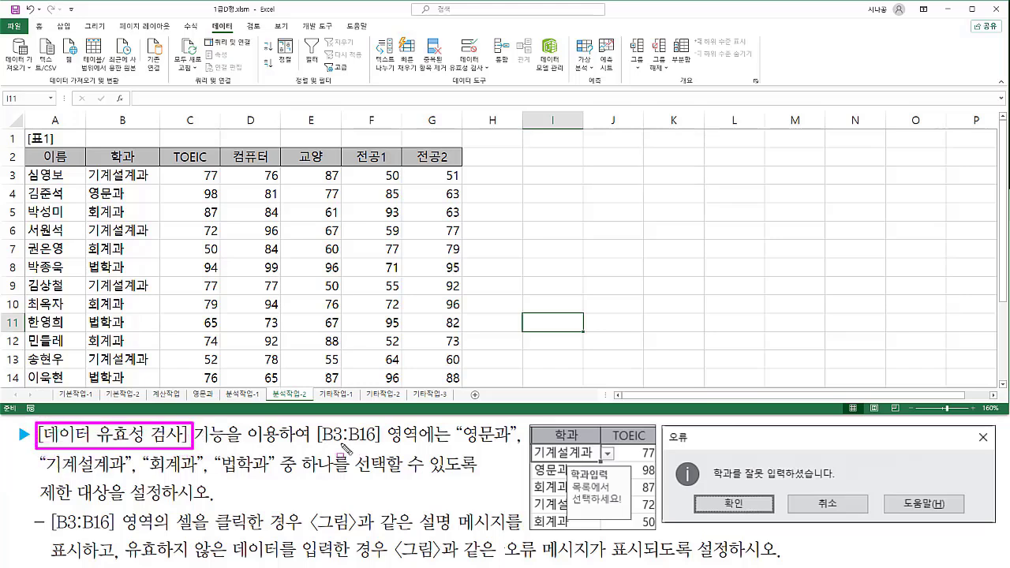
drag(316, 444, 420, 443)
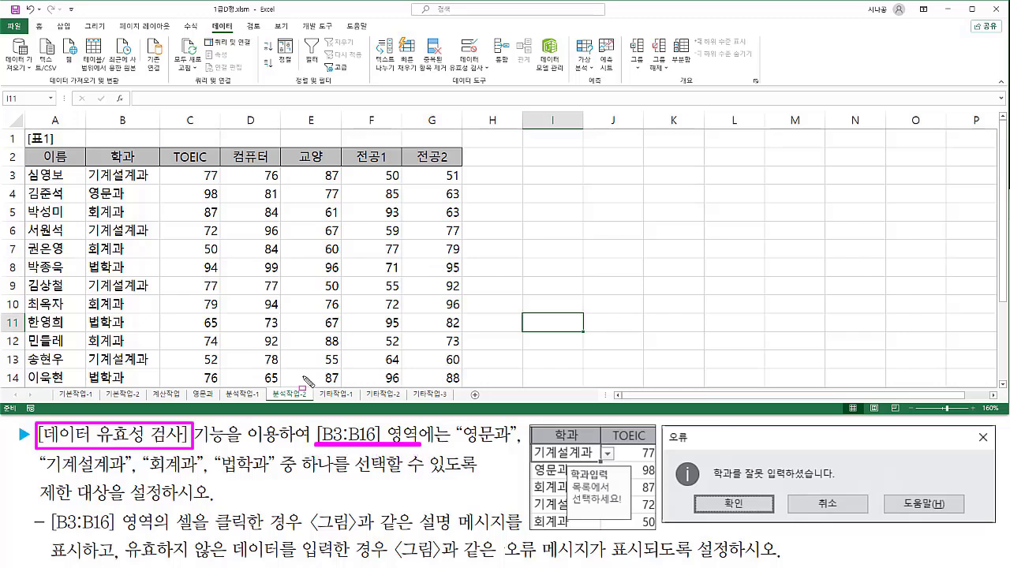
mouse_move(88, 168)
mouse_down()
mouse_move(154, 290)
mouse_move(160, 387)
mouse_up()
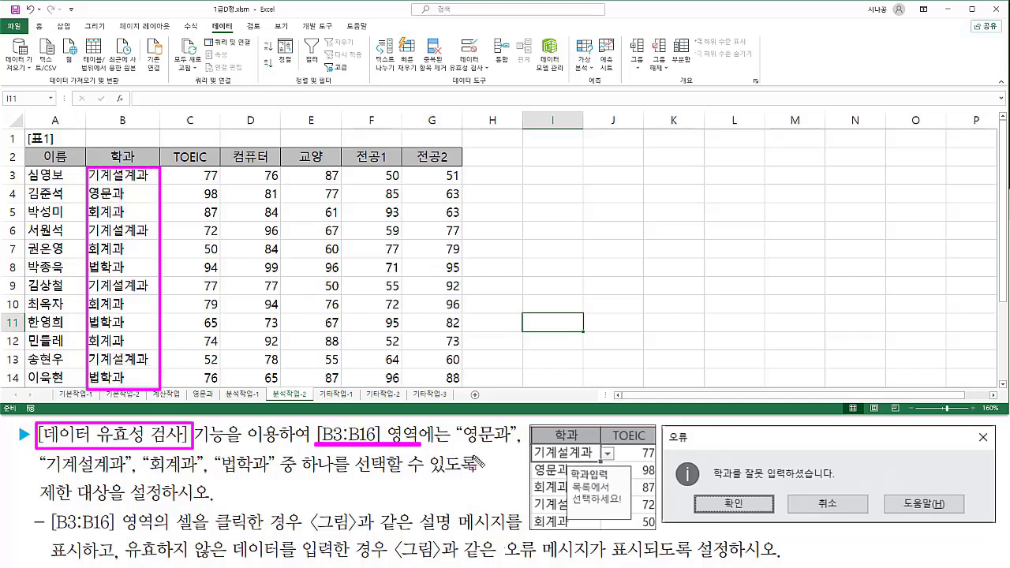
drag(463, 447, 506, 447)
drag(46, 476, 480, 477)
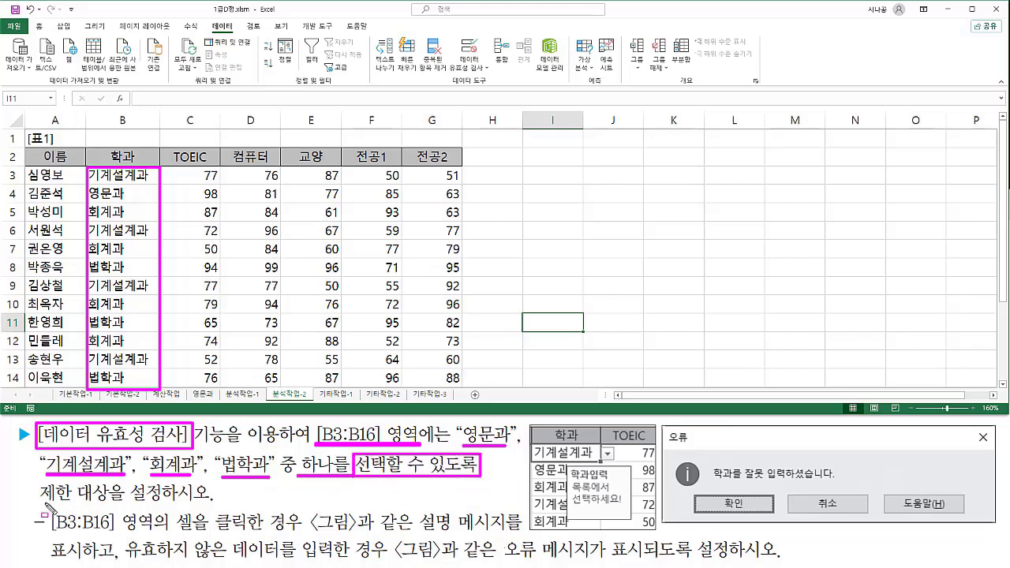
drag(41, 510, 118, 510)
key(Escape)
Select the 학과 cells B3:B16 and open the data validation settings for them
click(117, 175)
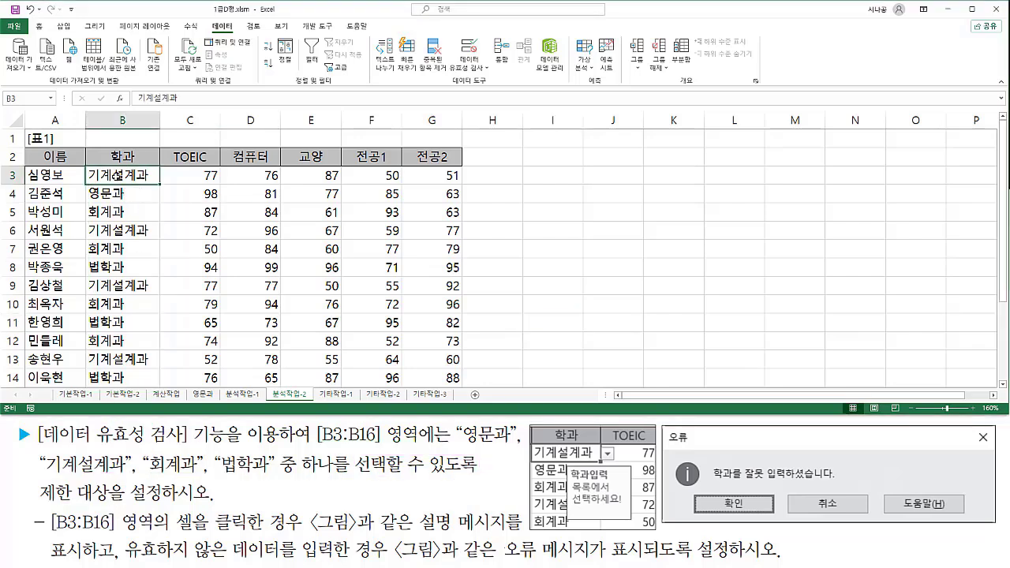
drag(117, 175, 127, 361)
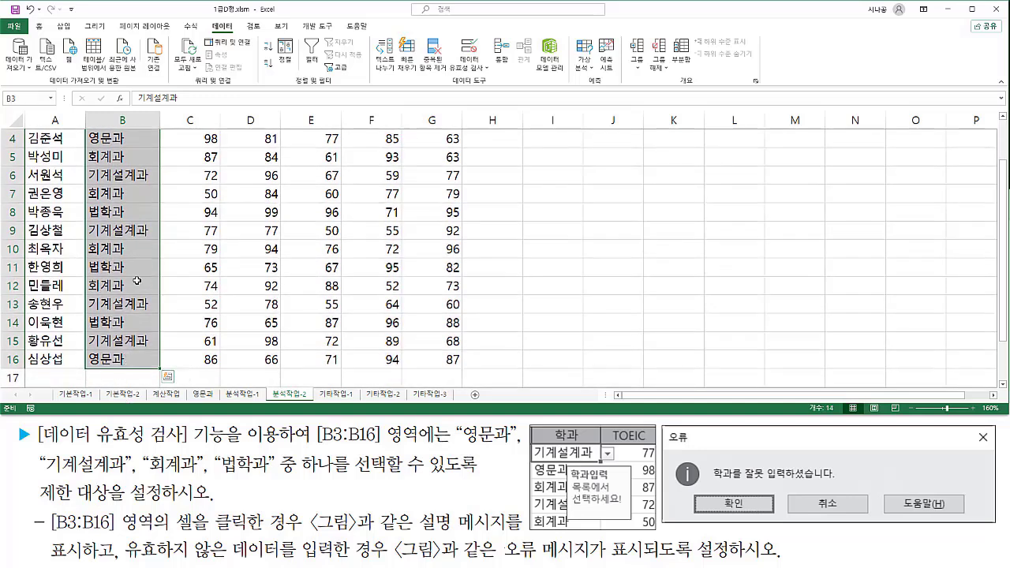
scroll(138, 284, up, 1)
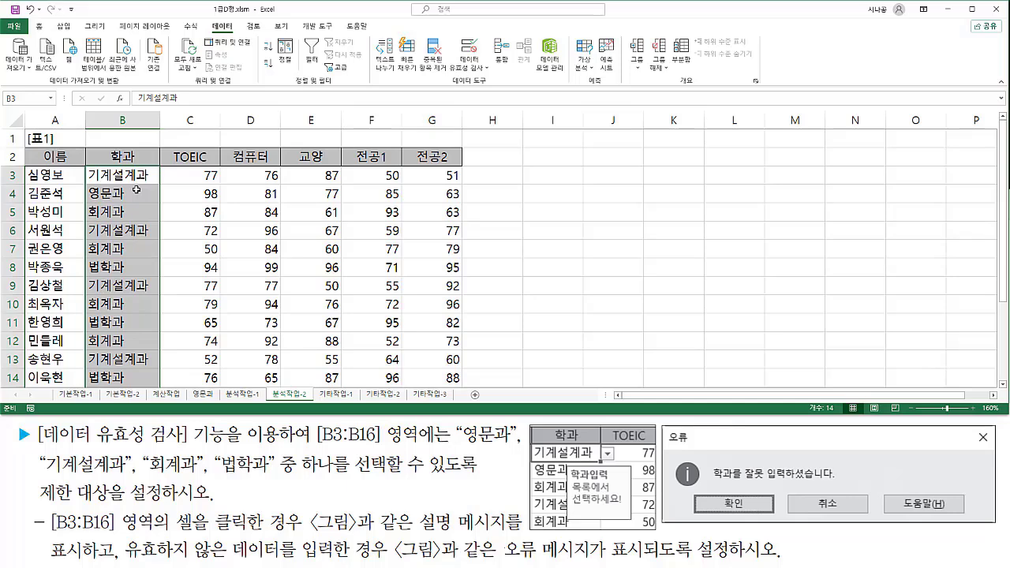
key(ctrl+2)
drag(207, 21, 237, 34)
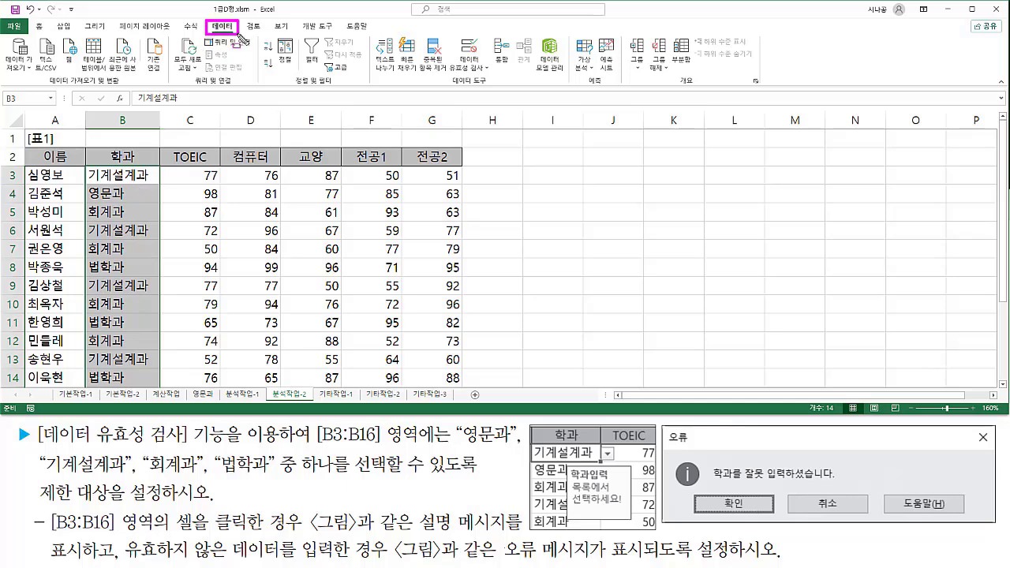
drag(446, 85, 493, 85)
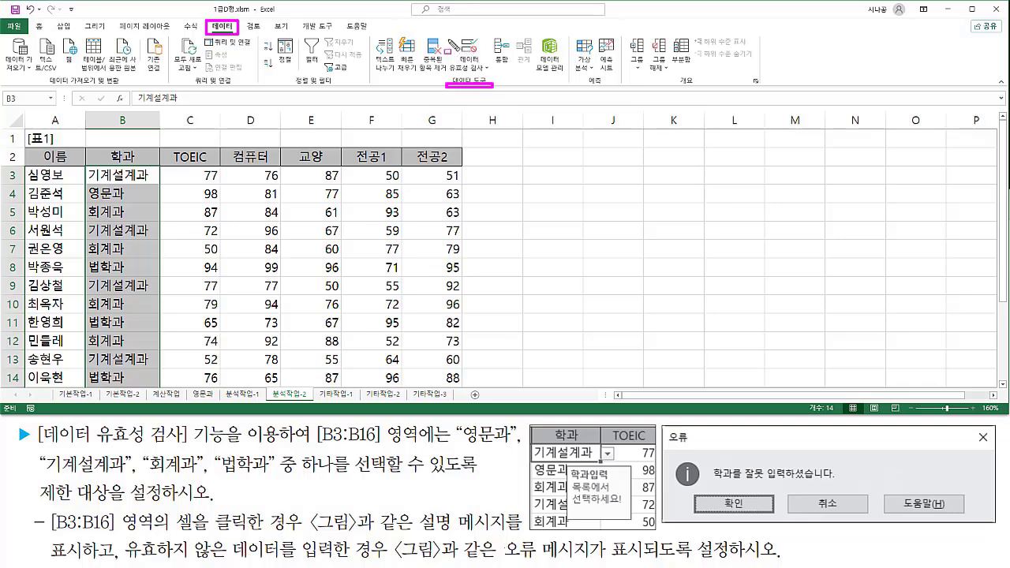
drag(447, 35, 495, 79)
key(Escape)
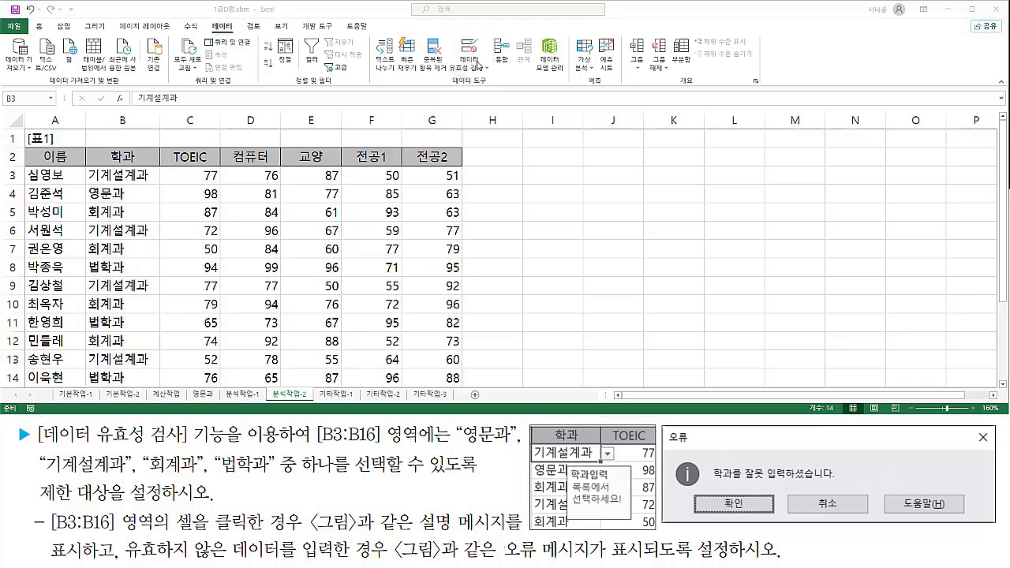
click(469, 53)
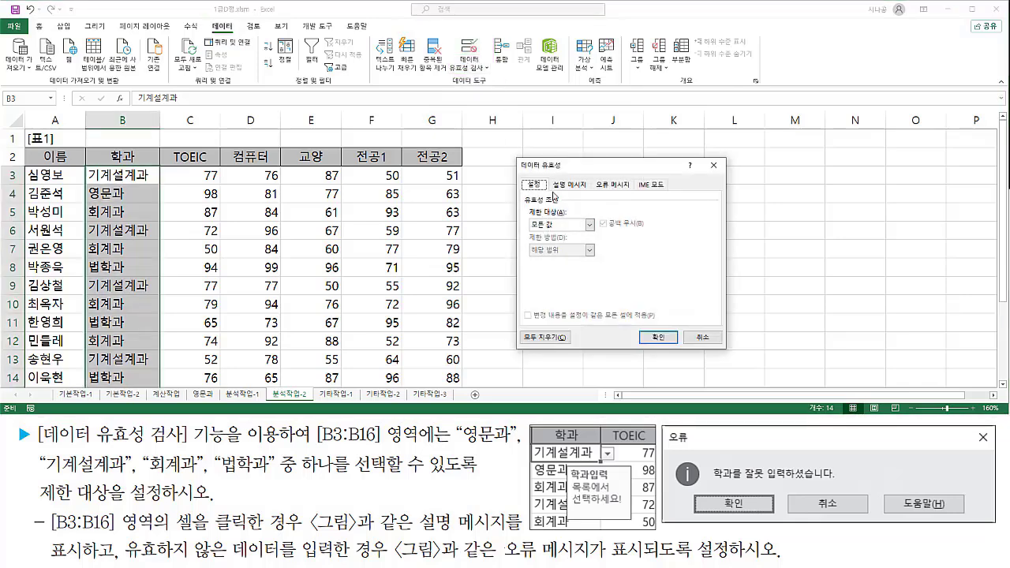
Set the validation's 제한 대상 to 목록 so that only list entries are allowed
drag(513, 158, 729, 352)
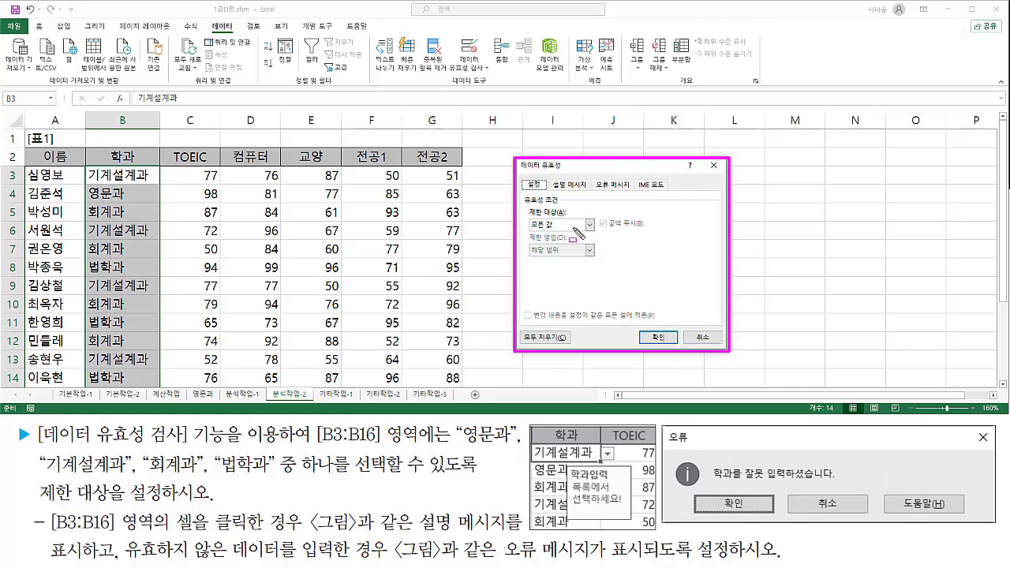
drag(526, 205, 568, 219)
key(Escape)
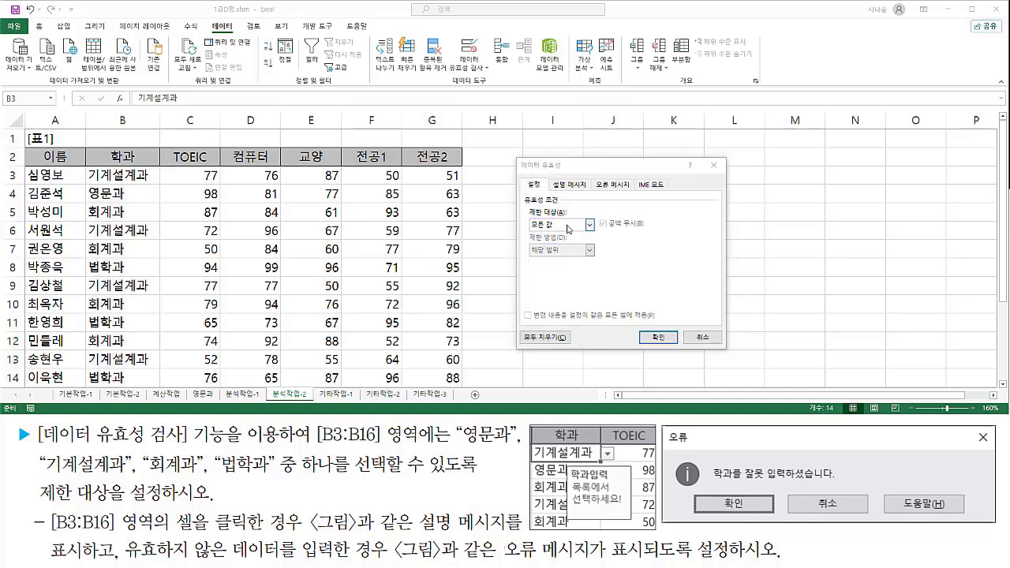
click(565, 225)
click(557, 259)
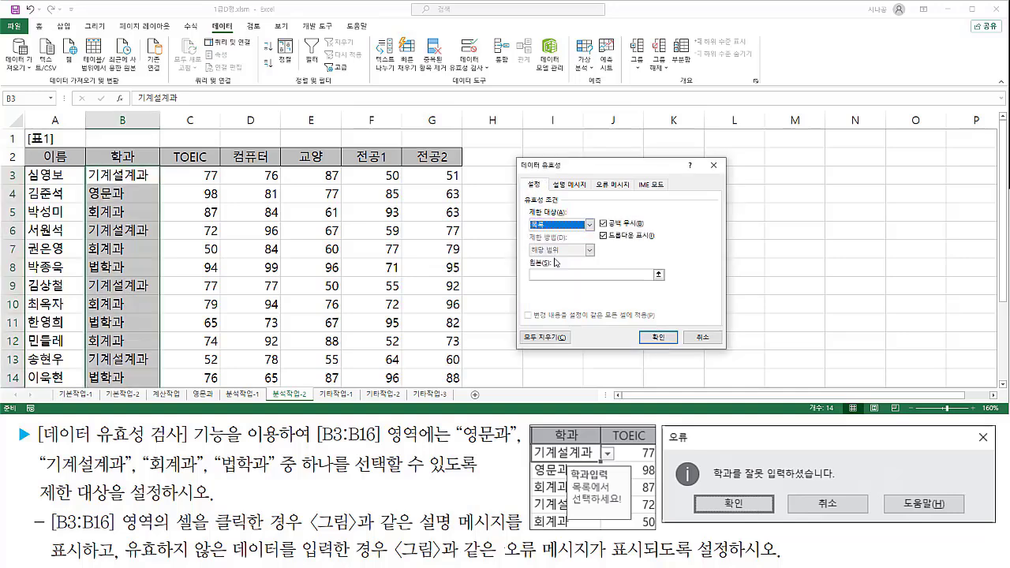
Enter 영문과,기계설계과,회계과,법학과 as the source of the validation list
click(554, 274)
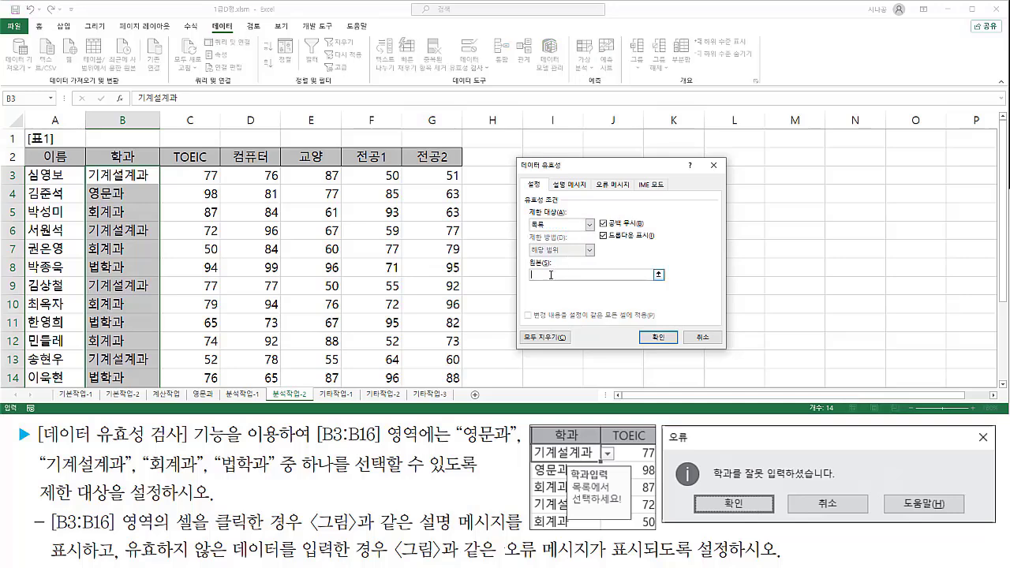
key(ctrl+2)
drag(529, 281, 665, 281)
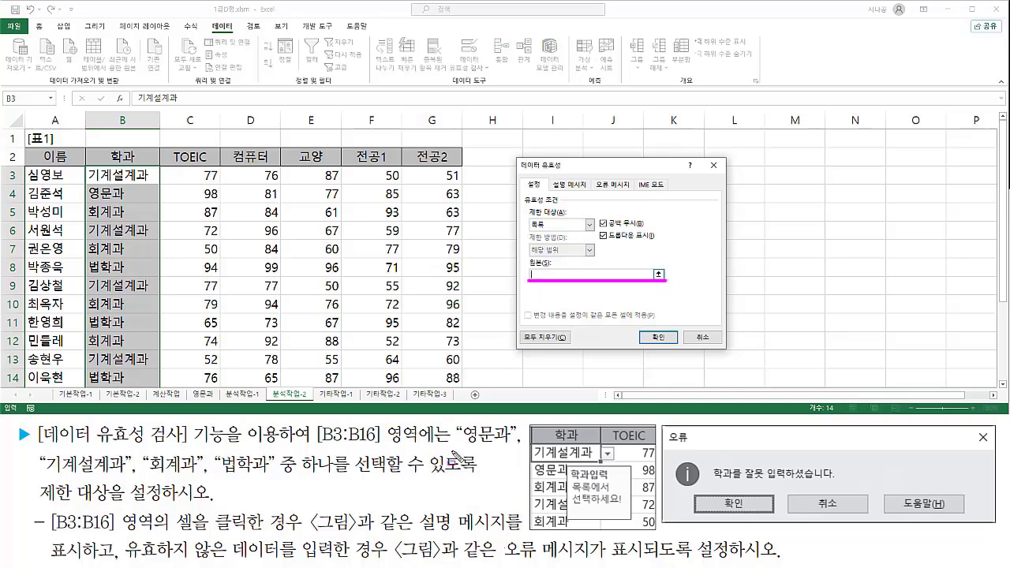
drag(456, 446, 515, 447)
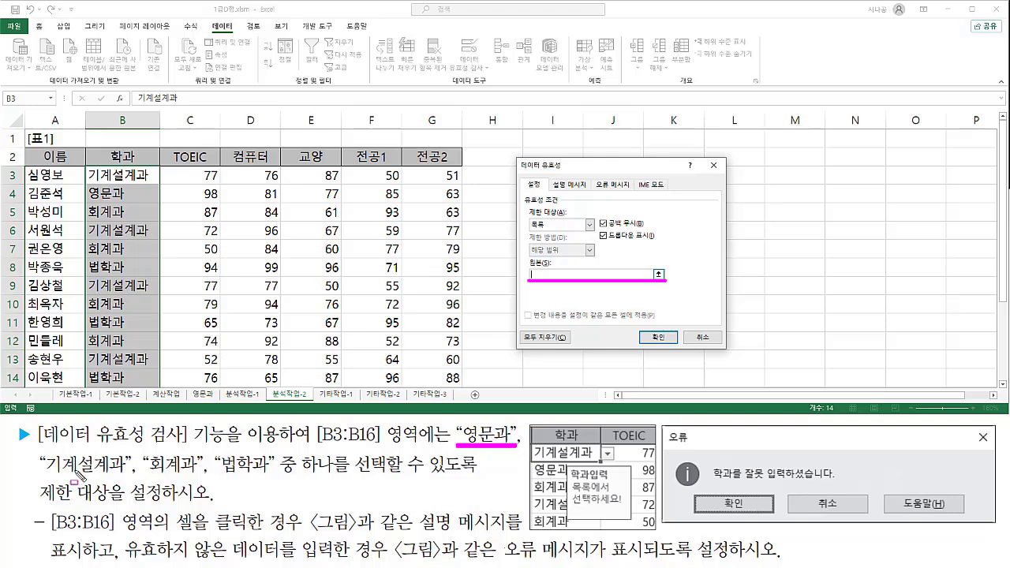
drag(33, 478, 275, 478)
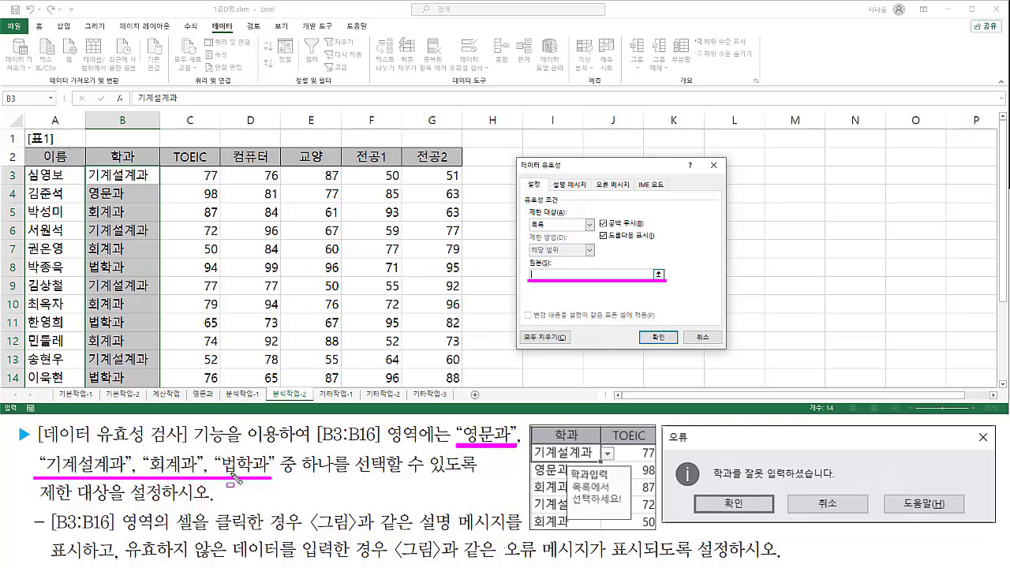
key(Escape)
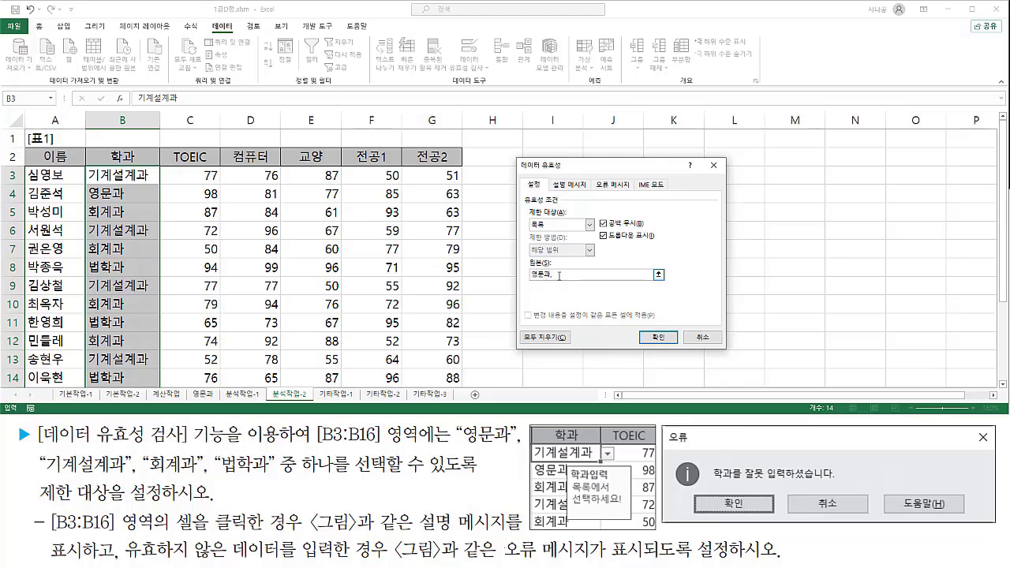
text(,기계설계과,회계과,법학과)
Check the entered list source against the instructions and examine the required input message for cells B3:B16
mouse_move(530, 282)
mouse_down()
mouse_move(638, 281)
mouse_move(630, 268)
mouse_up()
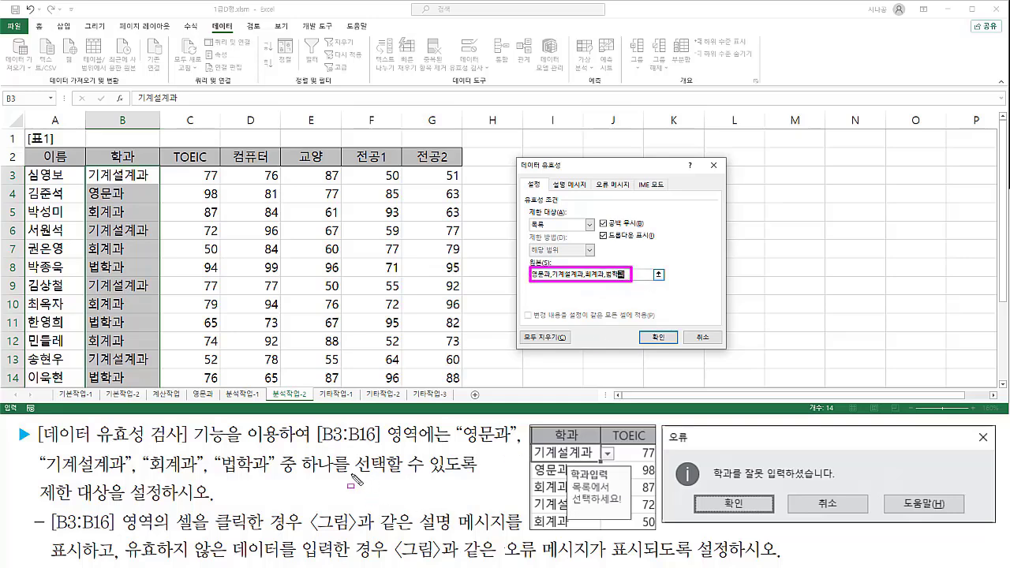
drag(304, 478, 477, 478)
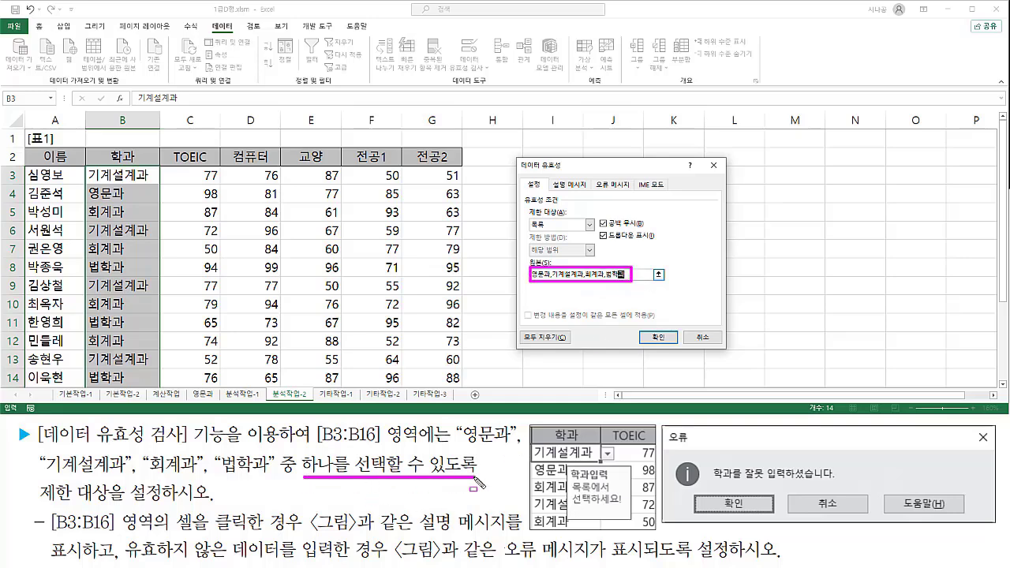
drag(36, 482, 163, 505)
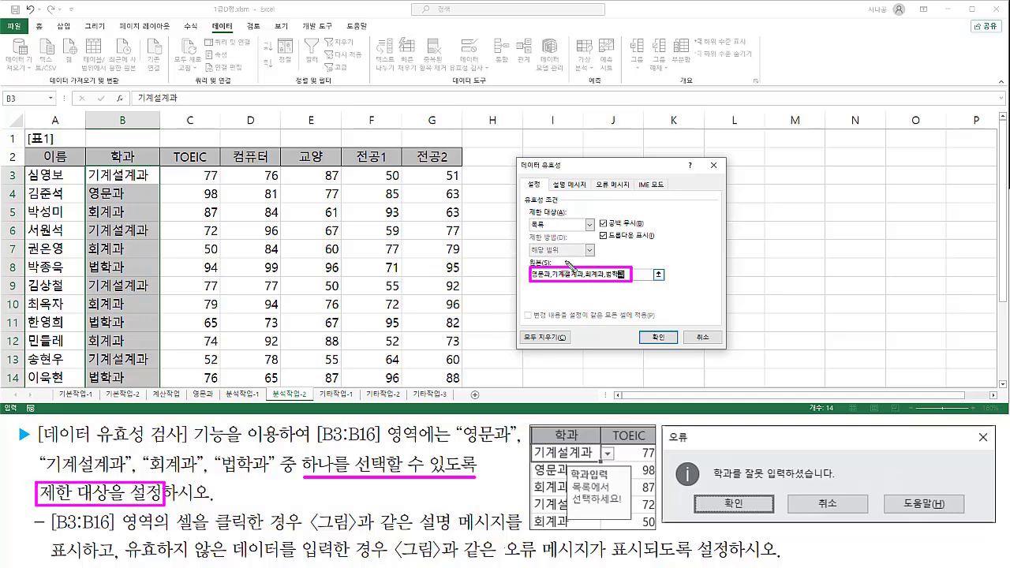
drag(41, 510, 285, 510)
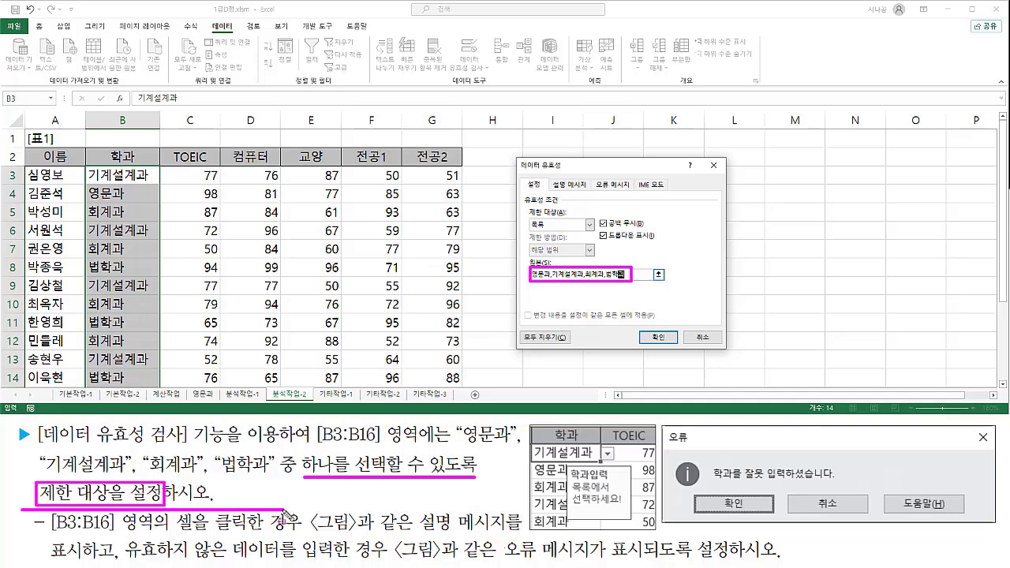
key(Escape)
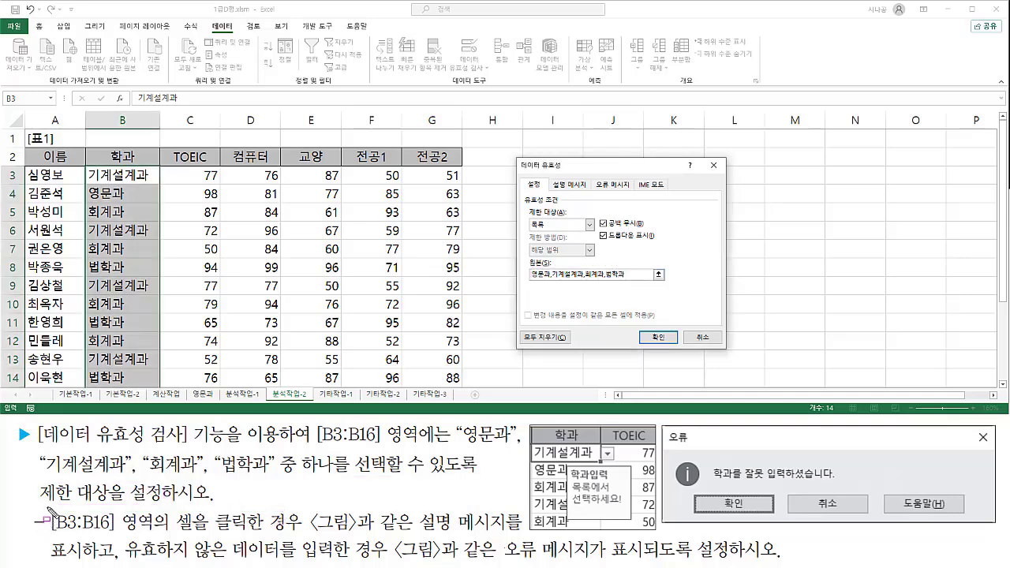
mouse_move(49, 513)
mouse_down()
mouse_move(97, 550)
mouse_move(174, 537)
mouse_move(206, 517)
mouse_move(204, 545)
mouse_move(286, 533)
mouse_up()
drag(413, 533, 515, 536)
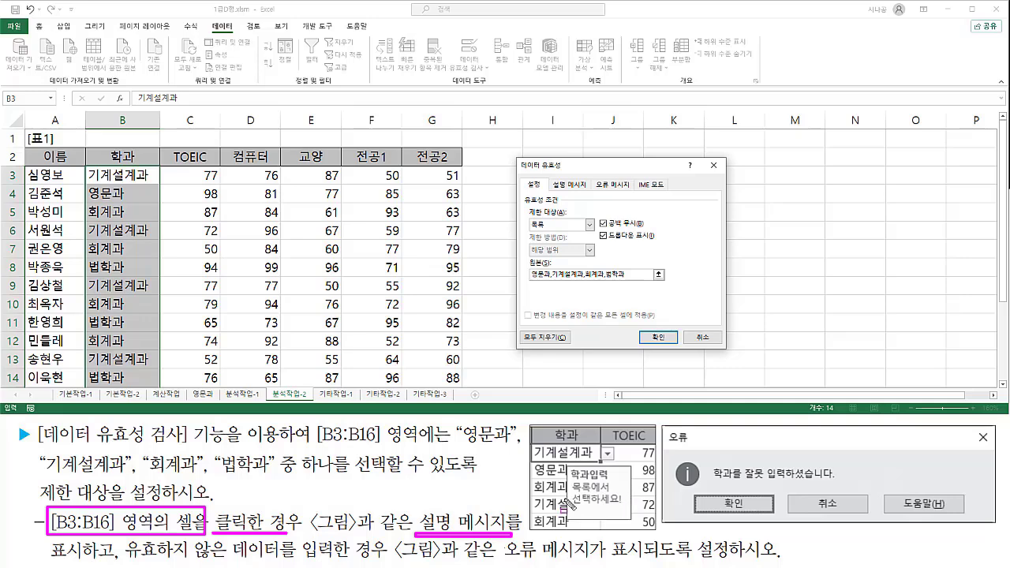
mouse_move(569, 470)
mouse_down()
mouse_move(600, 467)
mouse_move(623, 486)
mouse_move(621, 510)
mouse_move(633, 524)
mouse_up()
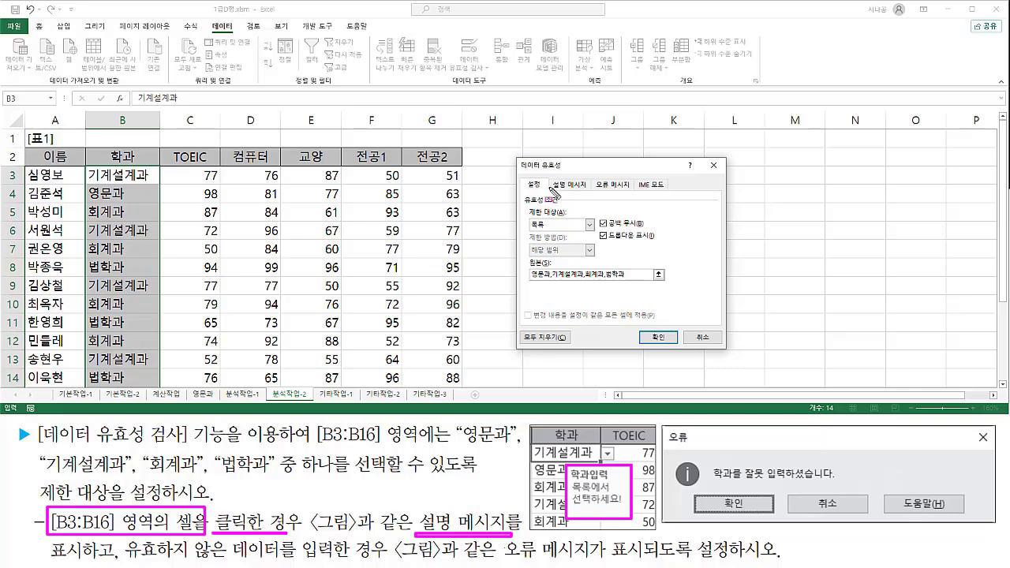
drag(551, 176, 589, 192)
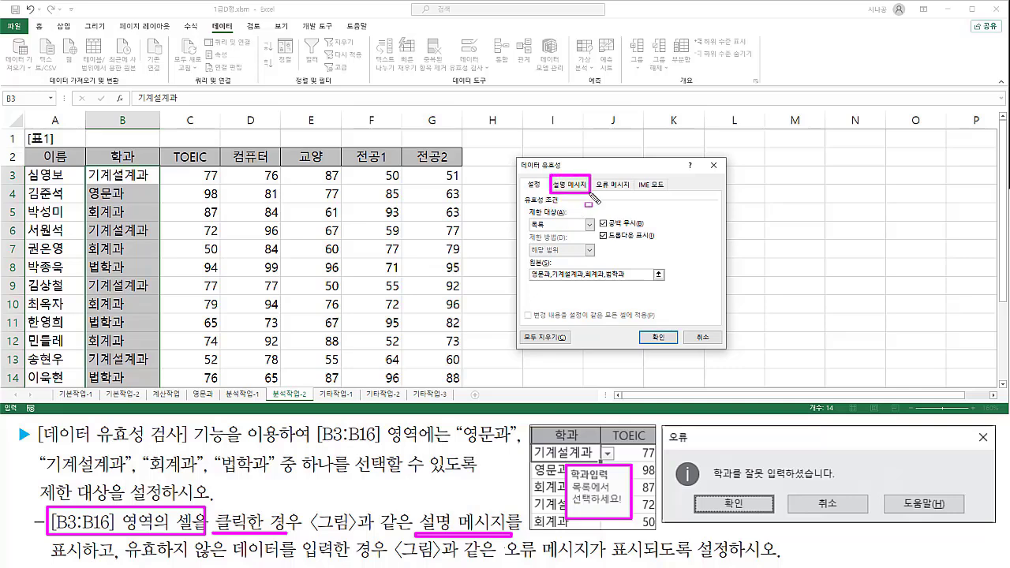
Define the validation's input message with the title 학과입력 and the text 목록에서 선택하세요!
click(566, 186)
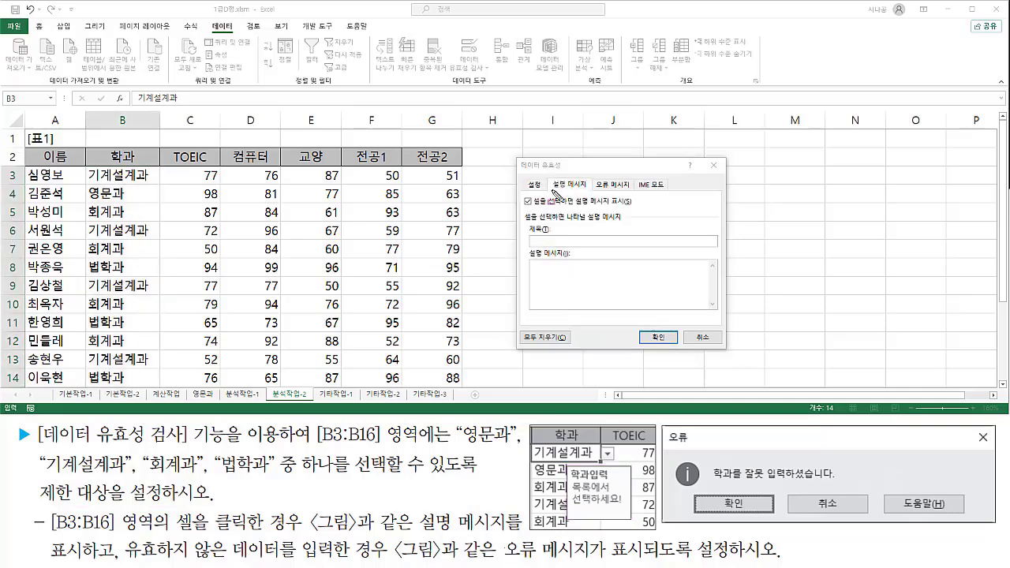
drag(551, 189, 590, 190)
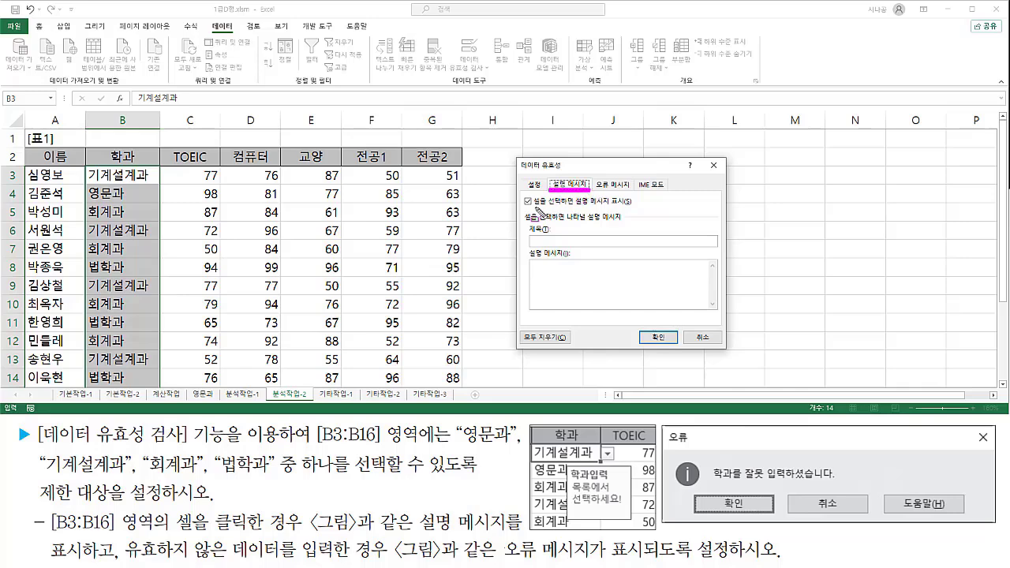
mouse_move(535, 206)
mouse_down()
mouse_move(636, 199)
mouse_move(523, 194)
mouse_move(523, 207)
mouse_move(535, 197)
mouse_up()
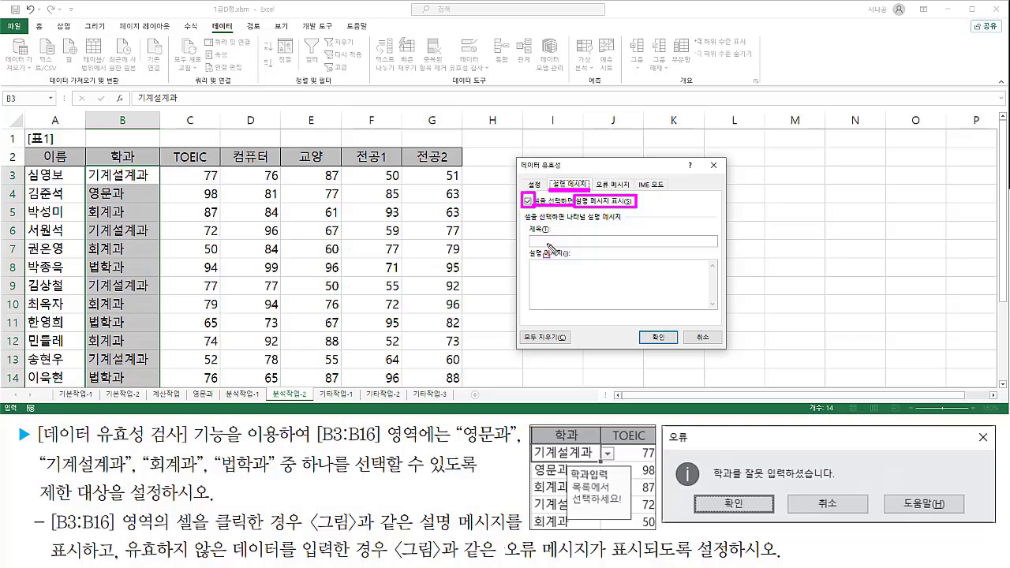
mouse_move(571, 479)
mouse_down()
mouse_move(610, 467)
mouse_move(567, 471)
mouse_up()
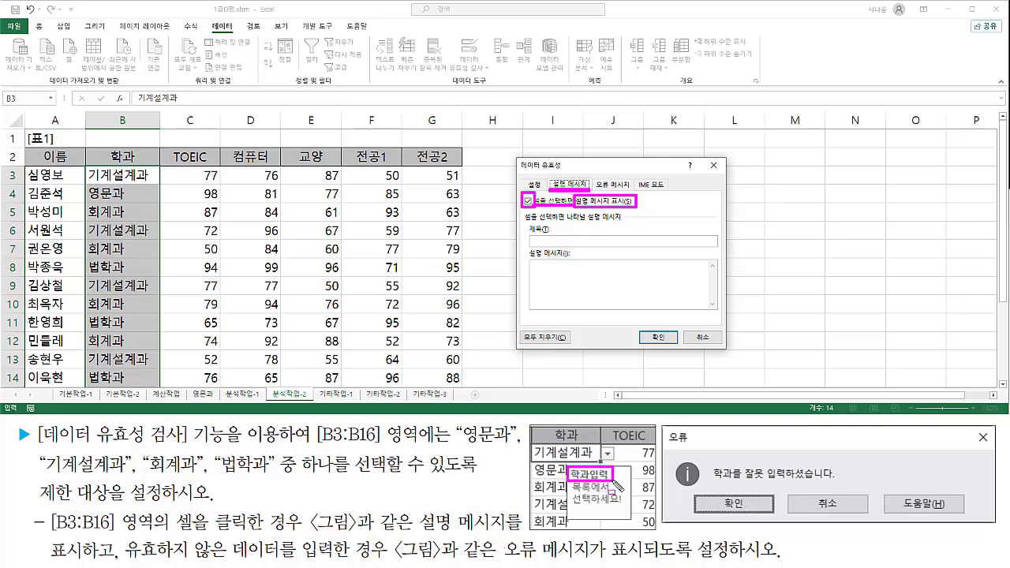
drag(530, 245, 593, 244)
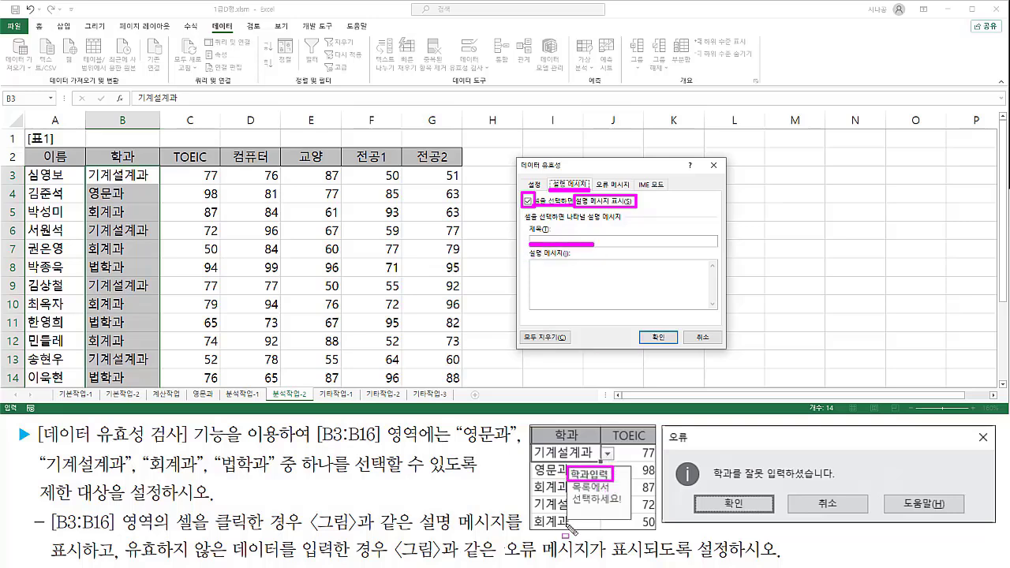
drag(567, 483, 630, 511)
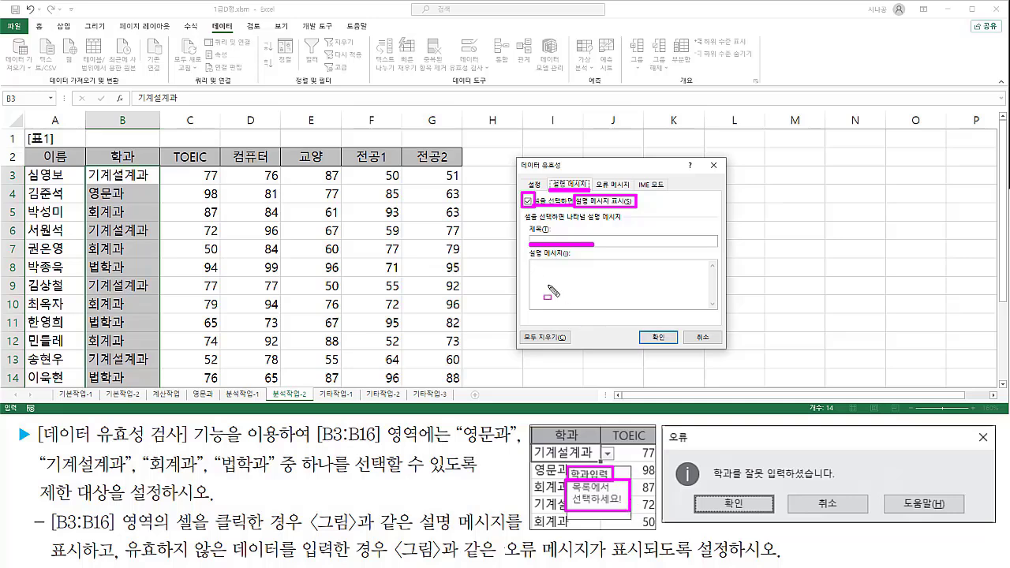
mouse_move(552, 291)
mouse_down()
mouse_move(530, 269)
mouse_move(630, 316)
mouse_move(635, 265)
mouse_up()
key(Escape)
click(553, 244)
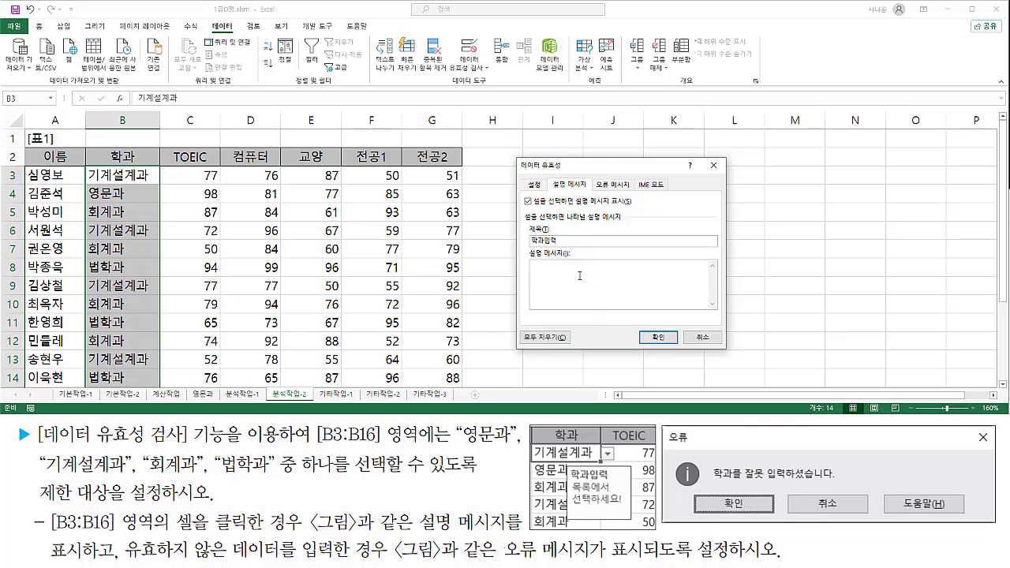
text(록에서 선택하세요!)
Compare the input message text with the sample and examine the error message required for invalid entries
drag(528, 273, 596, 272)
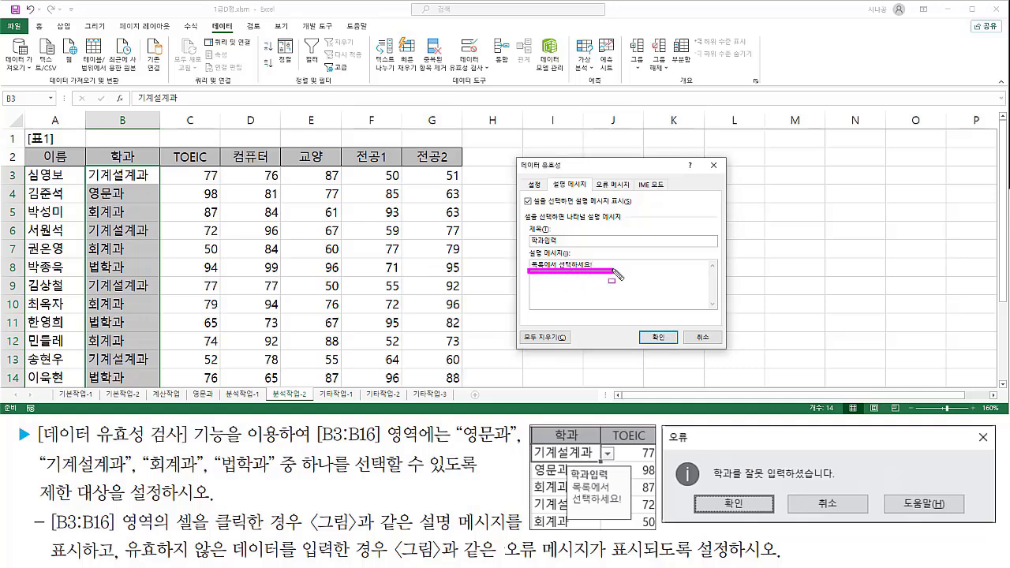
drag(571, 509, 629, 510)
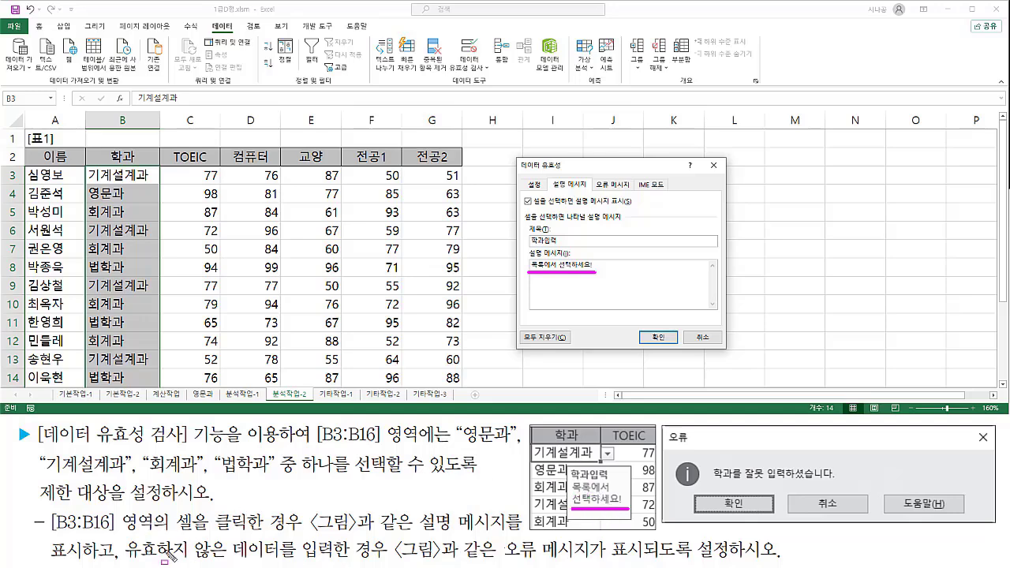
drag(126, 562, 389, 562)
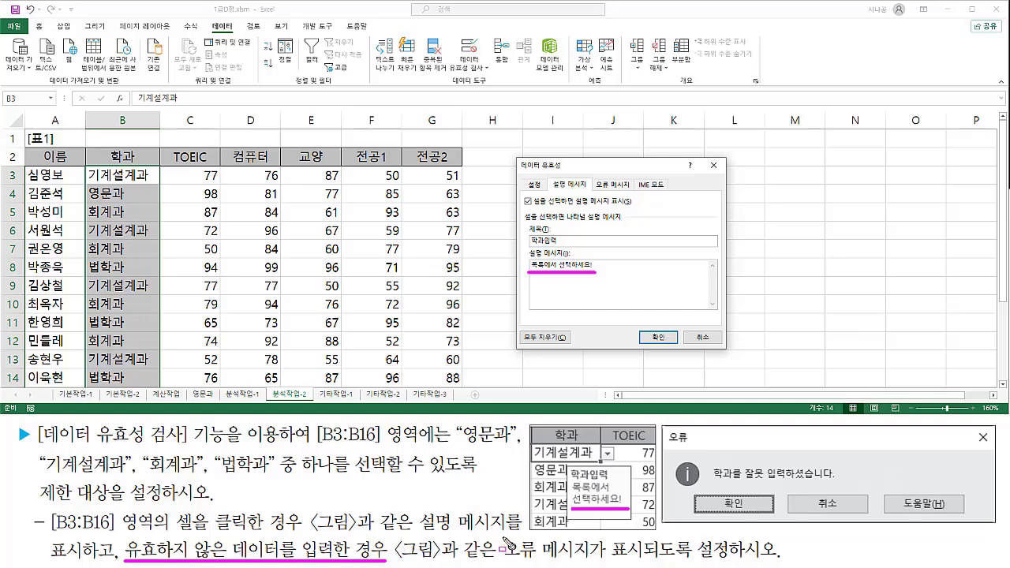
mouse_move(502, 537)
mouse_down()
mouse_move(601, 565)
mouse_move(641, 566)
mouse_move(649, 536)
mouse_up()
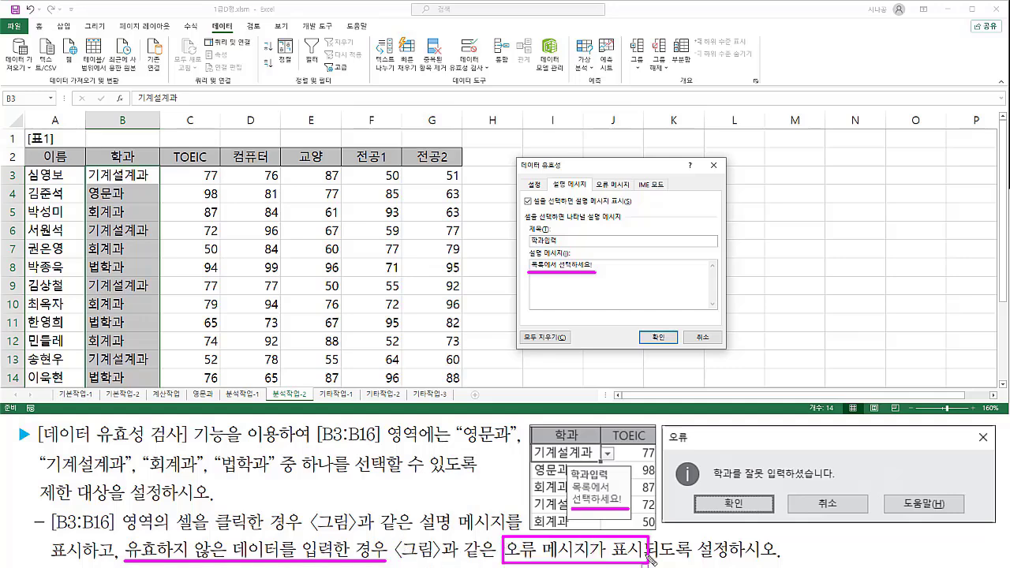
mouse_move(660, 424)
mouse_down()
mouse_move(673, 462)
mouse_move(1004, 527)
mouse_up()
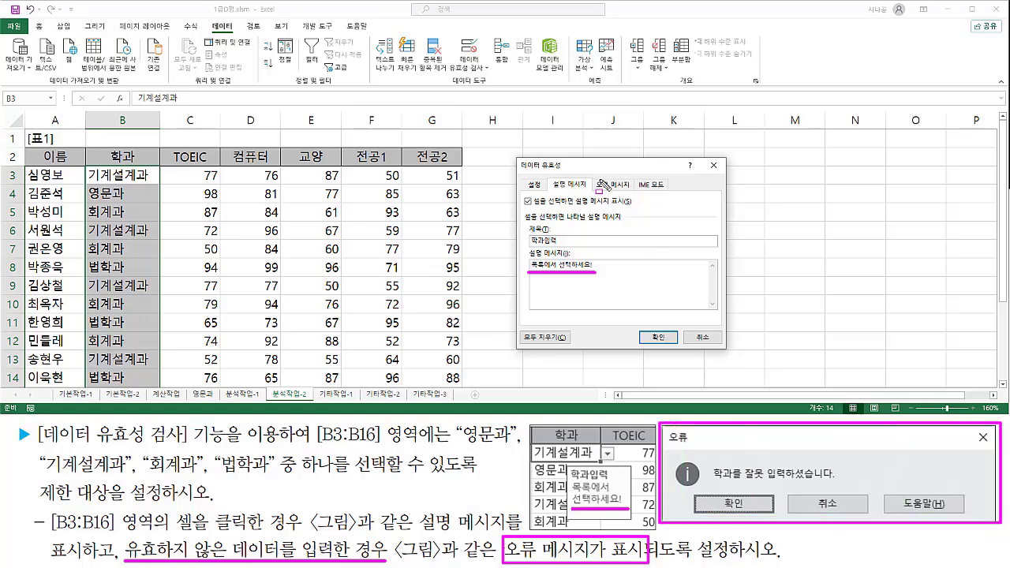
Give the validation's error alert for invalid data the title 오류
drag(598, 180, 637, 199)
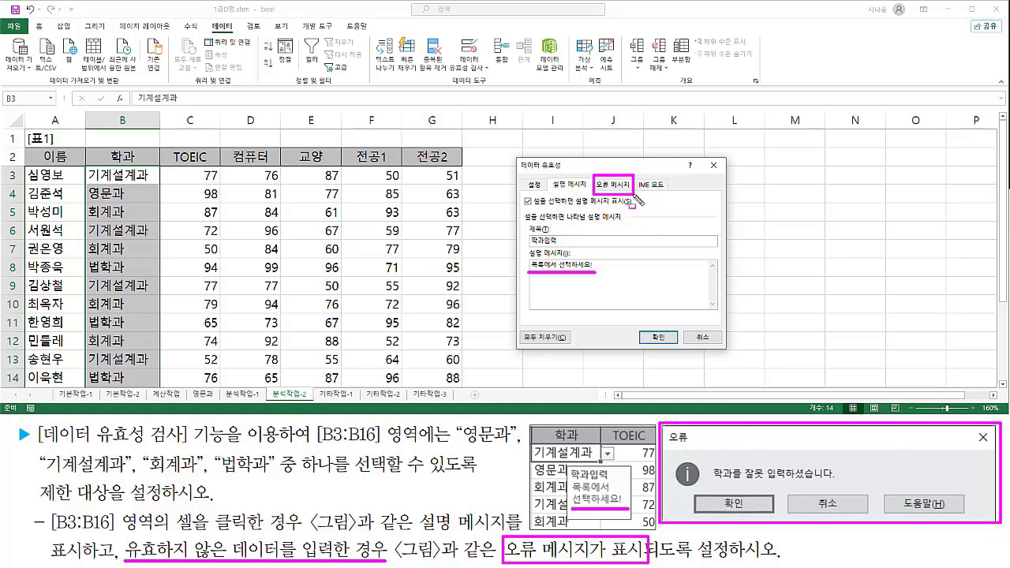
key(Escape)
click(619, 184)
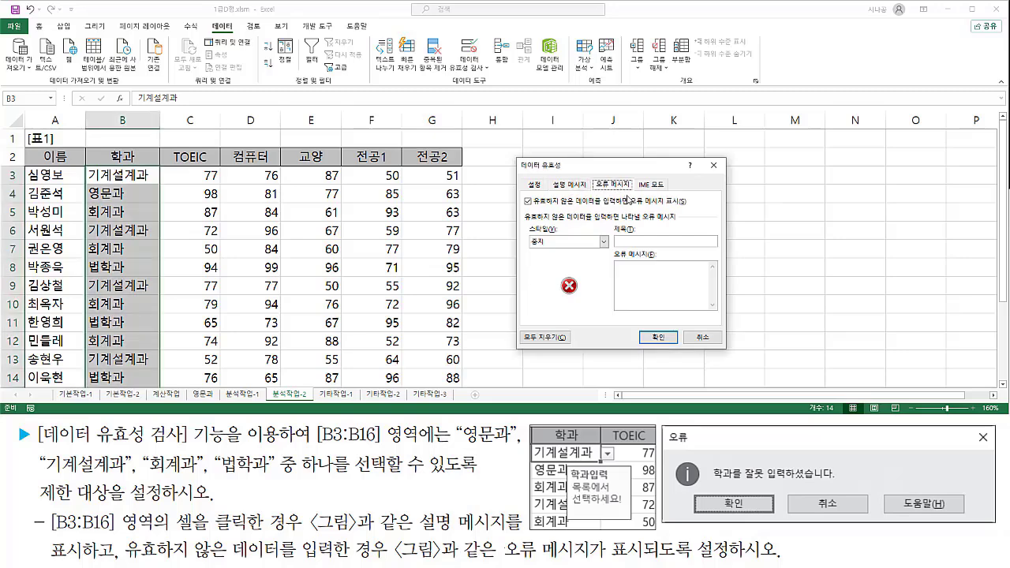
mouse_move(536, 209)
mouse_down()
mouse_move(629, 209)
mouse_move(629, 194)
mouse_move(688, 194)
mouse_move(687, 209)
mouse_move(535, 195)
mouse_move(539, 210)
mouse_up()
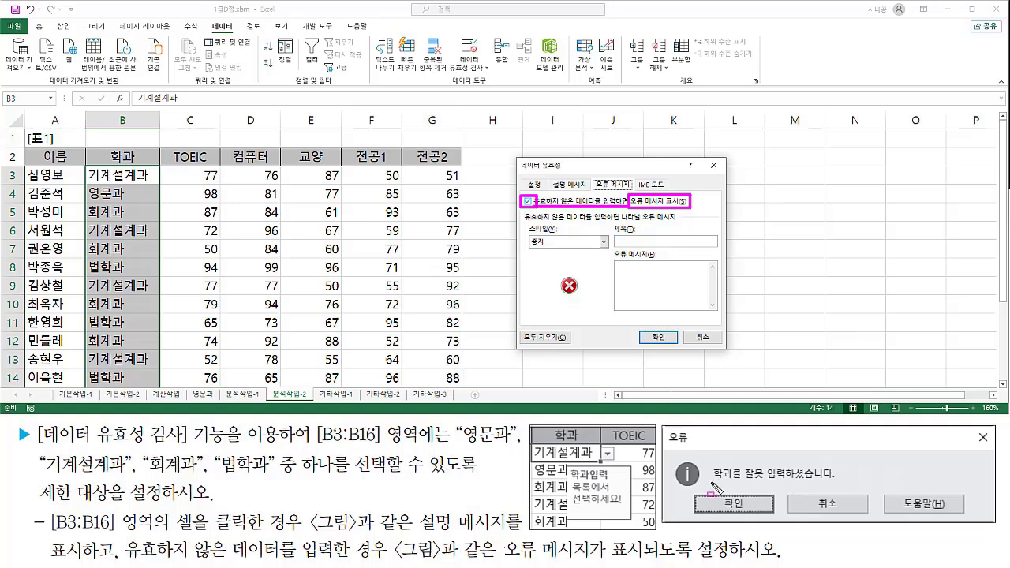
drag(663, 445, 696, 445)
key(Escape)
click(642, 241)
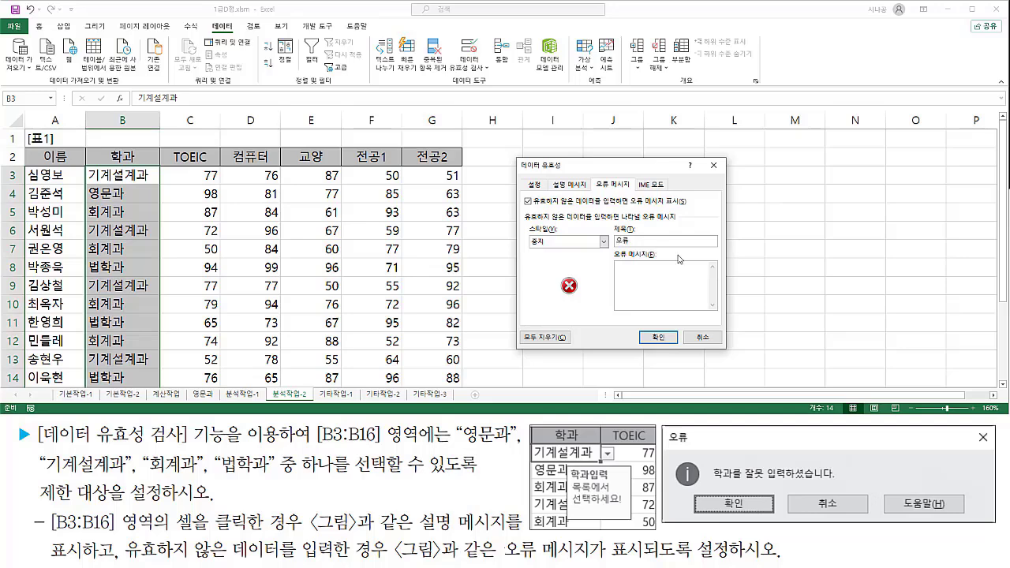
Set the error alert's message text to 학과를 잘못 입력하셨습니다
drag(612, 246, 638, 247)
drag(663, 443, 686, 443)
drag(617, 263, 709, 309)
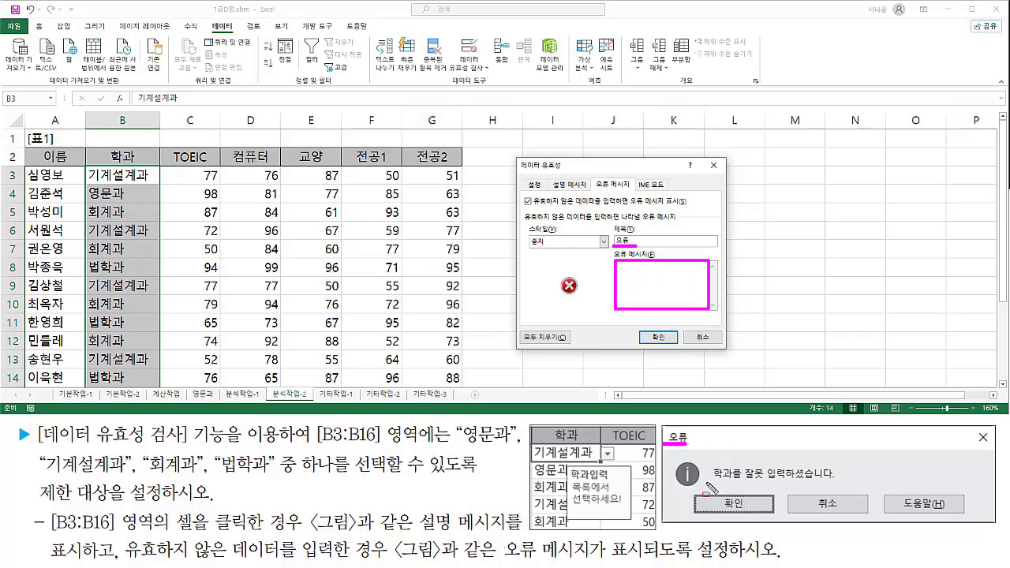
drag(706, 483, 838, 483)
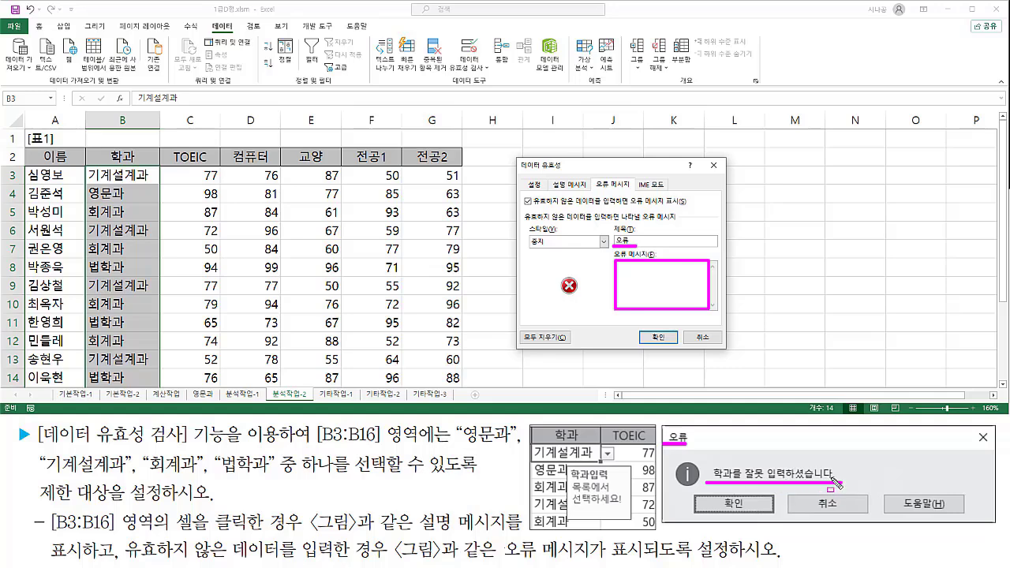
key(Escape)
click(641, 281)
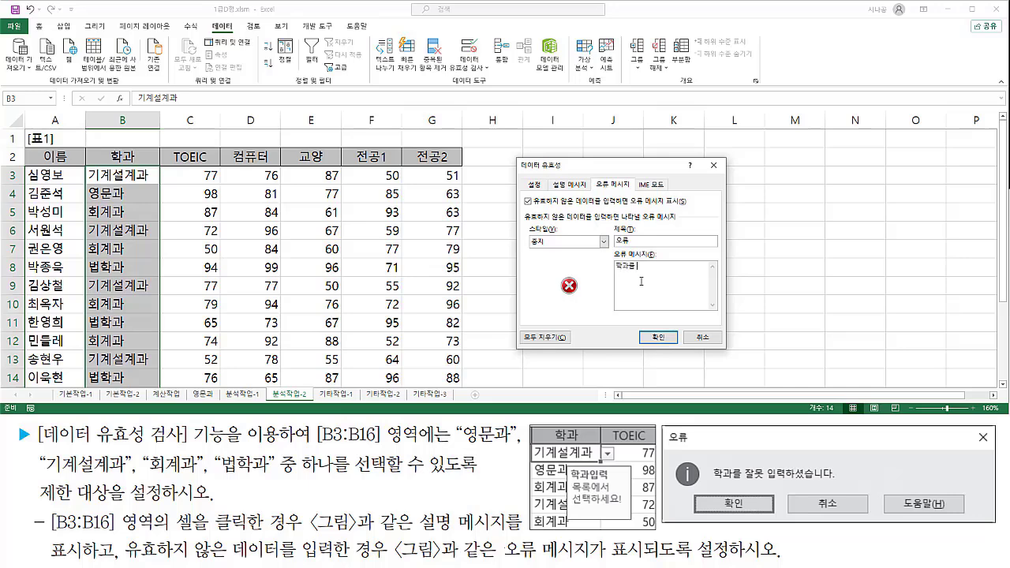
text(학과를 잘못 입력하셨습니다.)
drag(615, 272, 703, 272)
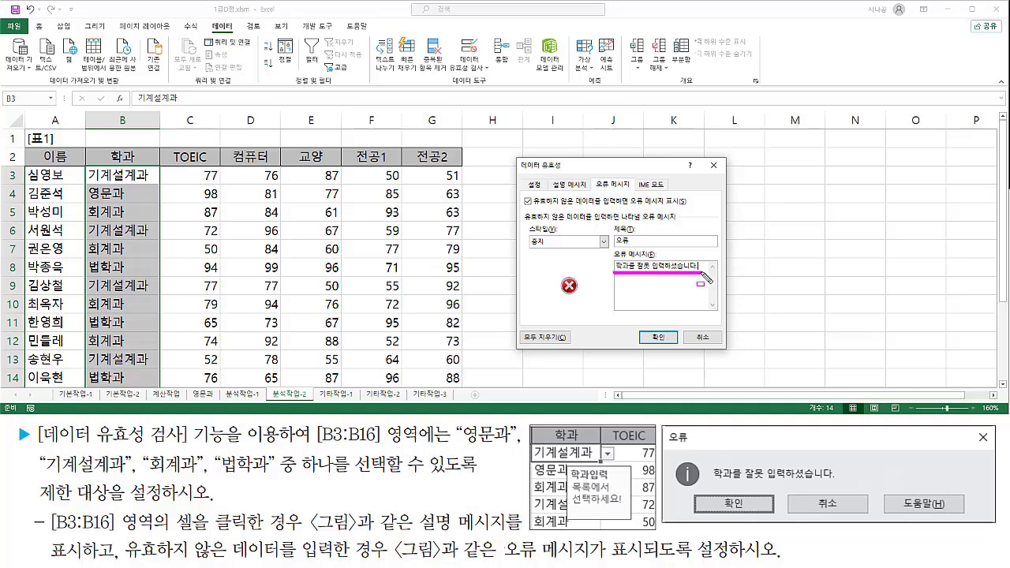
Set the error alert style to 정보 to match the sample icon and apply the validation to the selected cells
drag(671, 456, 704, 489)
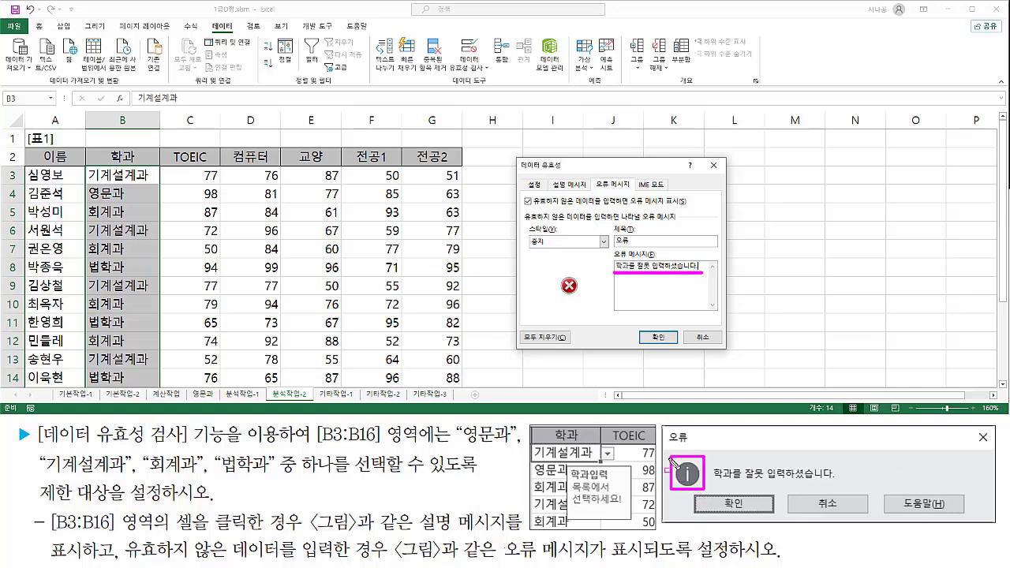
key(Escape)
click(550, 242)
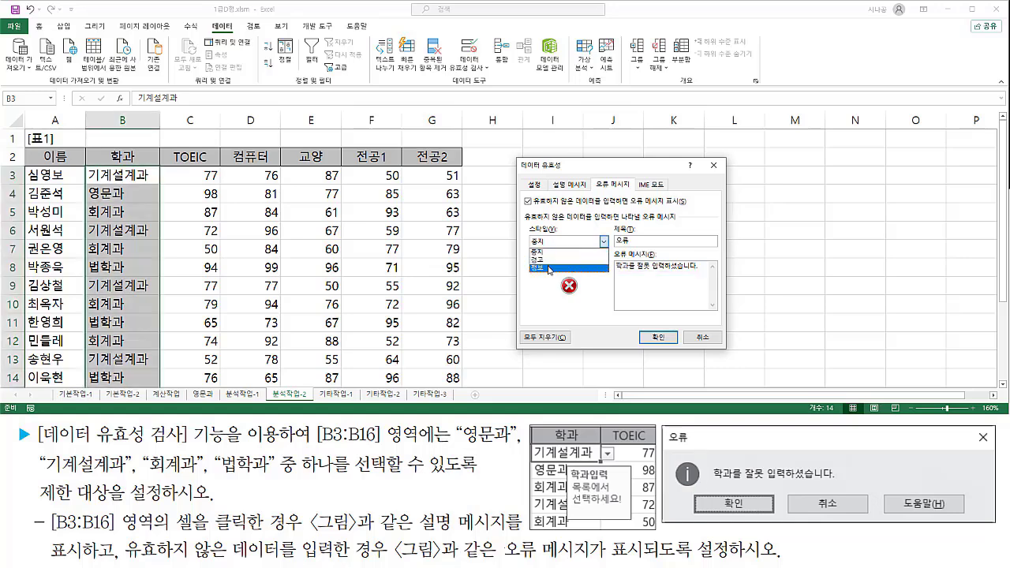
click(550, 269)
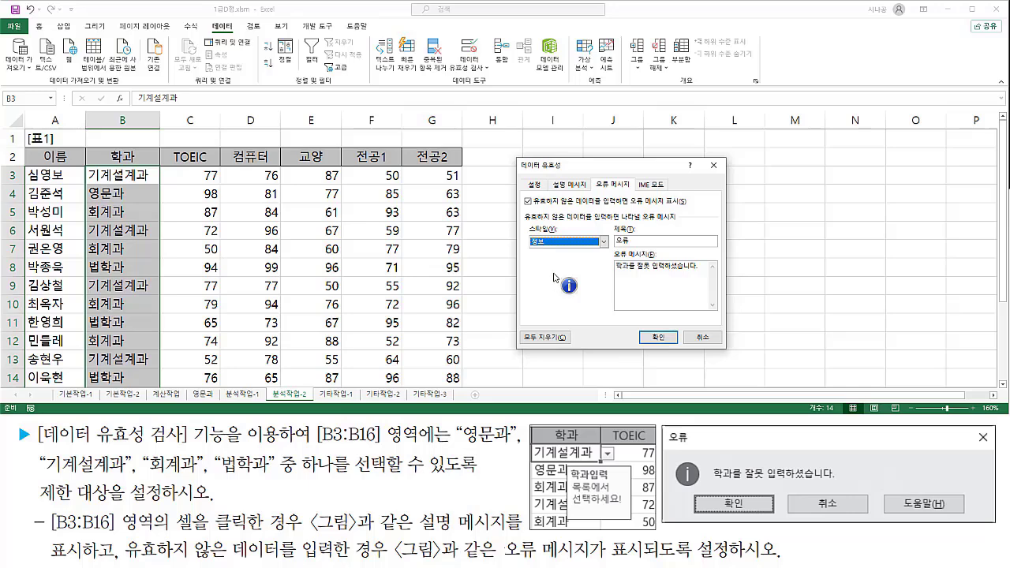
drag(554, 272, 581, 299)
drag(667, 458, 703, 491)
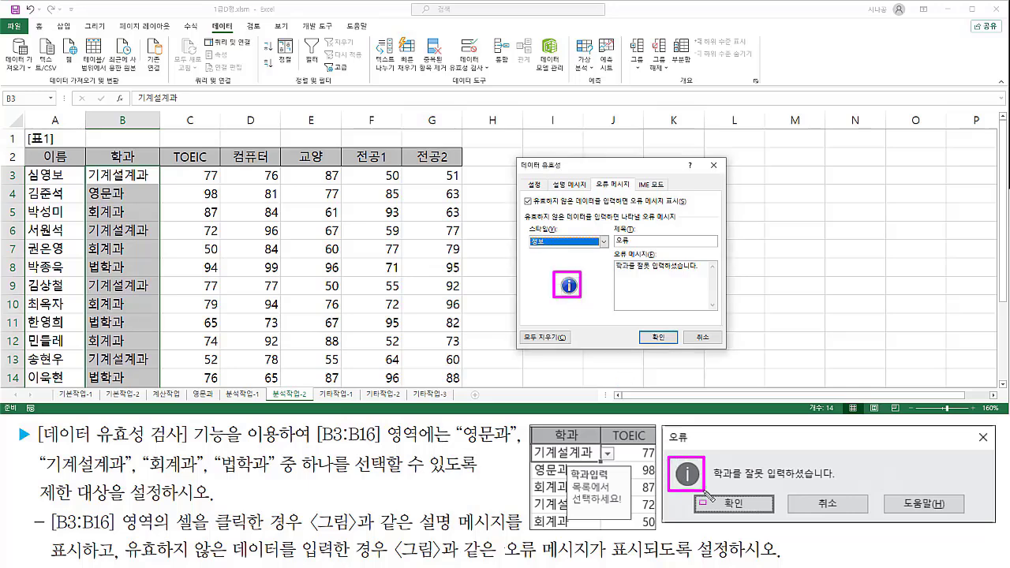
key(Escape)
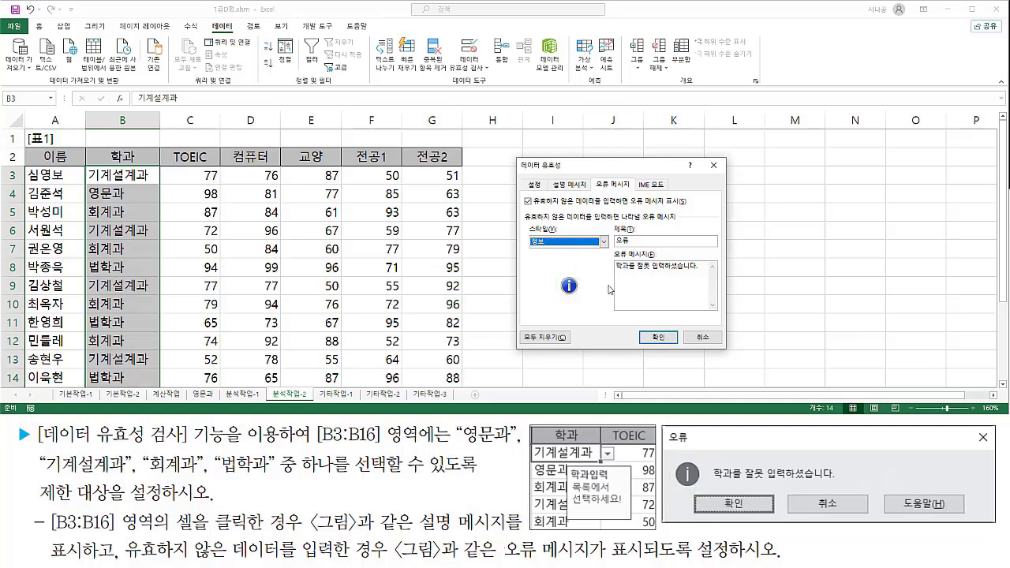
mouse_move(638, 329)
mouse_down()
mouse_move(660, 348)
mouse_move(679, 347)
mouse_up()
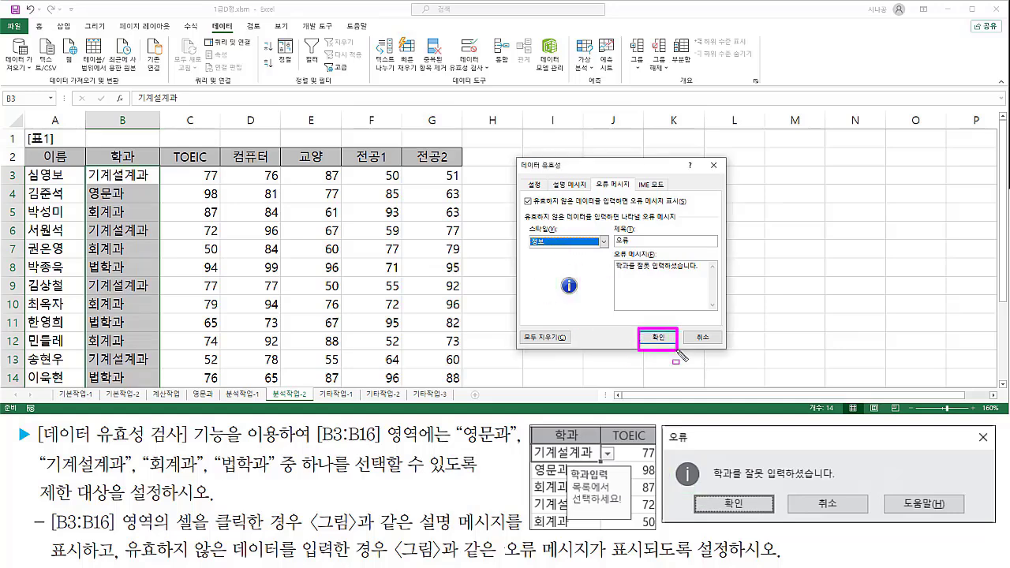
key(Escape)
click(665, 341)
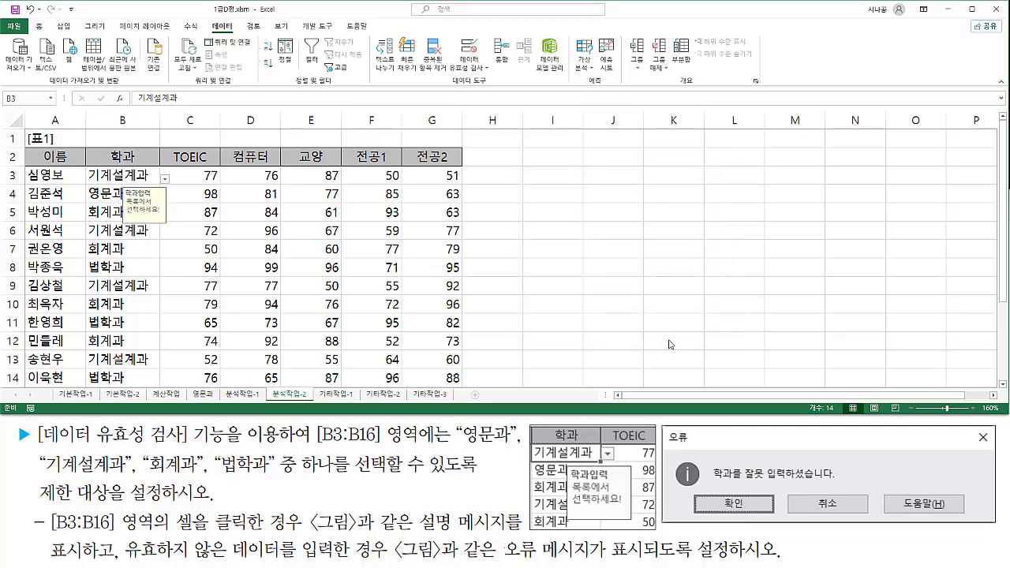
Check the input message on the 학과 cells B7 and B3 and examine the choices in B3's validation list
click(612, 219)
click(596, 263)
click(548, 273)
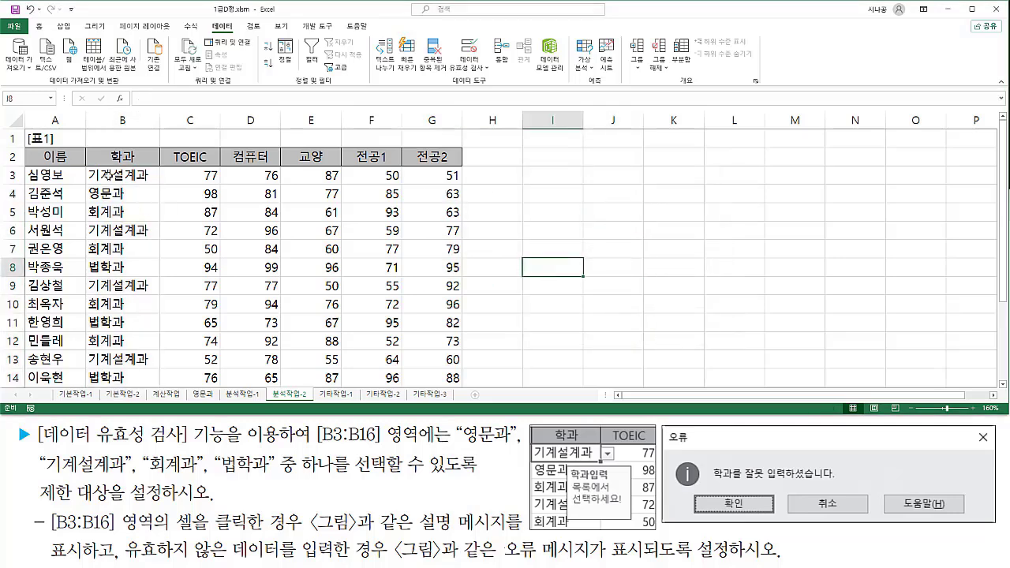
drag(87, 169, 159, 389)
key(Escape)
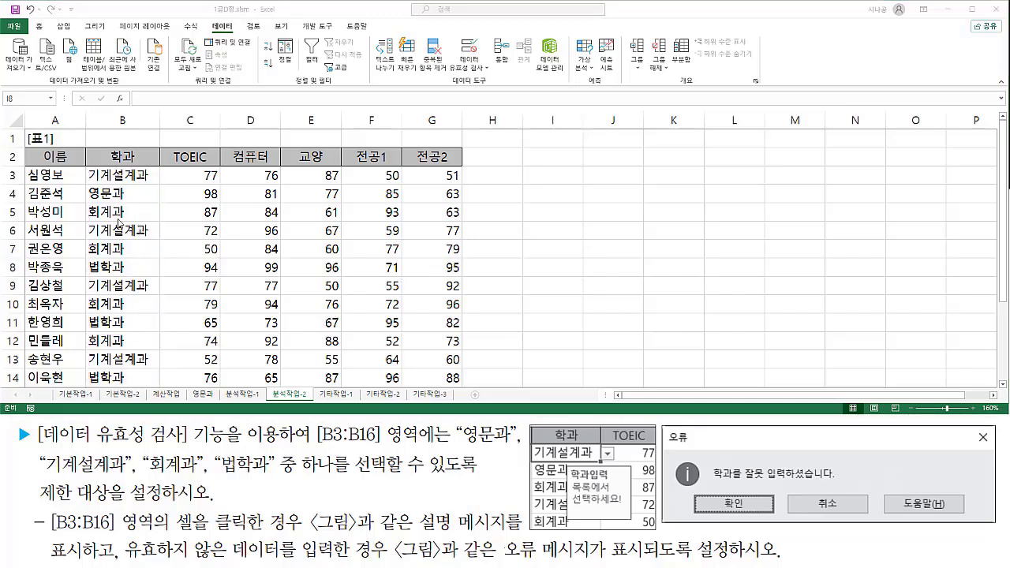
click(118, 251)
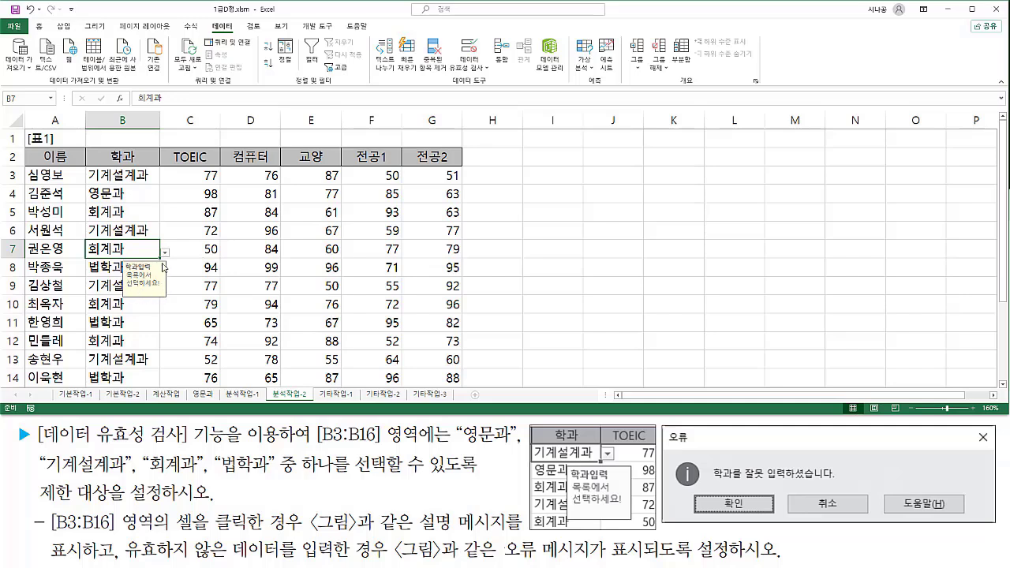
click(123, 177)
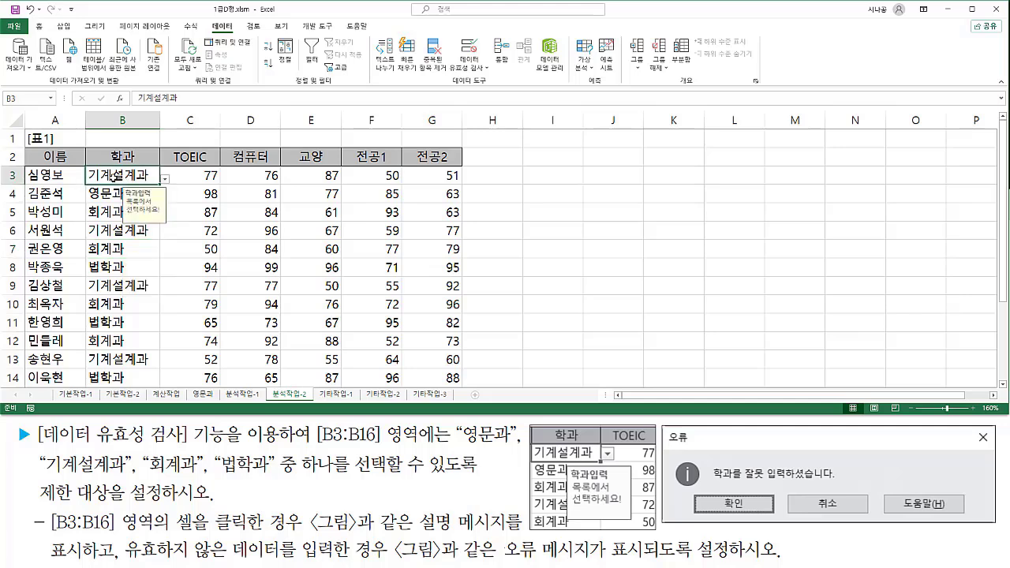
click(165, 180)
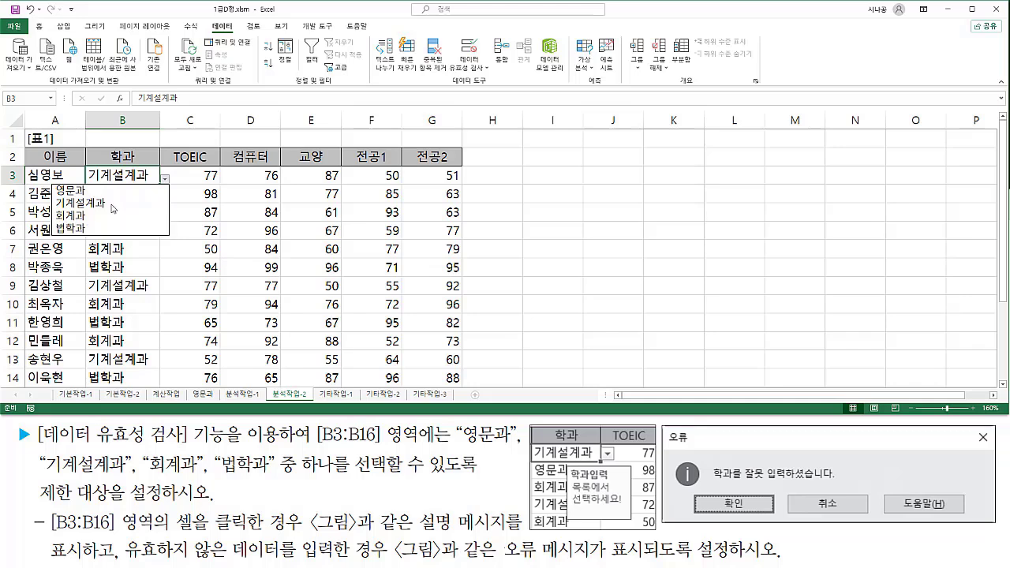
click(145, 180)
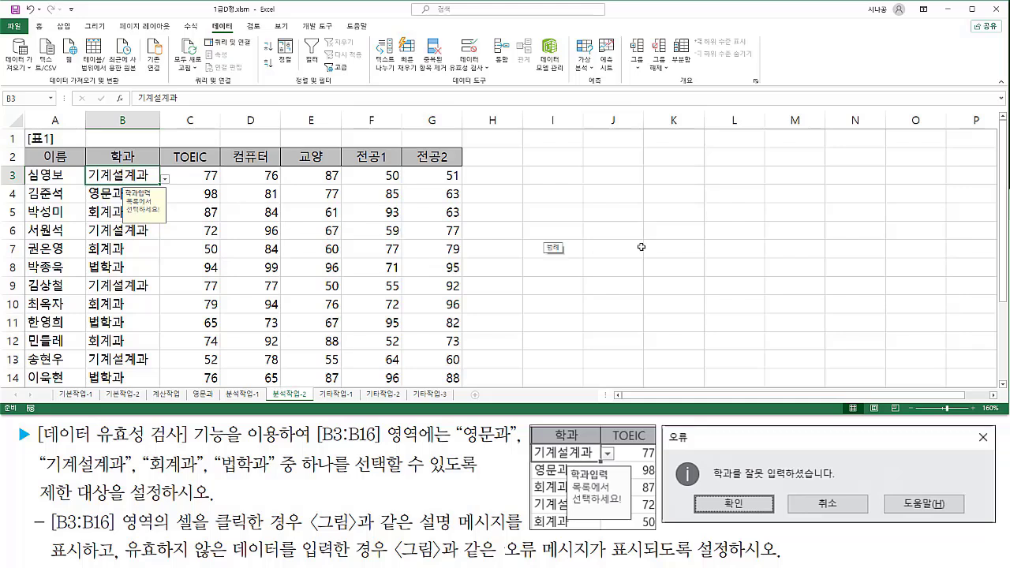
Try entering 국문학과 in B3, compare the error alert with the sample, and cancel the entry
text(국문학과)
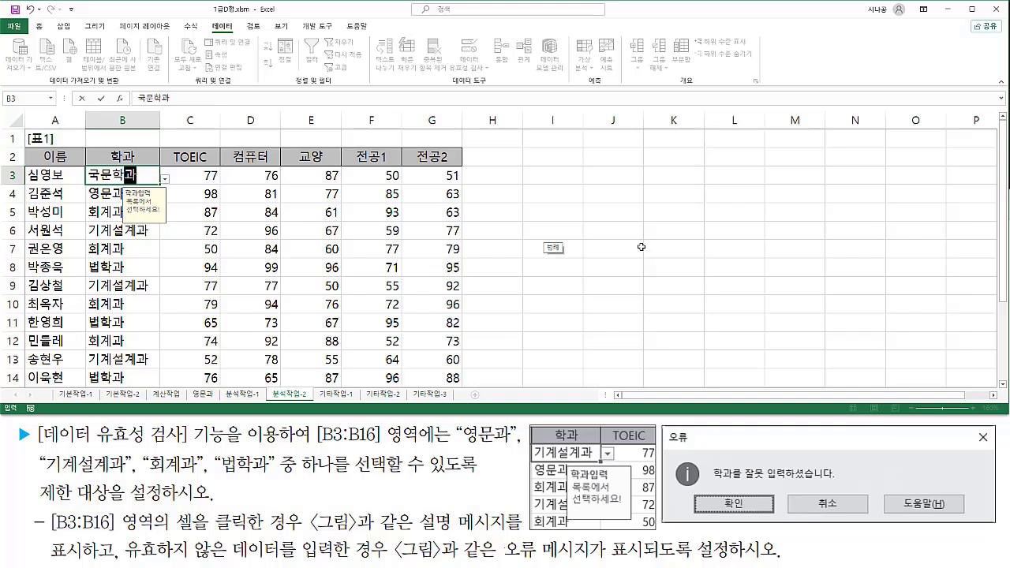
key(Return)
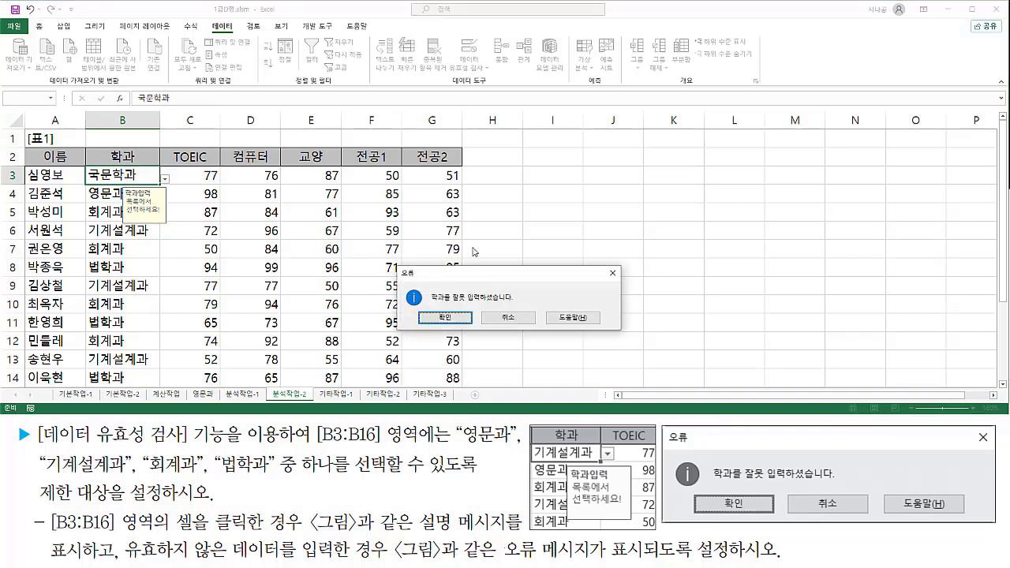
drag(395, 264, 624, 335)
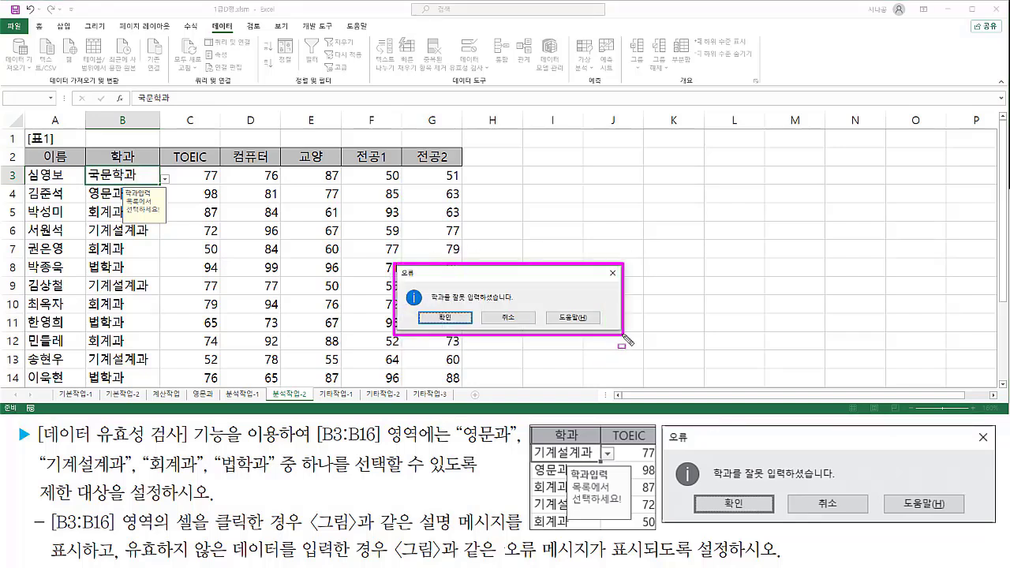
drag(400, 277, 521, 305)
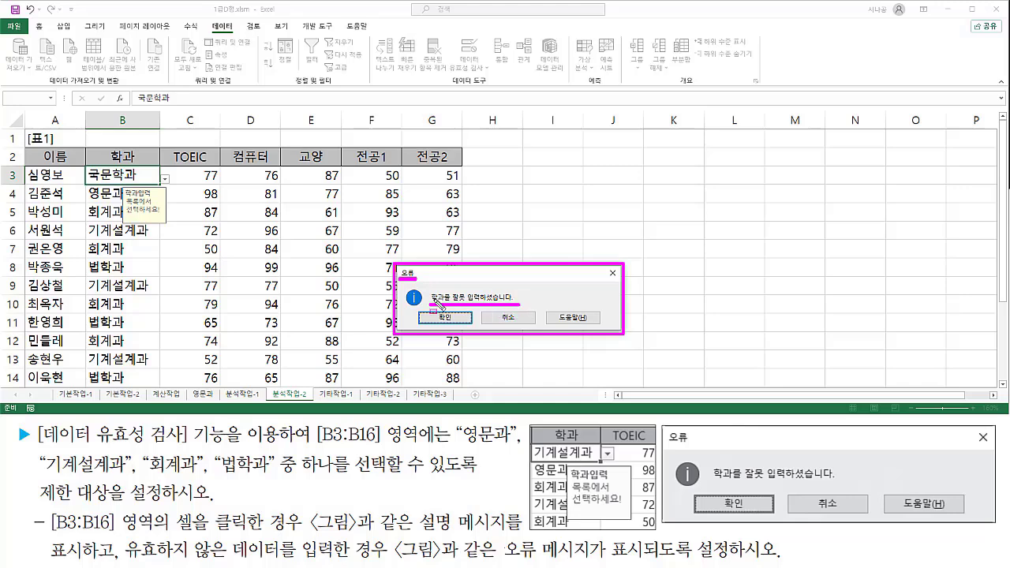
drag(405, 287, 423, 309)
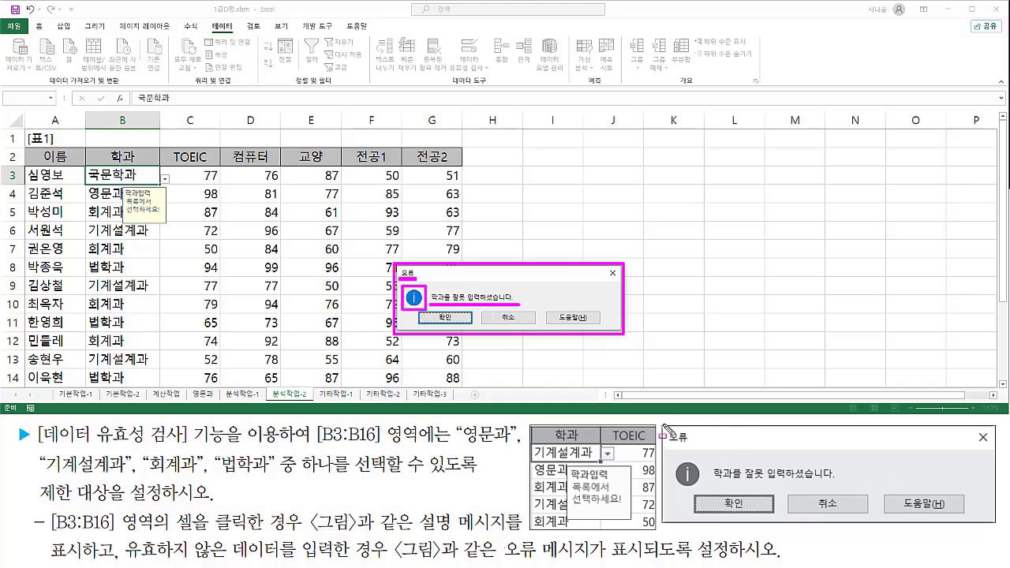
drag(663, 424, 987, 522)
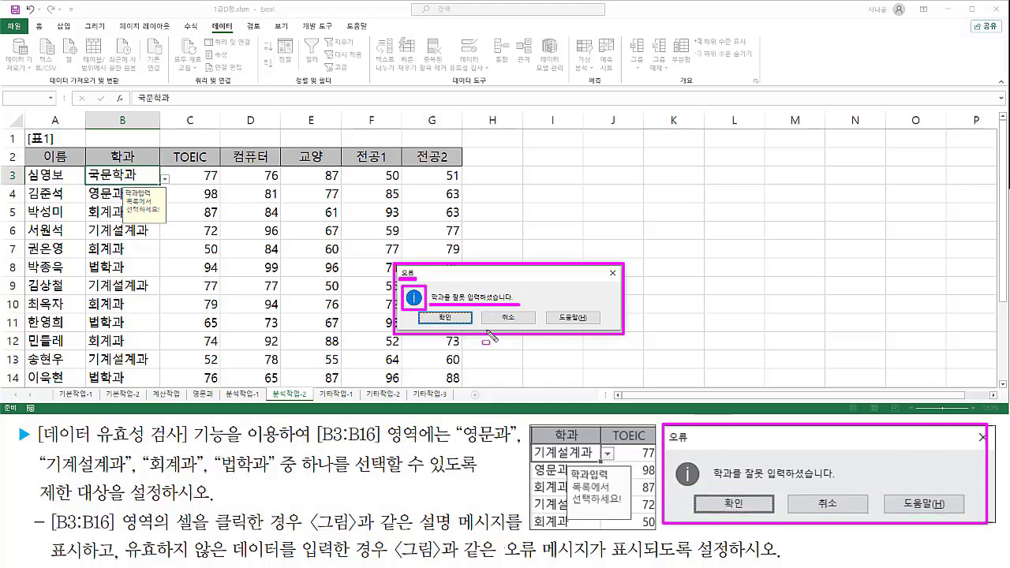
key(Escape)
click(508, 318)
click(536, 213)
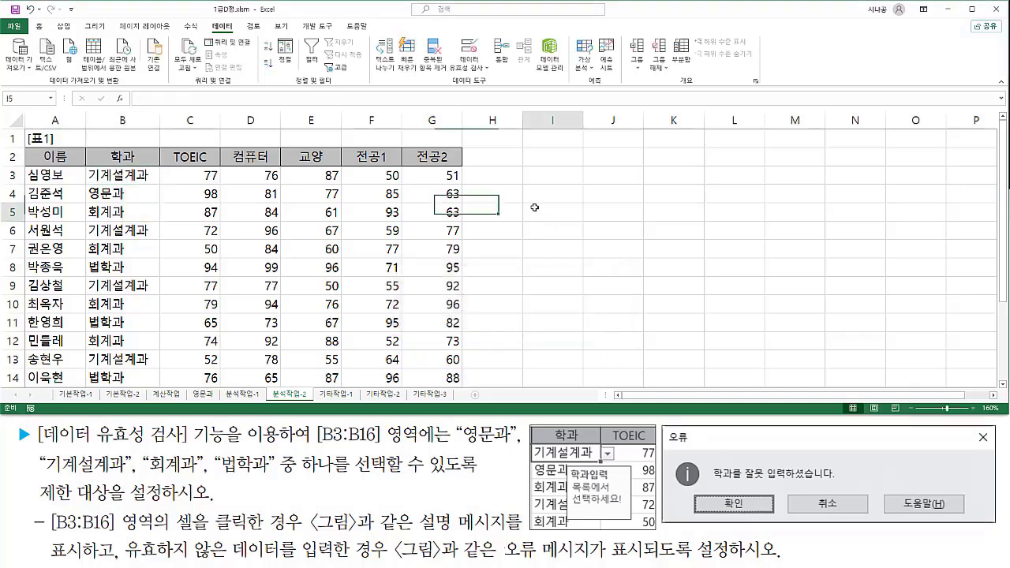
click(590, 242)
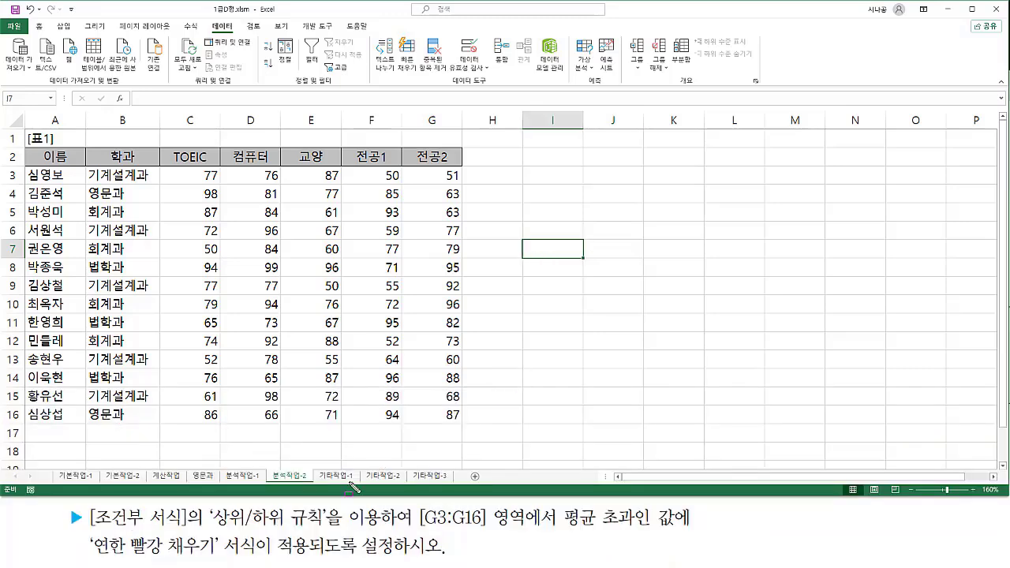
Examine the conditional formatting instructions for G3:G16, including the rule type, the above-average condition and the required fill format
drag(93, 529, 323, 540)
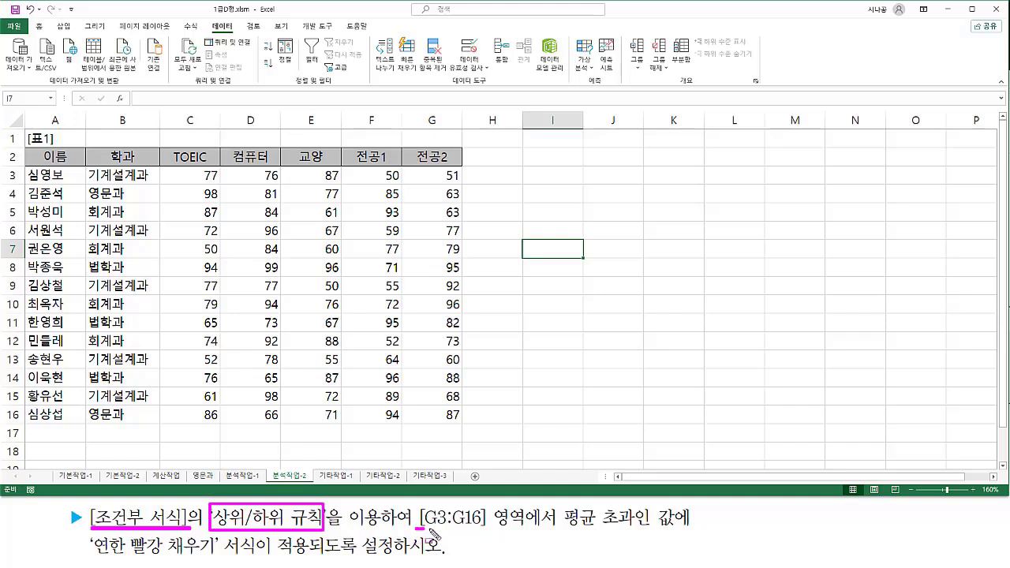
drag(418, 527, 532, 527)
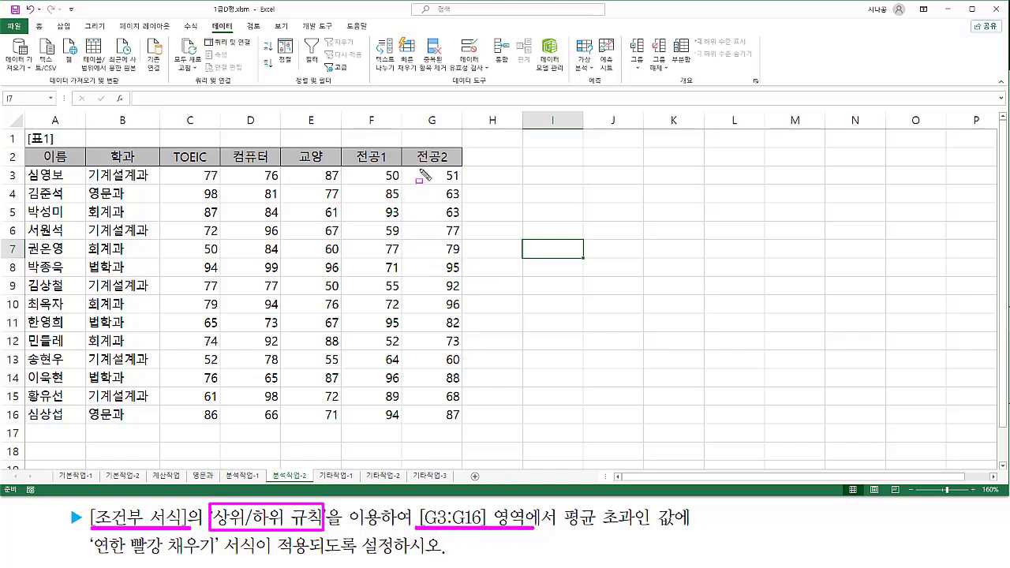
mouse_move(411, 167)
mouse_down()
mouse_move(465, 177)
mouse_move(465, 424)
mouse_up()
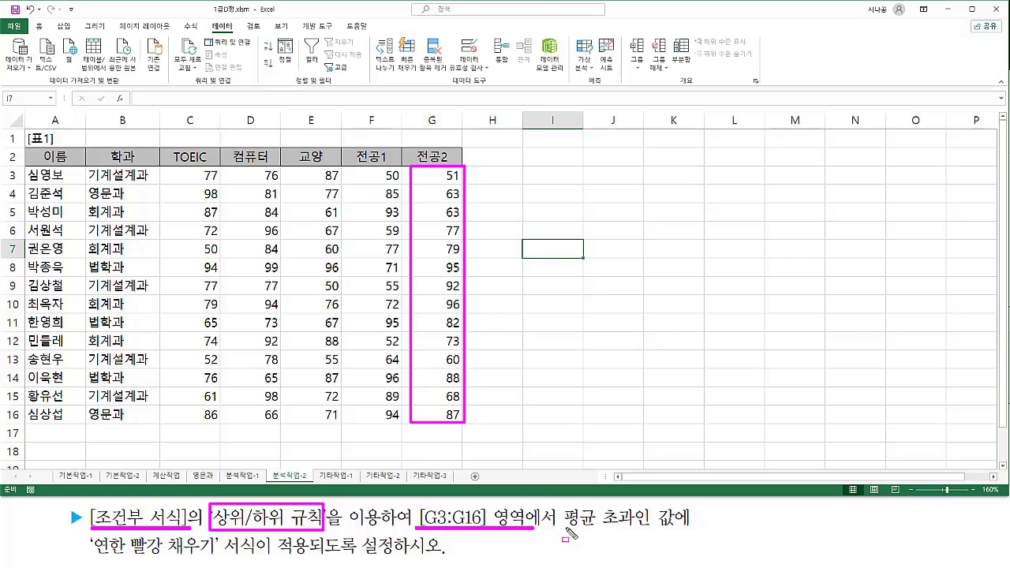
drag(564, 527, 684, 527)
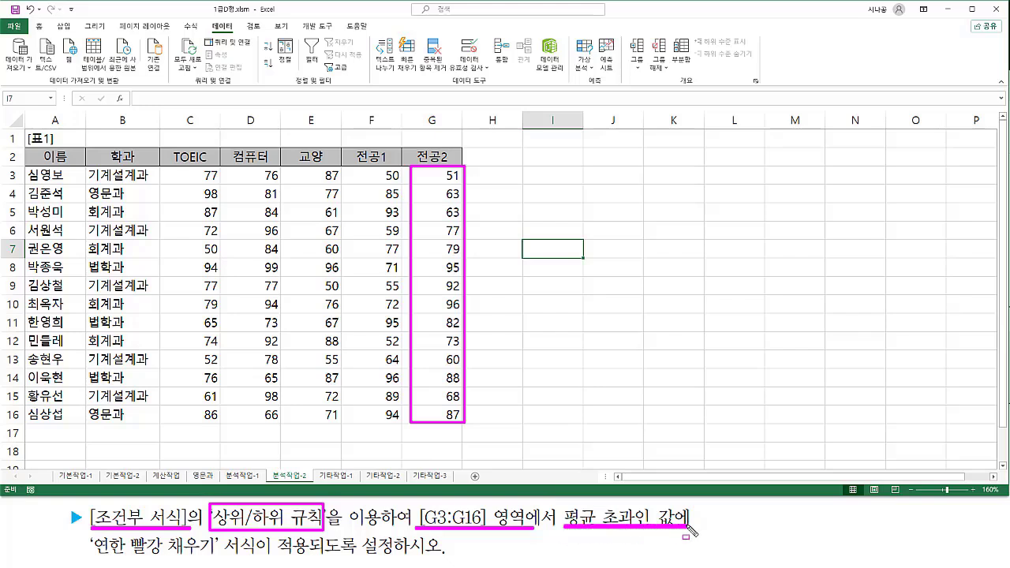
drag(97, 558, 211, 558)
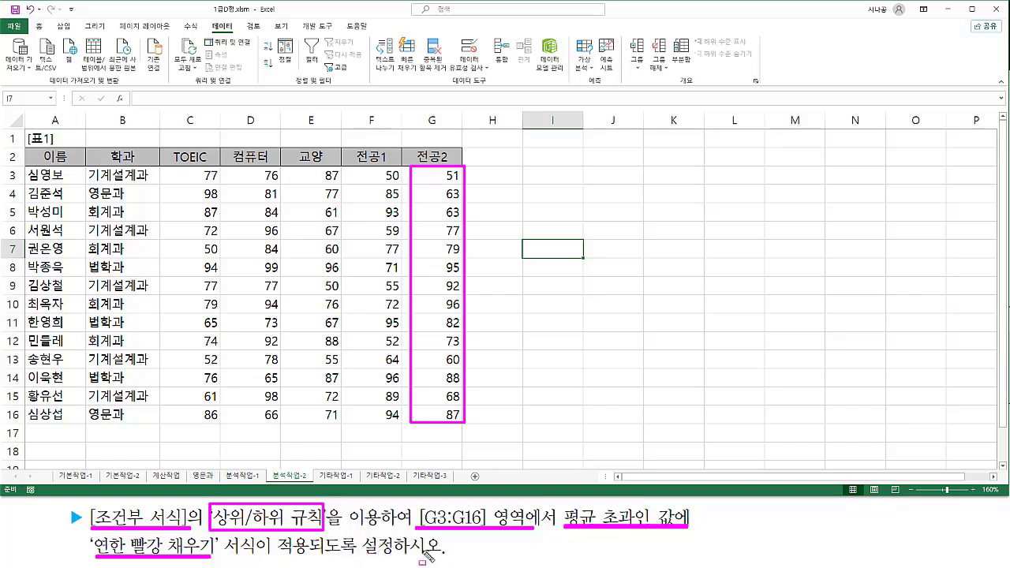
key(Escape)
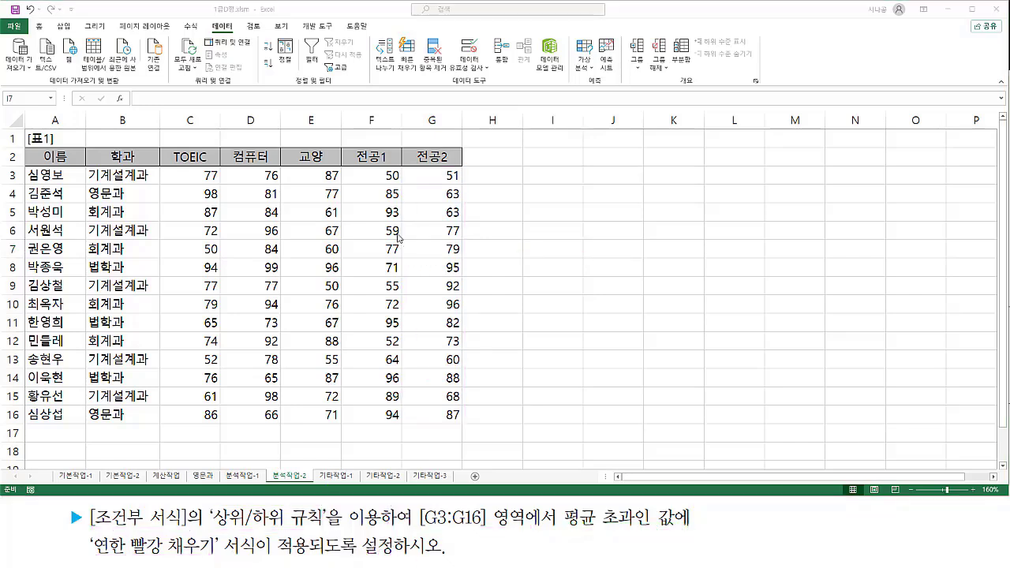
Select the 전공2 values in G3:G16 and find the 상위/하위 규칙 category among the conditional formatting choices
drag(422, 175, 439, 415)
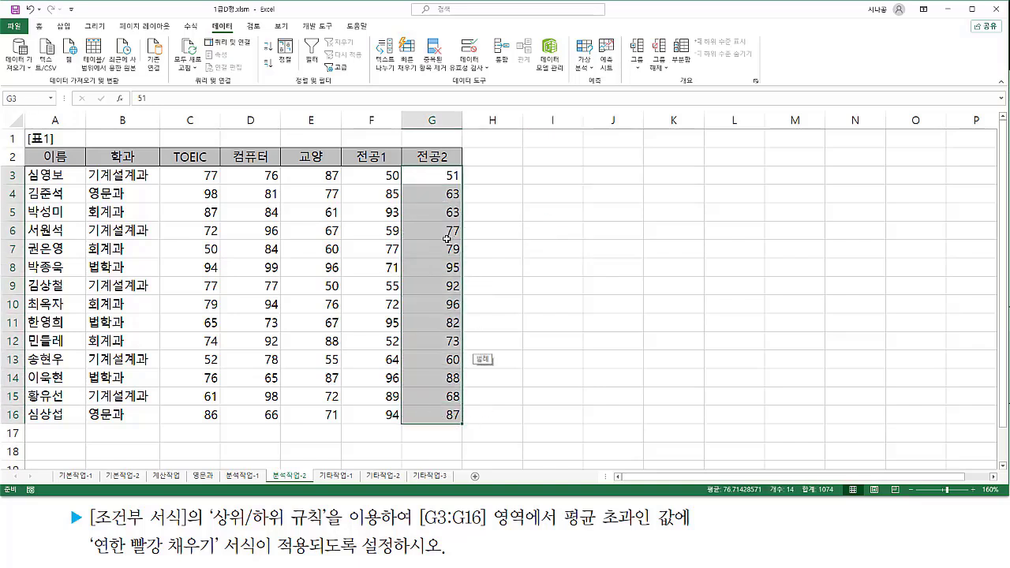
click(43, 29)
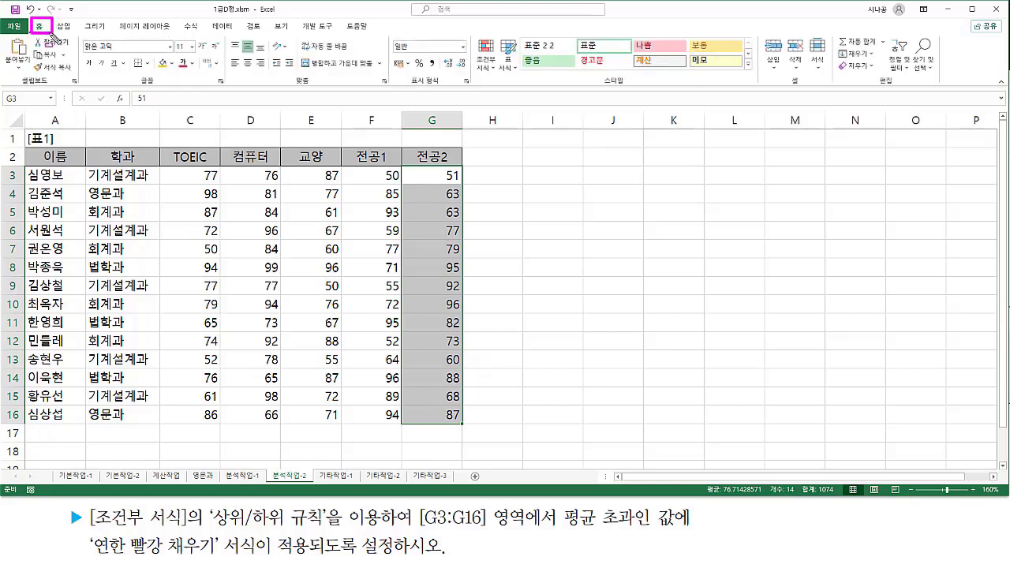
drag(597, 83, 636, 83)
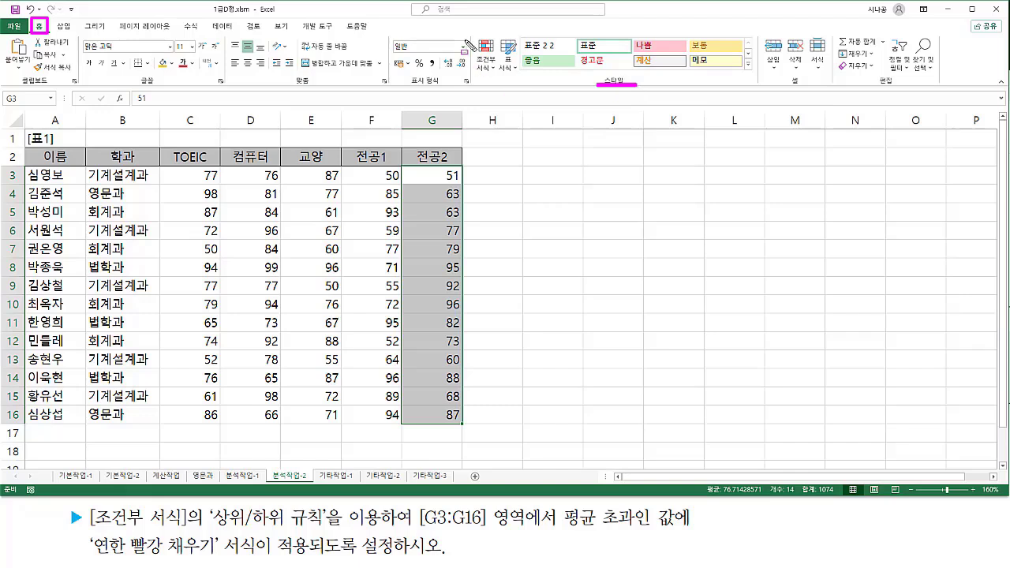
drag(471, 34, 500, 79)
key(Escape)
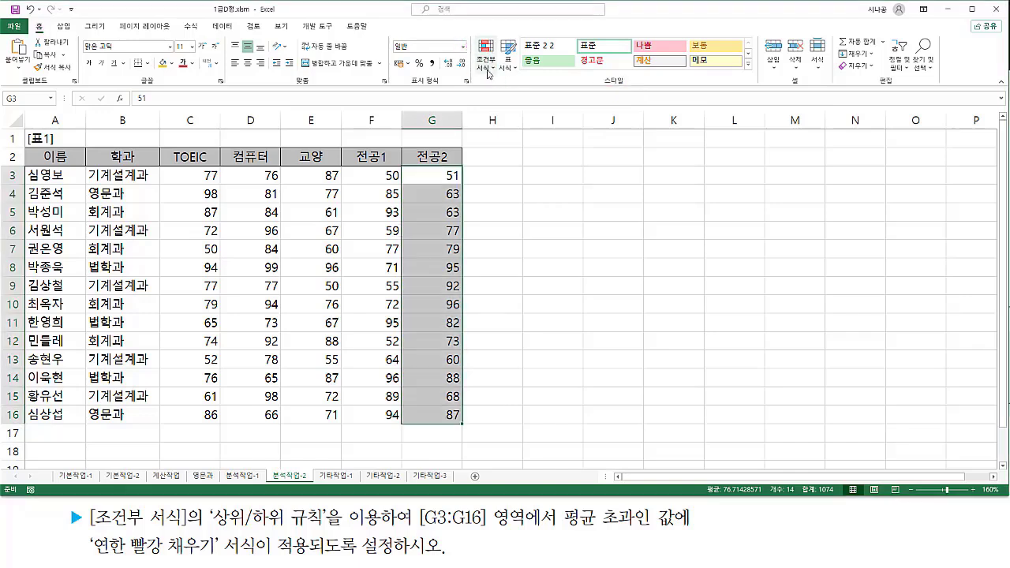
click(489, 69)
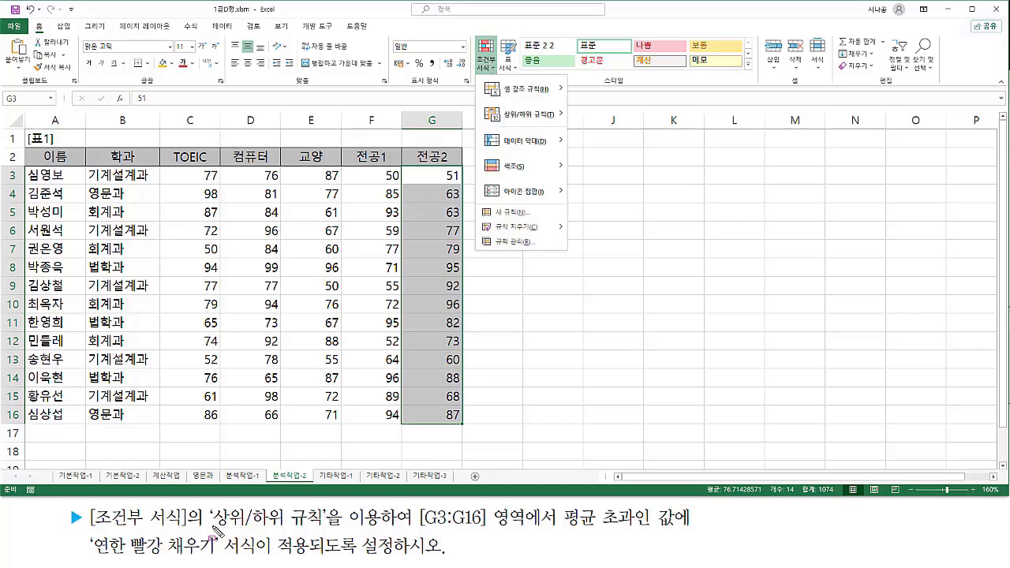
drag(211, 527, 304, 528)
mouse_move(483, 101)
mouse_down()
mouse_move(483, 134)
mouse_move(567, 125)
mouse_up()
key(ctrl+shift+Down)
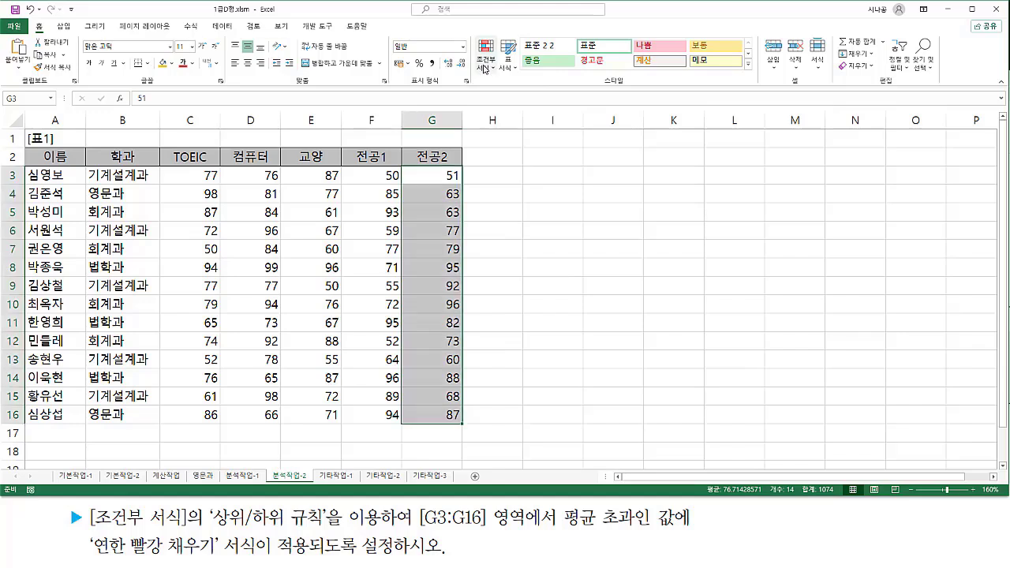
Start a 평균 초과 conditional formatting rule from 상위/하위 규칙 for the selected 전공2 values
click(490, 63)
mouse_move(511, 118)
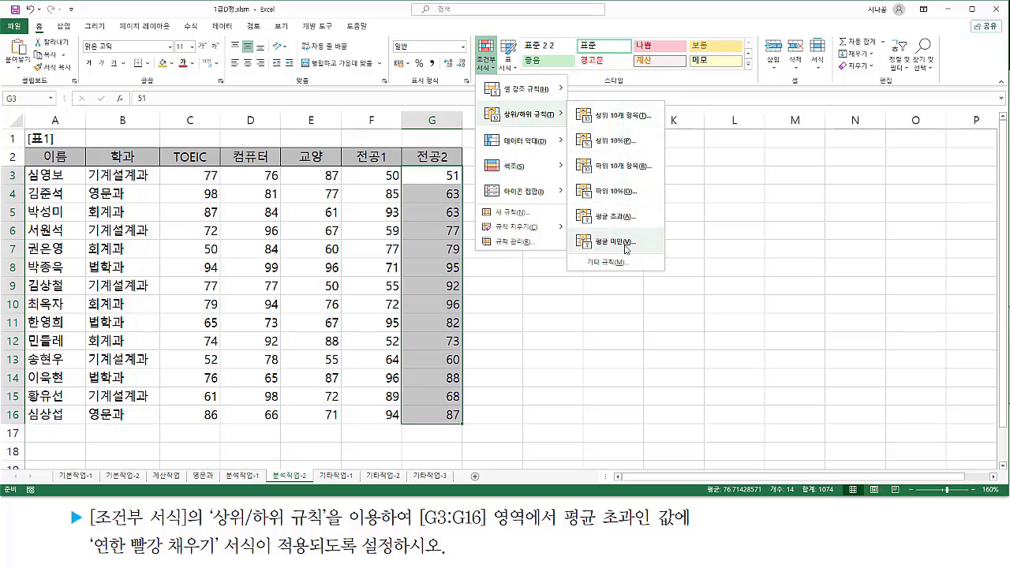
drag(563, 532, 689, 532)
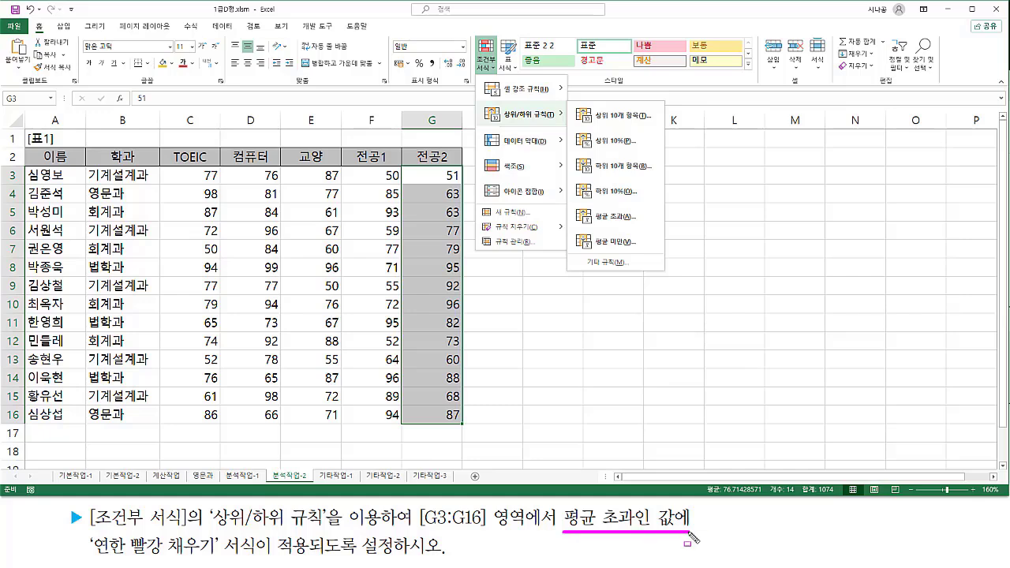
mouse_move(88, 536)
mouse_down()
mouse_move(277, 564)
mouse_move(223, 563)
mouse_up()
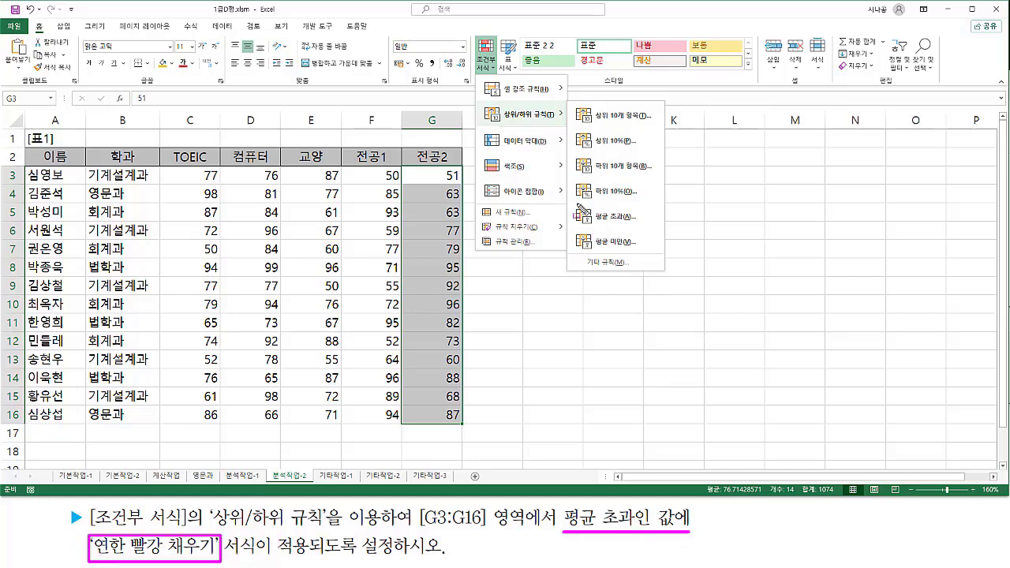
mouse_move(576, 203)
mouse_down()
mouse_move(644, 240)
mouse_move(664, 230)
mouse_up()
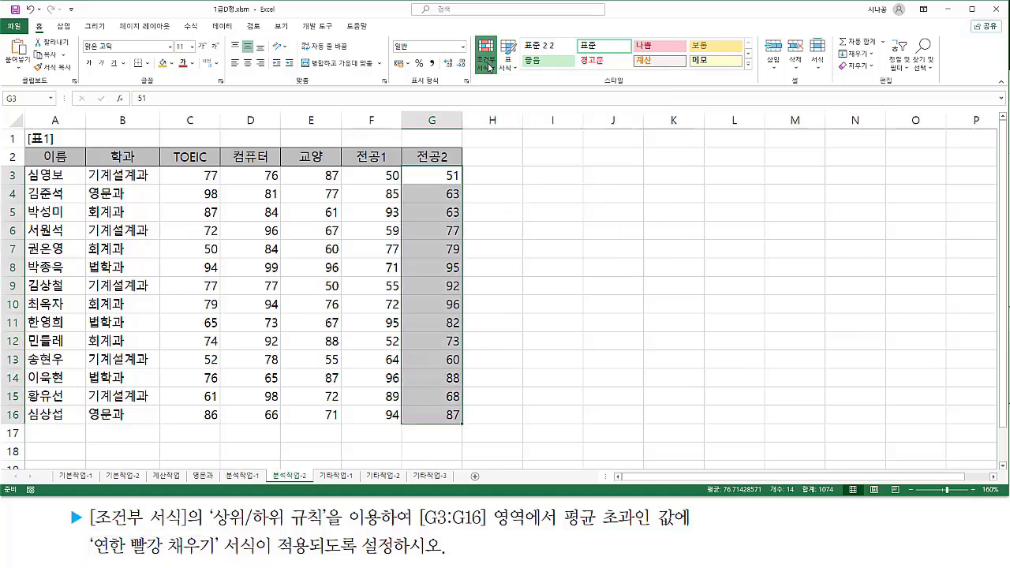
click(486, 59)
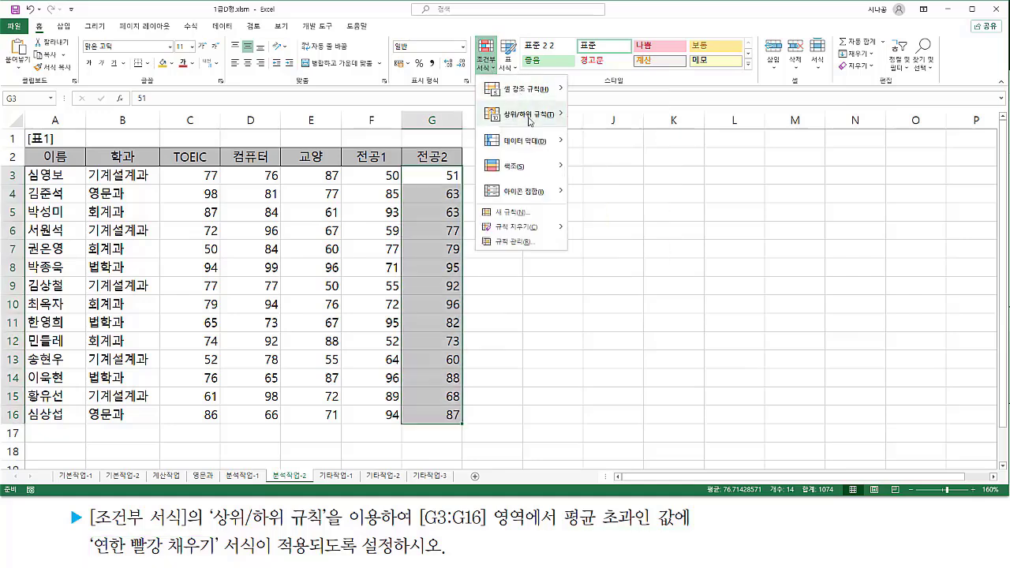
mouse_move(530, 120)
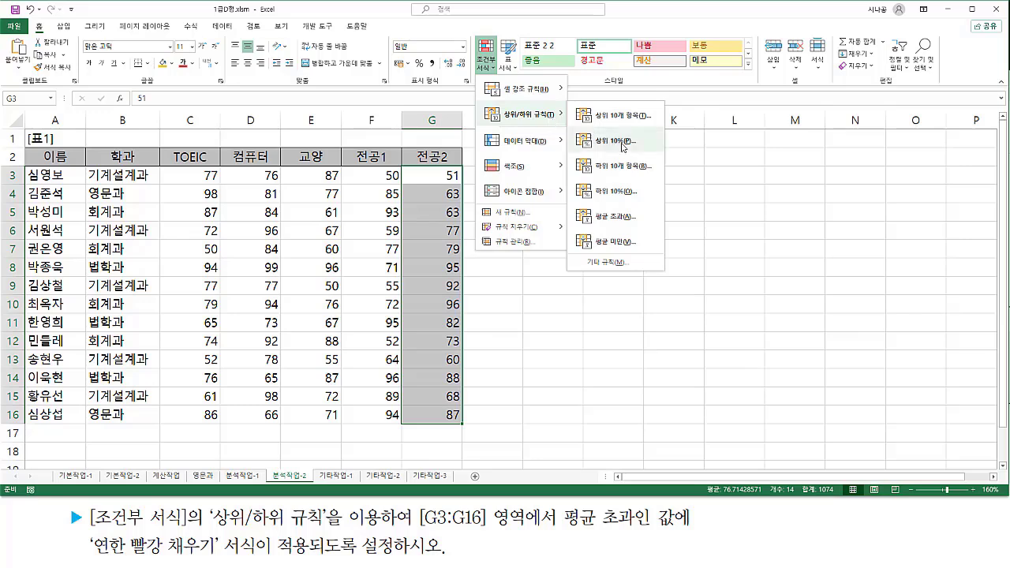
click(609, 218)
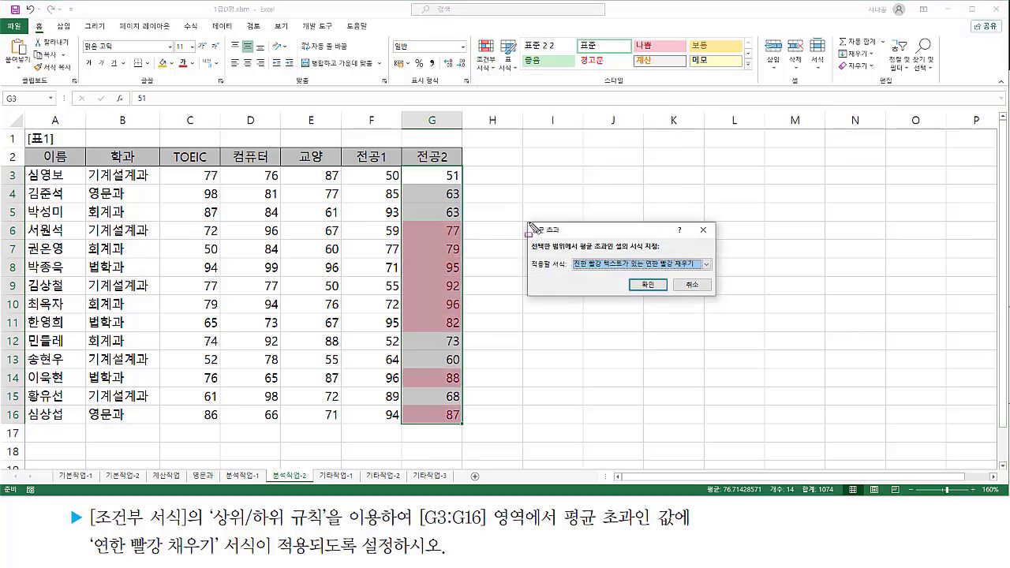
Set the above-average rule's format to 연한 빨강 채우기, apply it, and deselect the range
mouse_move(530, 228)
mouse_down()
mouse_move(643, 288)
mouse_move(720, 302)
mouse_up()
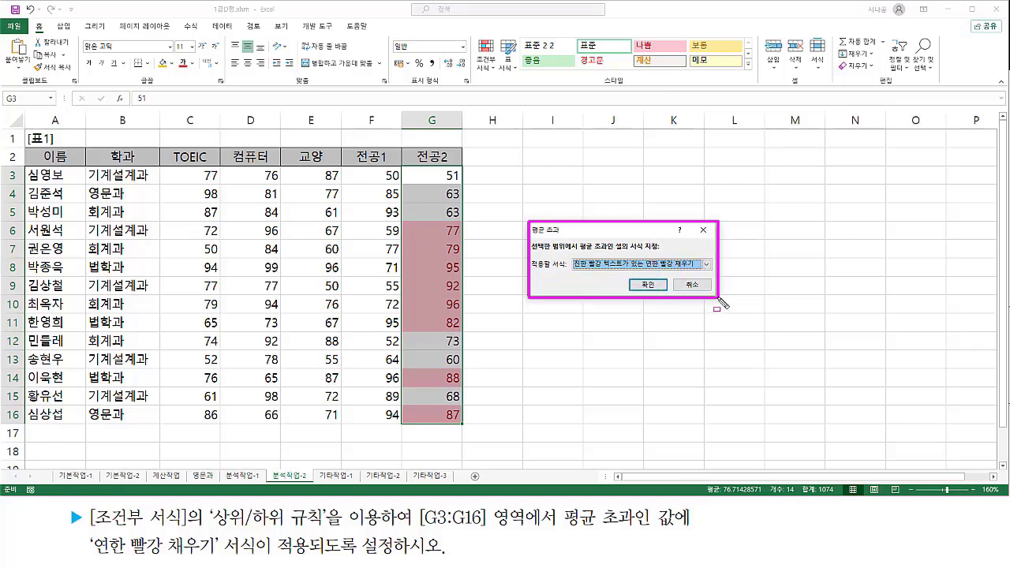
drag(531, 271, 565, 272)
drag(93, 555, 212, 557)
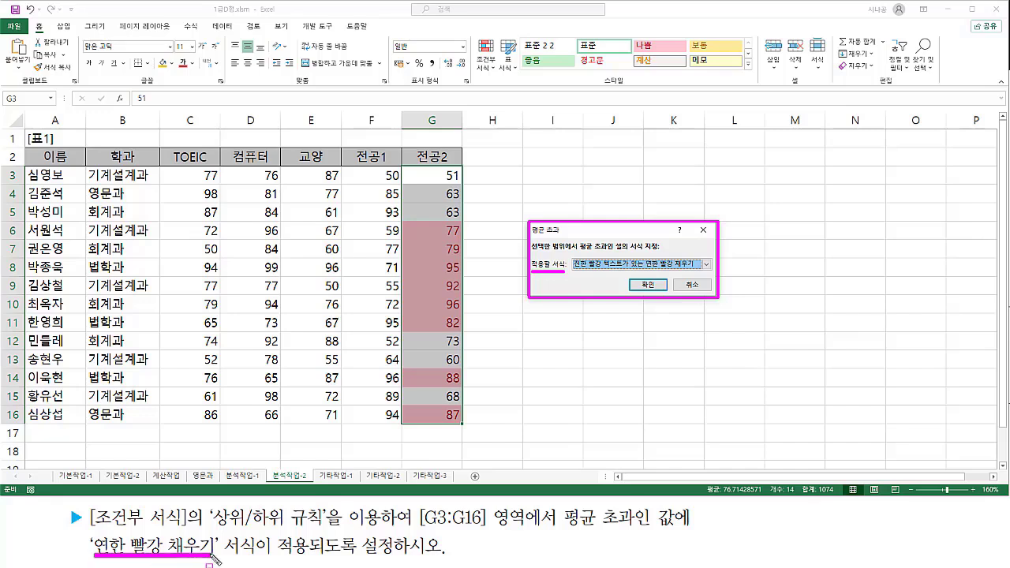
click(620, 266)
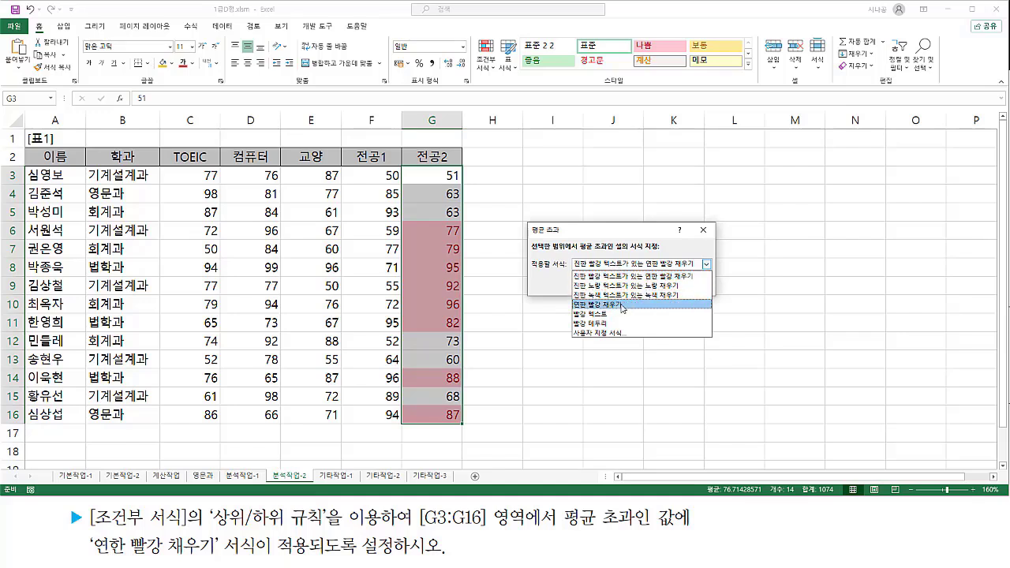
click(622, 304)
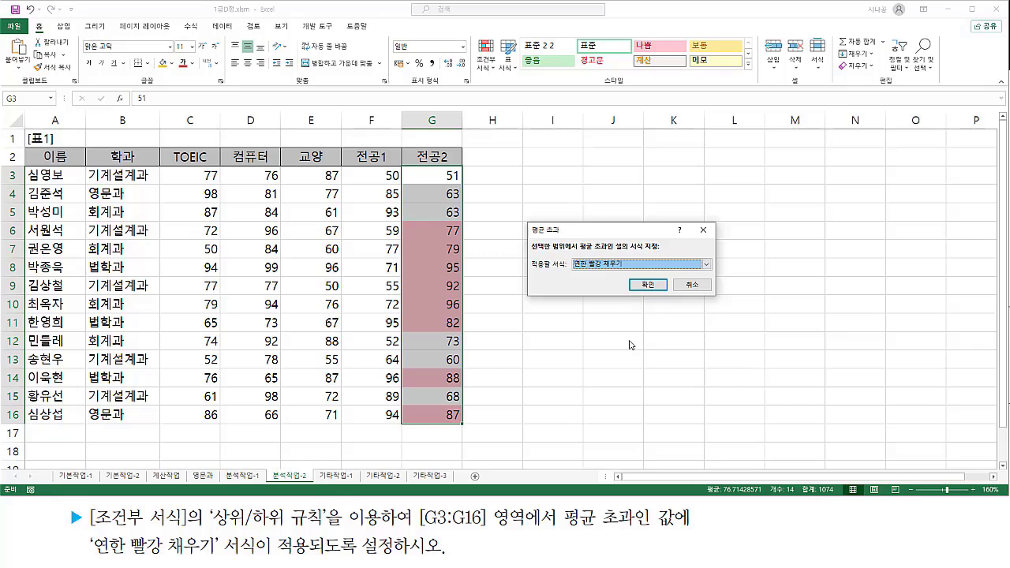
click(651, 290)
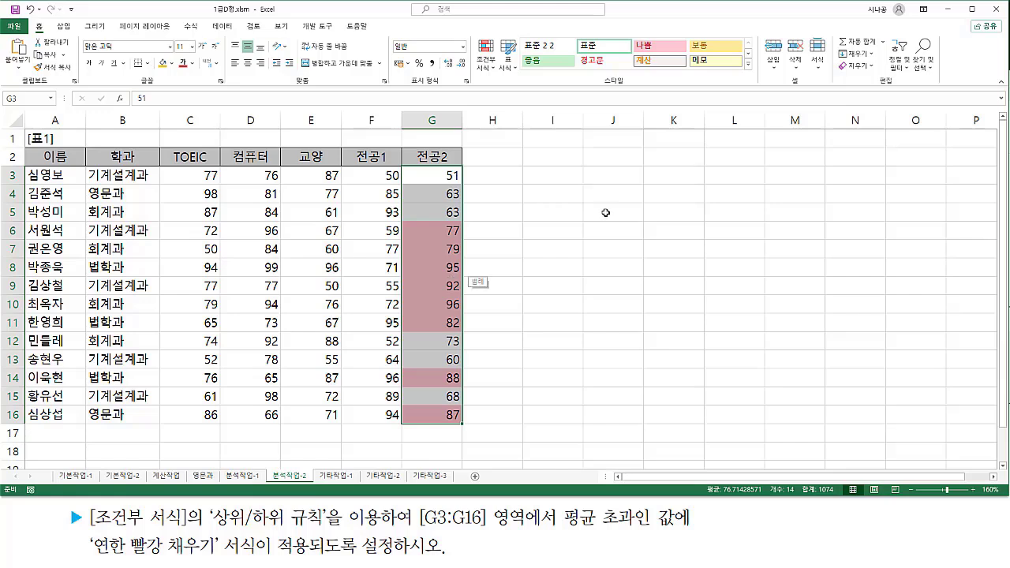
click(550, 214)
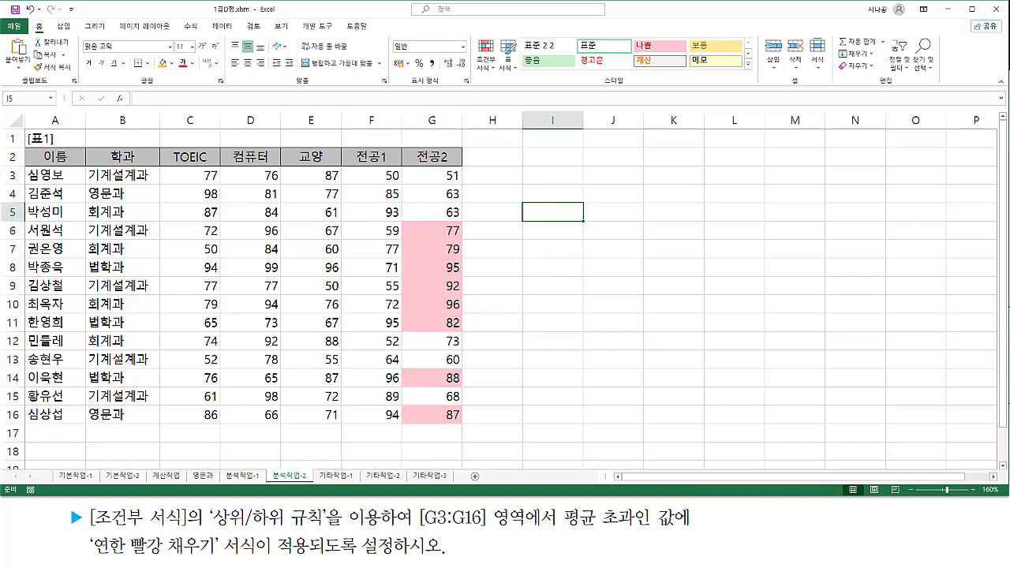